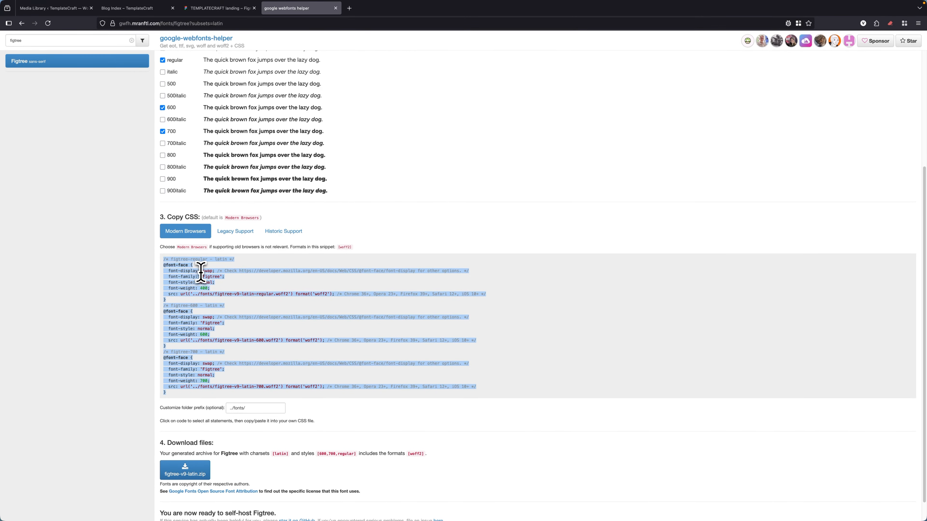
Switch to the Blog Index template in Builderius and open the complete global CSS from the :root selector.
{"action": "left_click", "coordinate": [126, 8]}
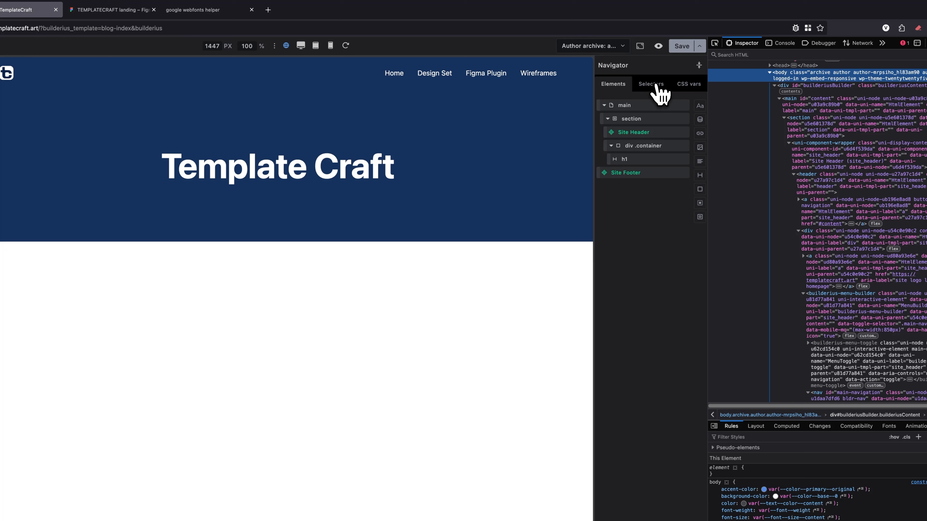
{"action": "left_click", "coordinate": [657, 86]}
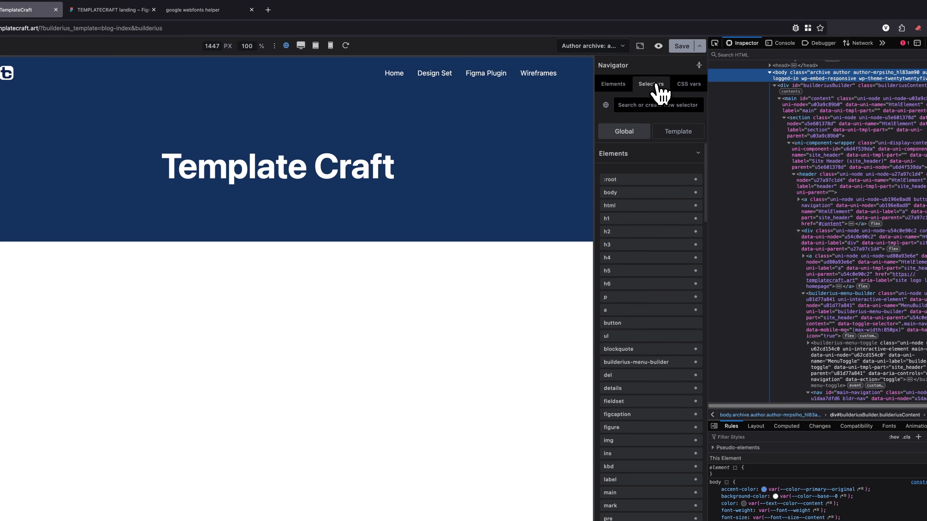
{"action": "left_click", "coordinate": [642, 183]}
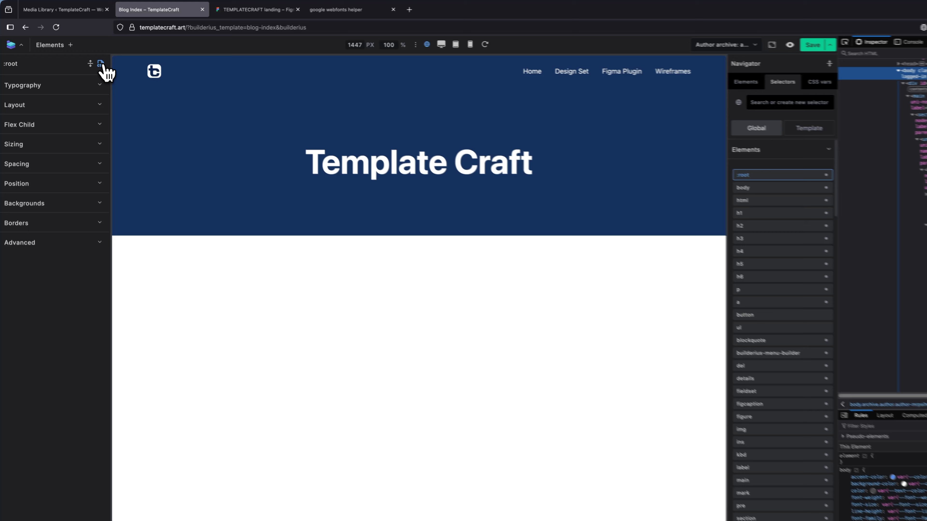
{"action": "left_click", "coordinate": [87, 55]}
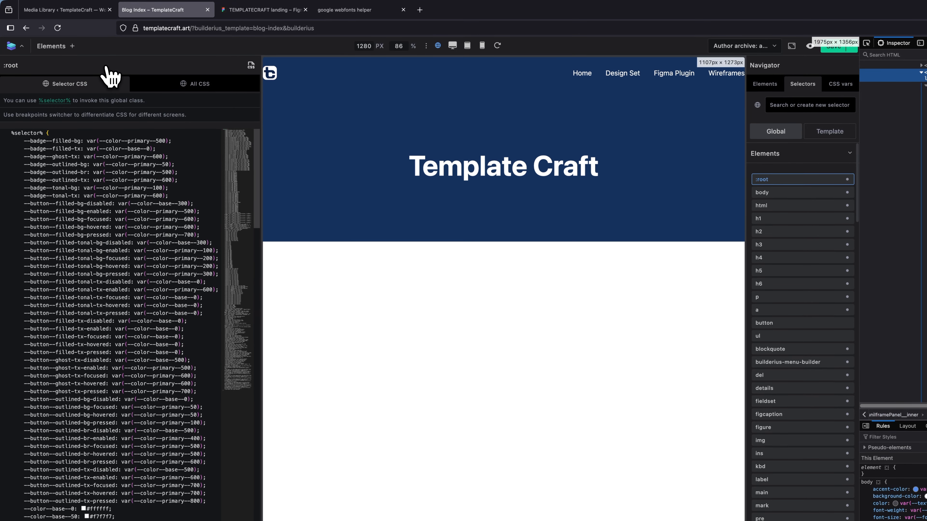
{"action": "left_click", "coordinate": [197, 85]}
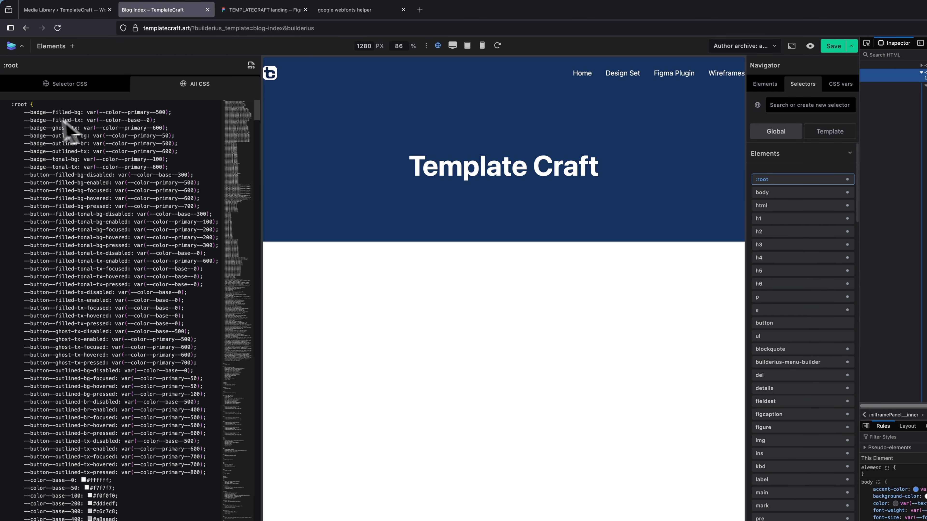
{"action": "left_click", "coordinate": [7, 105]}
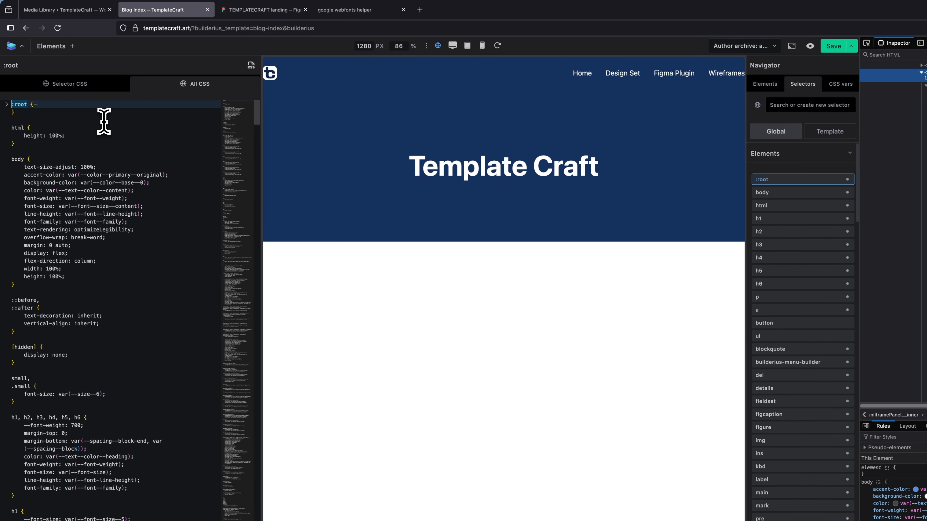
{"action": "key", "text": "Return"}
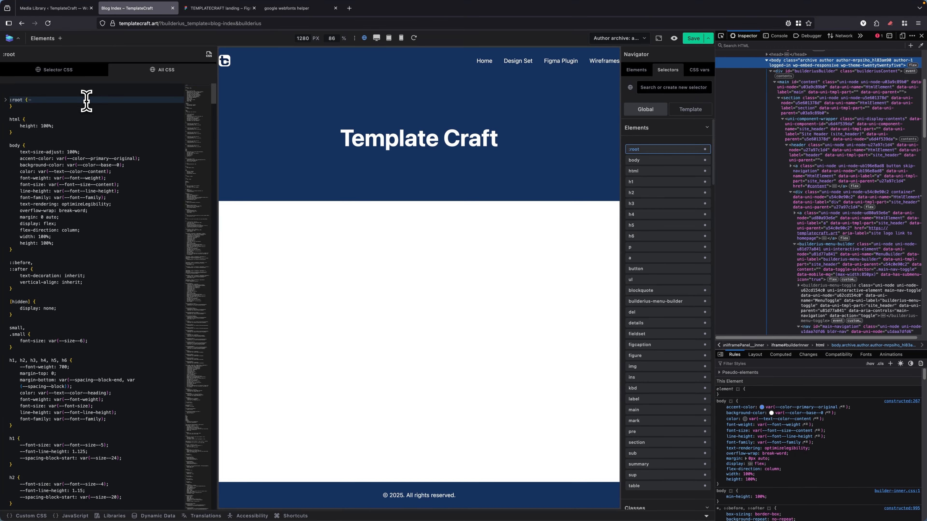
{"action": "type", "text": "/* figtree-regular - latin */ @font-face {   font-display: swap; /* Check https://developer.mozilla.org/en-US/docs/Web/CSS/@font-face/font-display for other options. */   font-family: 'Figtree';   font-style: normal;   font-weight: 400;   src: url('../fonts/figtree-v9-latin-regular.woff2') format('woff2'); /* Chrome 36+, Opera 23+, Firefox 39+, Safari 12+, iOS 10+ */ }  /* figtree-600 - latin */ @font-face {   font-display: swap; /* Check https://developer.mozilla.org/en-US/docs/Web/CSS/@font-face/font-display for other options. */   font-family: 'Figtree';   font-style: normal;   font-weight: 600;   src: url('../fonts/figtree-v9-latin-600.woff2') format('woff2'); /* Chrome 36+, Opera 23+, Firefox 39+, Safari 12+, iOS 10+ */ }  /* figtree-700 - latin */ @font-face {   font-display: swap; /* Check https://developer.mozilla.org/en-US/docs/Web/CSS/@font-face/font-display for other options. */   font-family: 'Figtree';   font-style: normal;   font-weight: 700;   src: url('../fonts/figtree-v9-latin-700.woff2') format('woff2'); /* Chrome 36+, Opera 23+, Firefox 39+, Safari 12+, iOS 10+ */ }"}
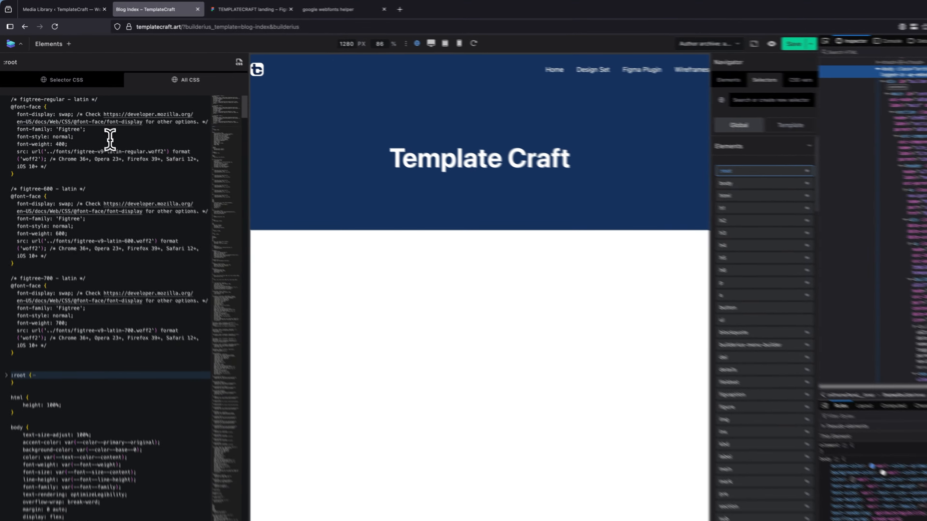
{"action": "left_click", "coordinate": [97, 121]}
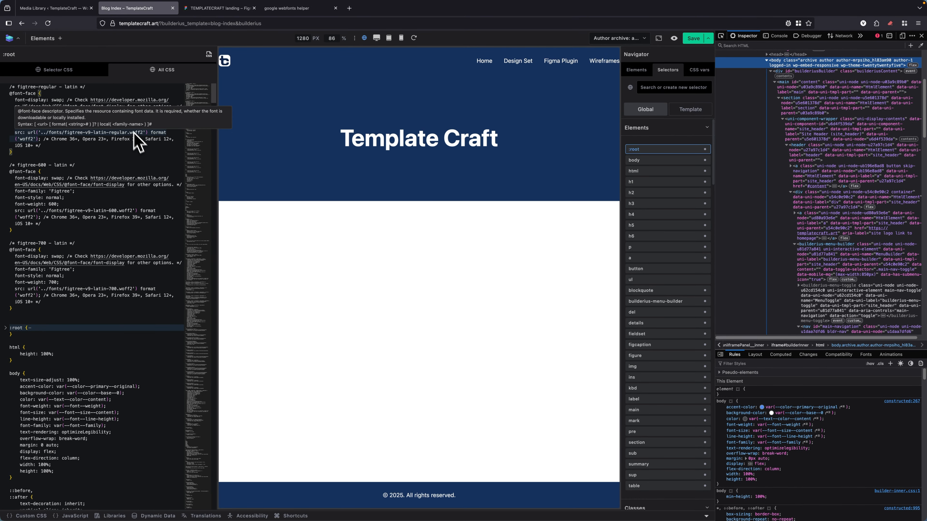
{"action": "left_click", "coordinate": [62, 8]}
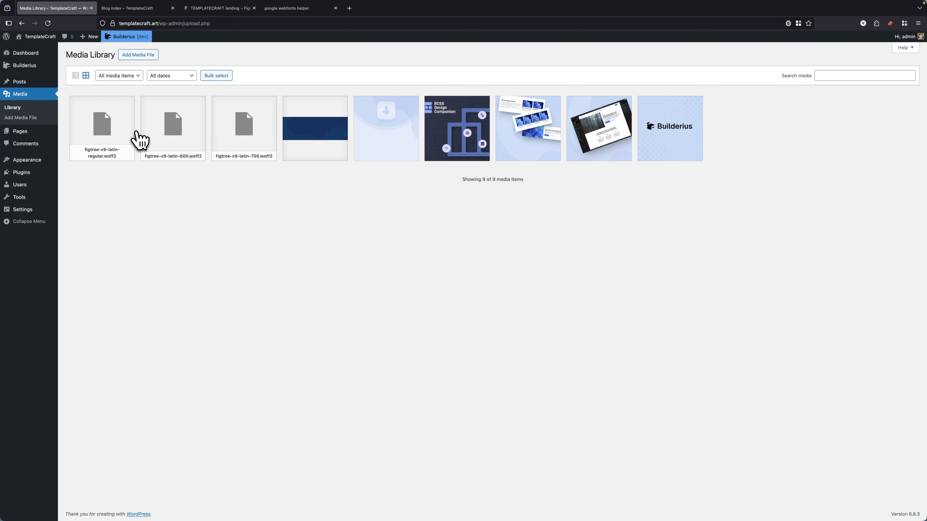
{"action": "left_click", "coordinate": [109, 136]}
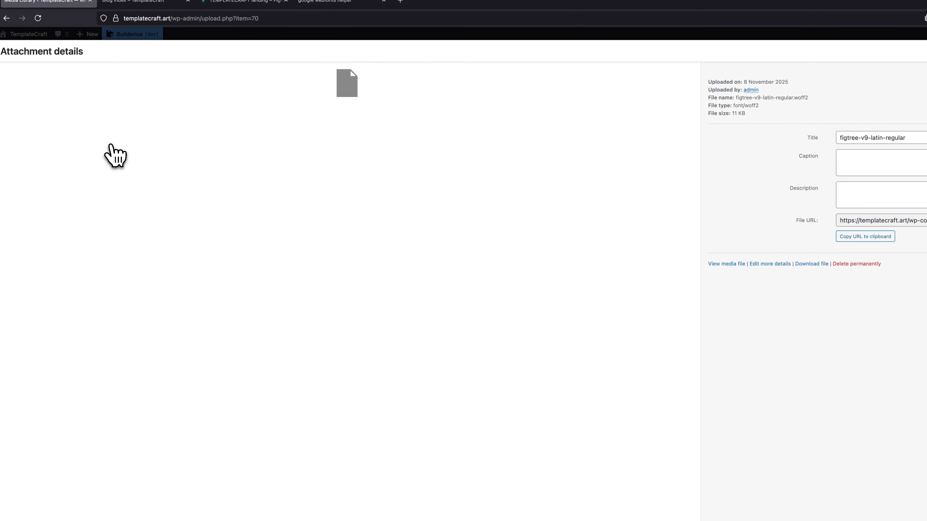
{"action": "left_click", "coordinate": [877, 237]}
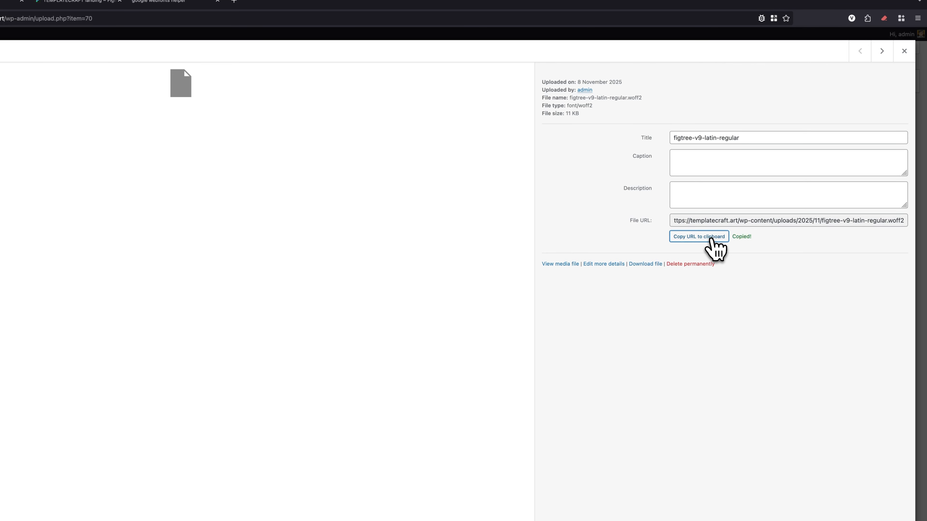
{"action": "left_click", "coordinate": [904, 51]}
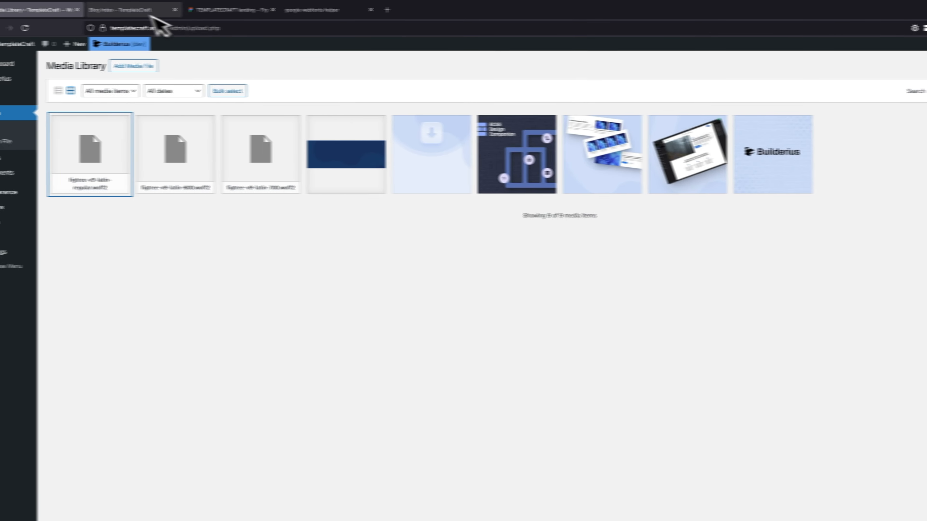
{"action": "left_click", "coordinate": [149, 14]}
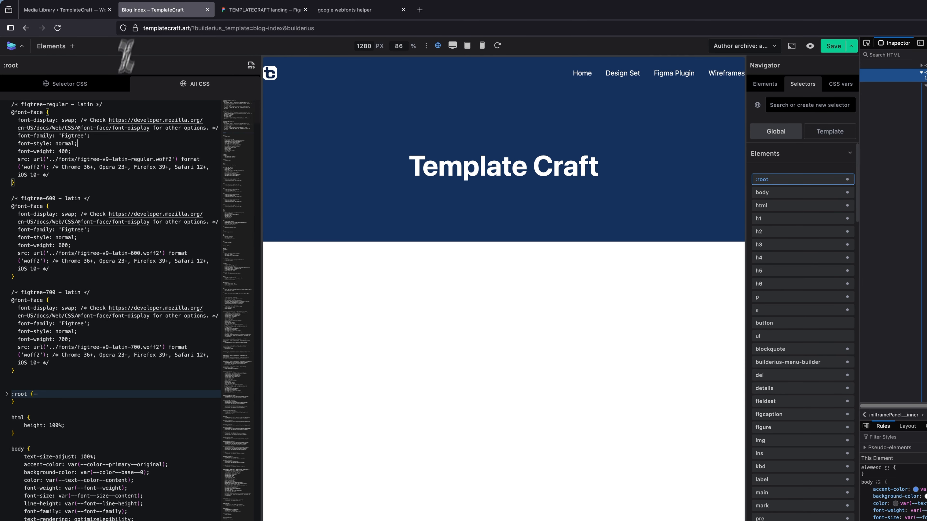
{"action": "left_click_drag", "start_coordinate": [171, 159], "coordinate": [53, 161]}
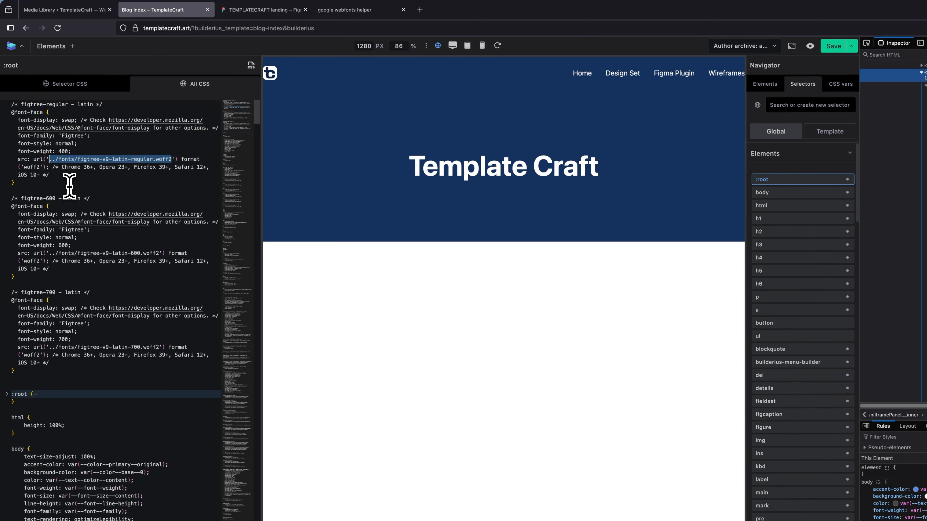
{"action": "key", "text": "super+v"}
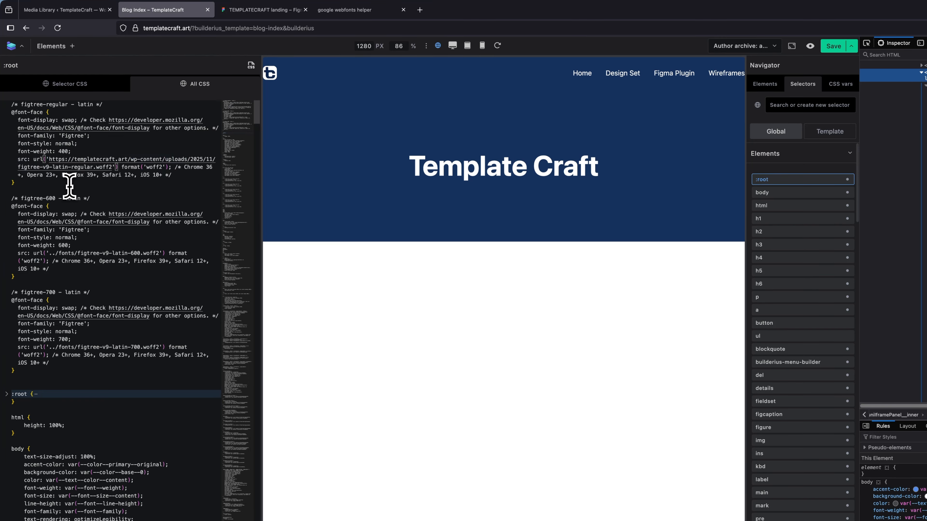
{"action": "left_click", "coordinate": [87, 10]}
{"action": "left_click", "coordinate": [222, 160]}
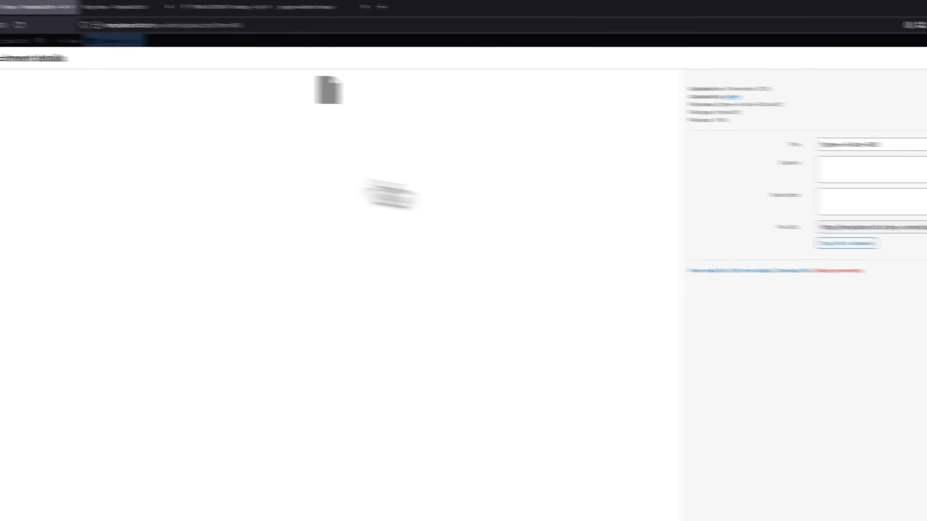
{"action": "left_click", "coordinate": [869, 243]}
{"action": "left_click", "coordinate": [910, 62]}
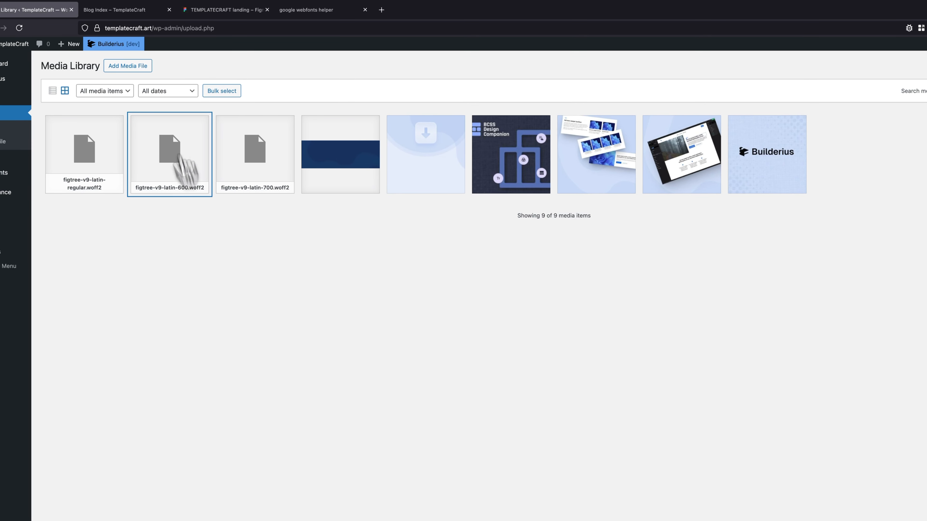
{"action": "left_click", "coordinate": [128, 10]}
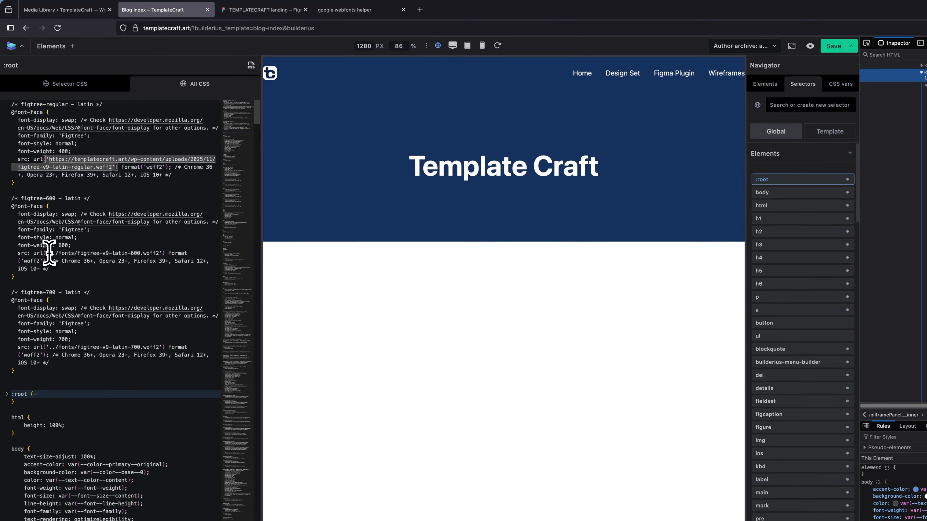
{"action": "left_click_drag", "start_coordinate": [49, 253], "coordinate": [157, 253]}
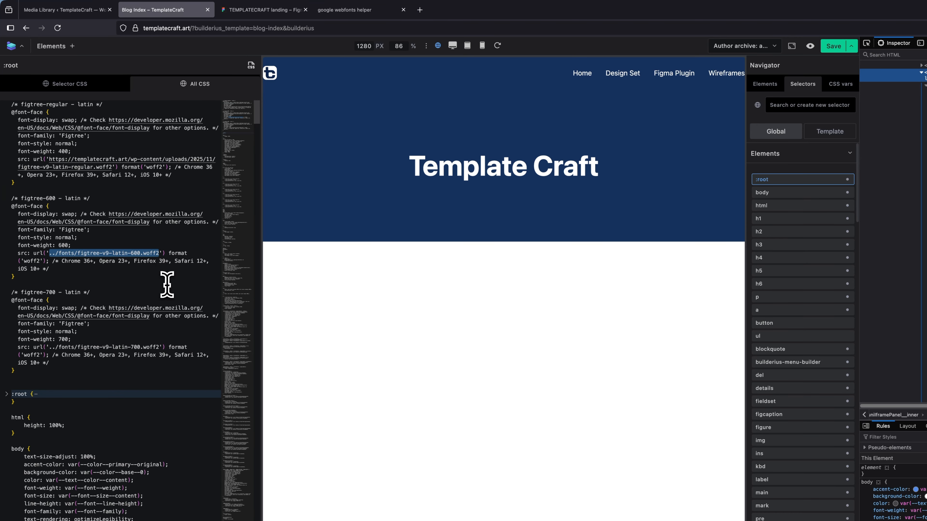
{"action": "key", "text": "super+v"}
{"action": "left_click", "coordinate": [84, 11]}
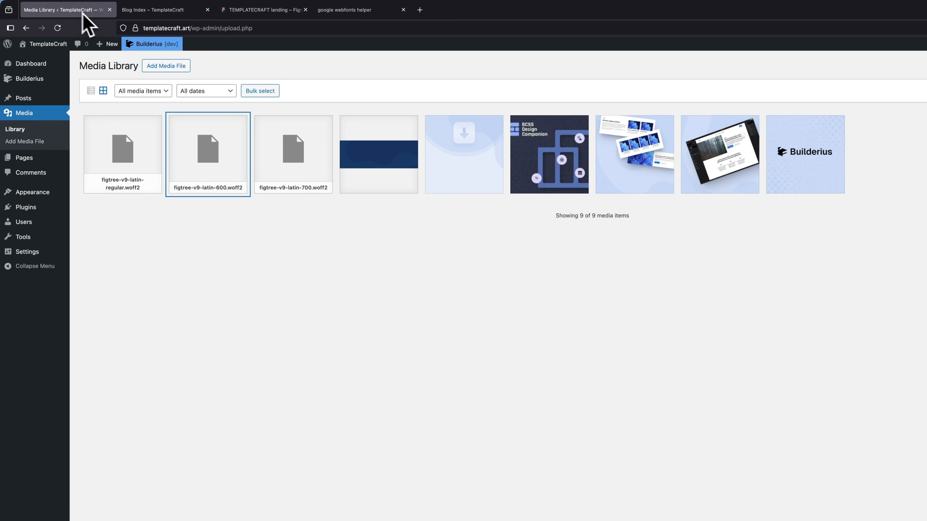
{"action": "left_click", "coordinate": [310, 165]}
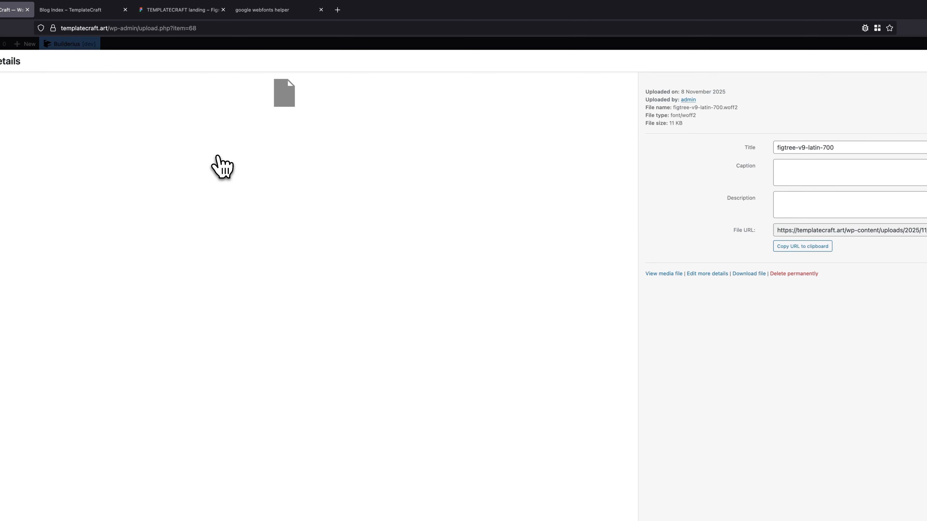
{"action": "left_click", "coordinate": [827, 246]}
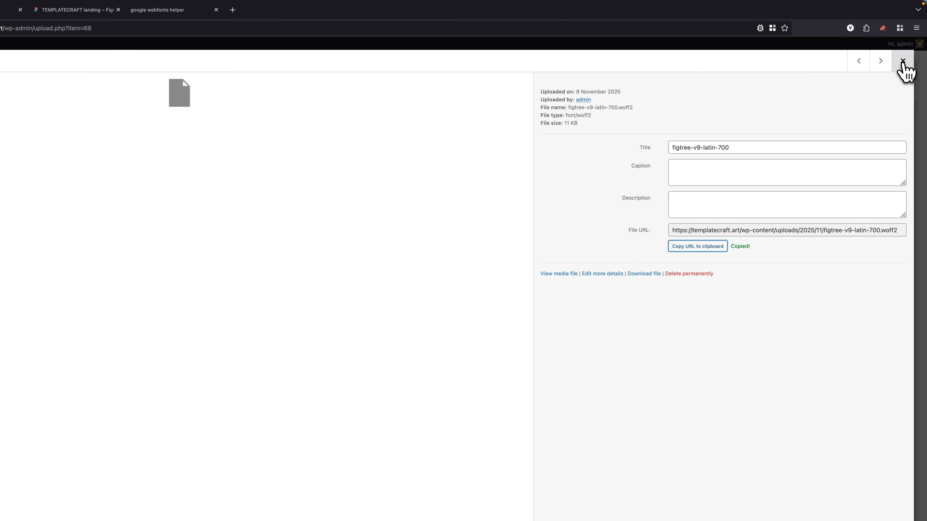
{"action": "left_click", "coordinate": [902, 61]}
{"action": "left_click", "coordinate": [141, 10]}
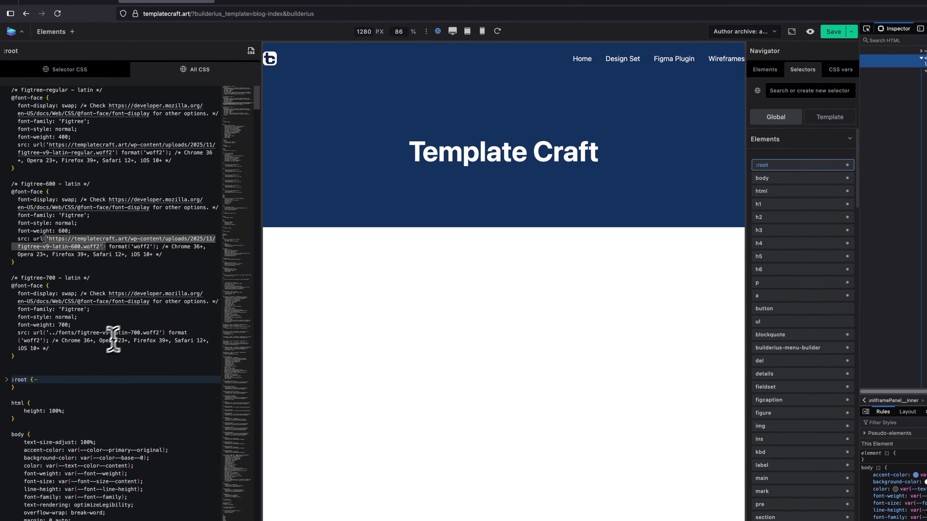
{"action": "left_click", "coordinate": [55, 335]}
{"action": "left_click_drag", "start_coordinate": [142, 331], "coordinate": [158, 332]}
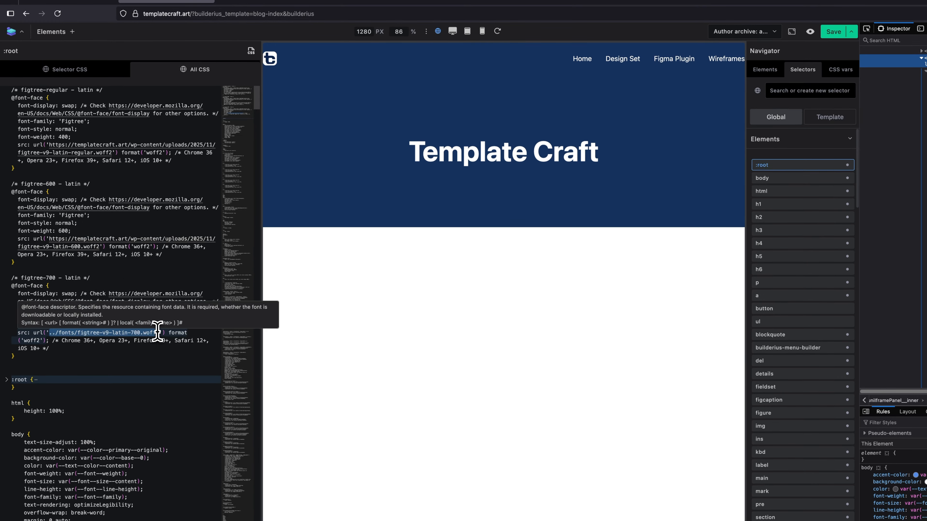
{"action": "key", "text": "super+v"}
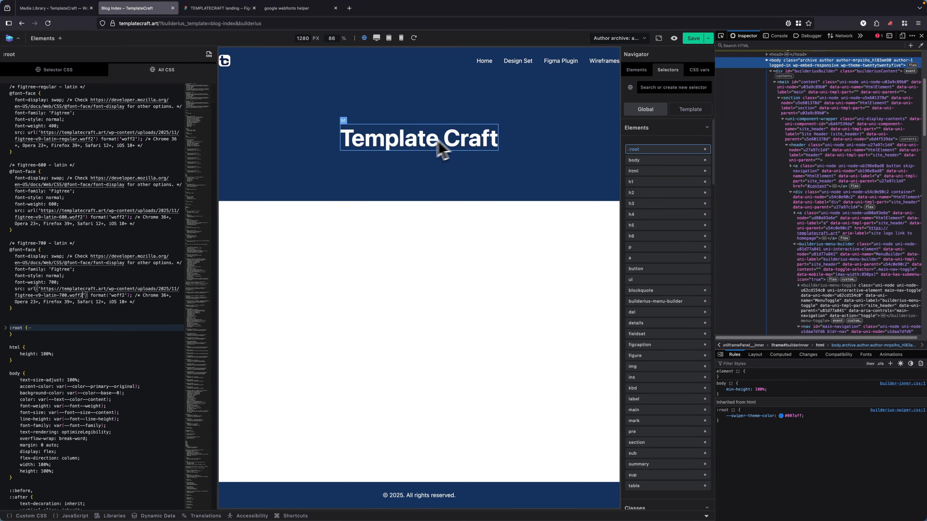
Add the declaration --font--family: 'Figtree' as the first line of the body rule.
{"action": "scroll", "coordinate": [105, 236], "scroll_direction": "down", "scroll_amount": 3}
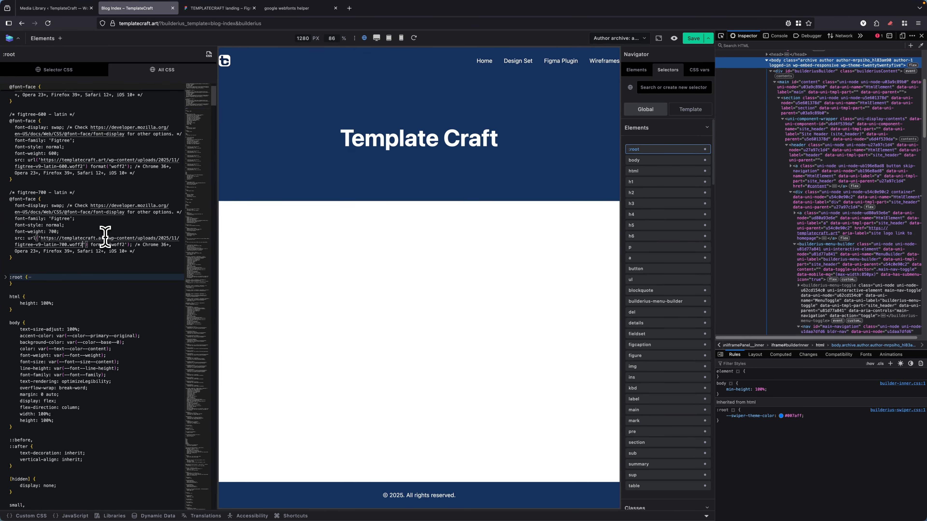
{"action": "scroll", "coordinate": [76, 295], "scroll_direction": "down", "scroll_amount": 4}
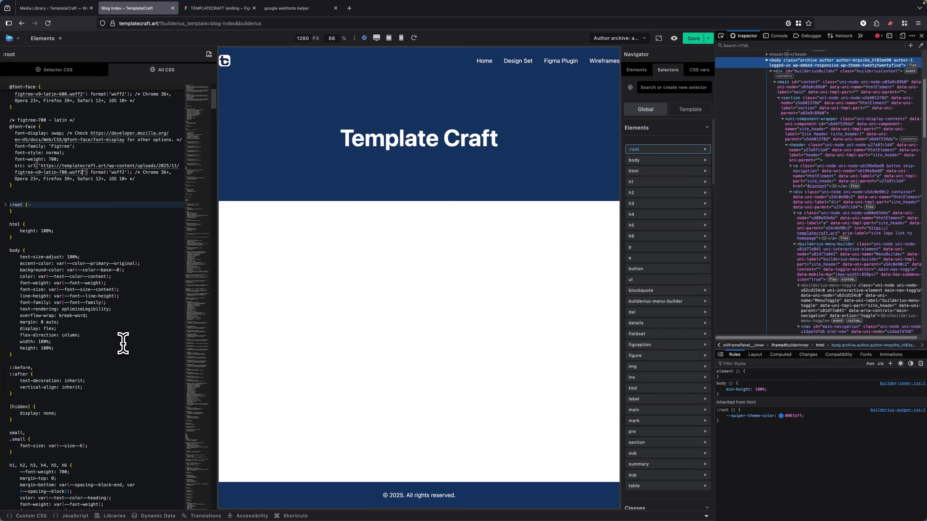
{"action": "left_click_drag", "start_coordinate": [101, 303], "coordinate": [65, 303]}
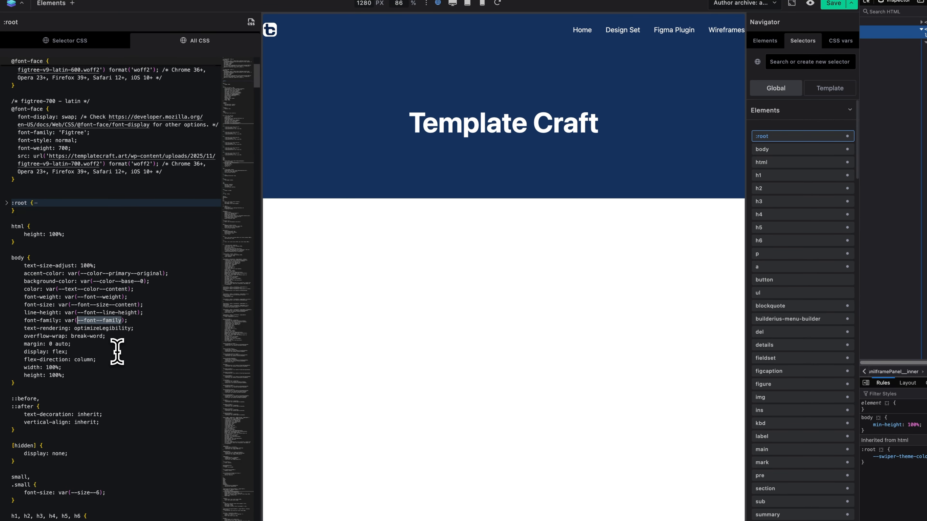
{"action": "left_click", "coordinate": [42, 258]}
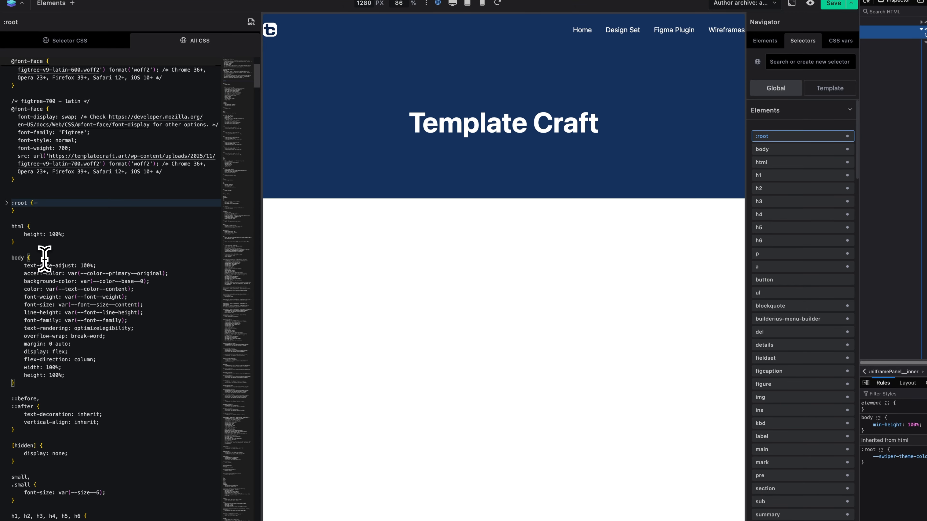
{"action": "key", "text": "Return"}
{"action": "key", "text": "super+v"}
{"action": "type", "text": ":"}
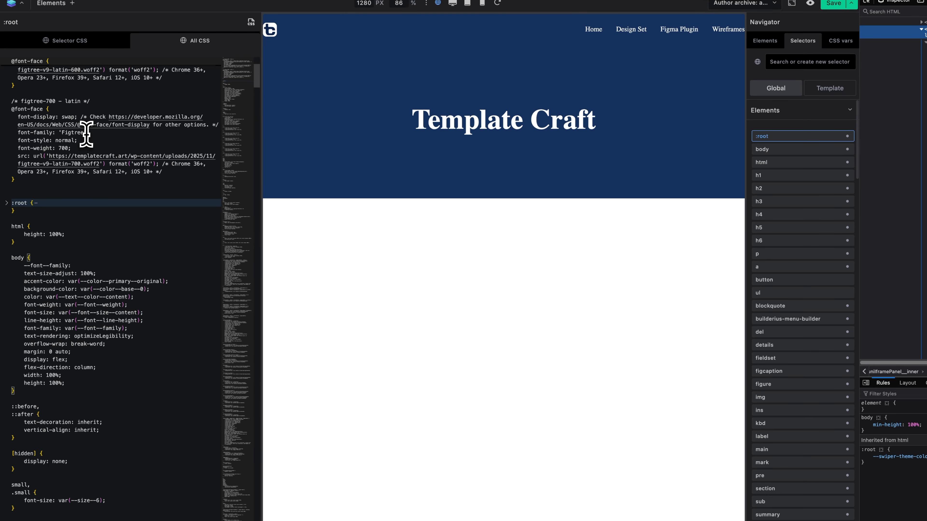
{"action": "double_click", "coordinate": [70, 132]}
{"action": "left_click", "coordinate": [84, 266]}
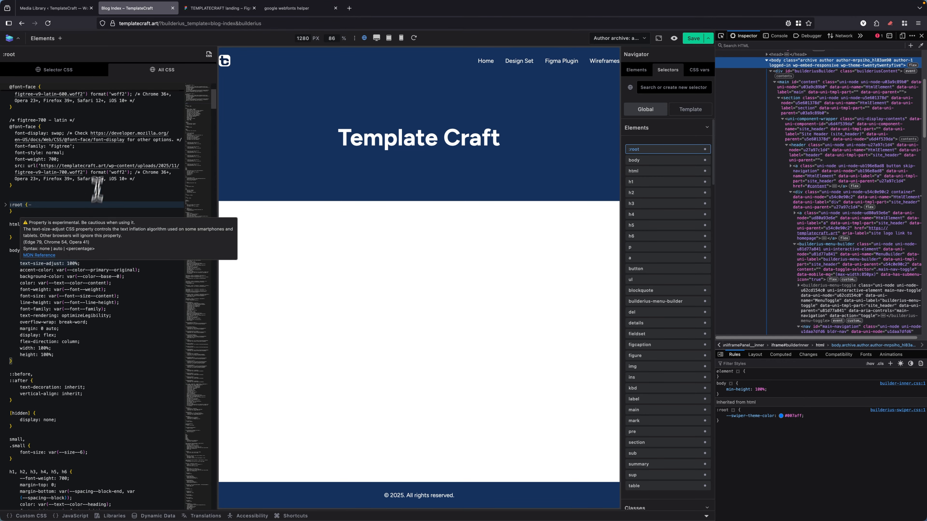
{"action": "scroll", "coordinate": [138, 163], "scroll_direction": "up", "scroll_amount": 5}
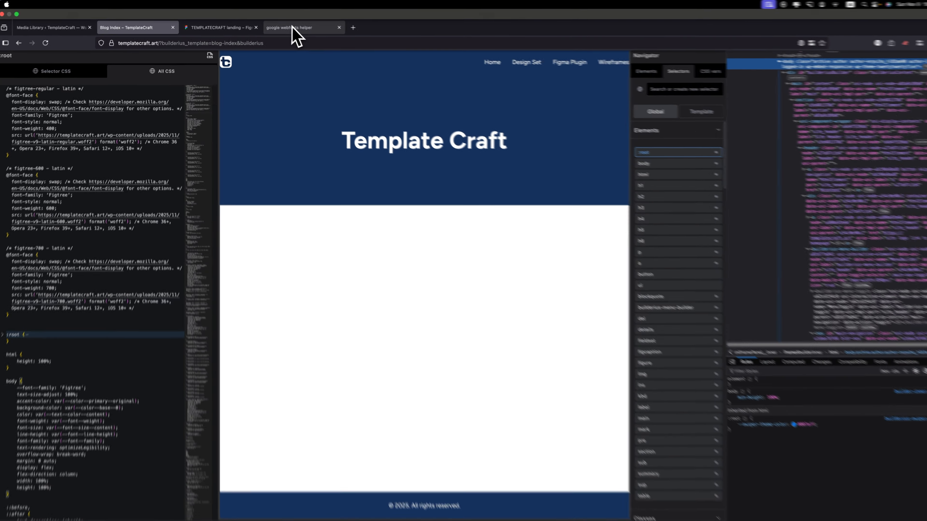
{"action": "left_click", "coordinate": [293, 26]}
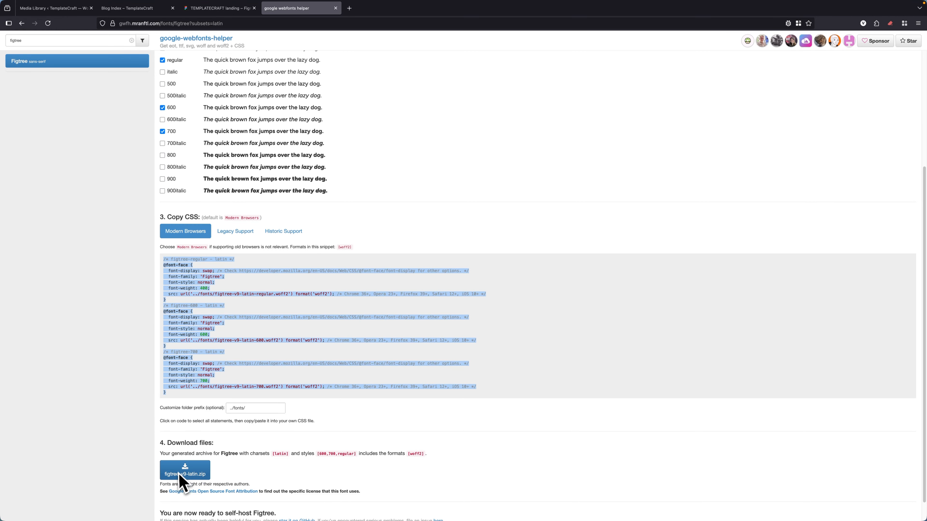
{"action": "scroll", "coordinate": [226, 175], "scroll_direction": "up", "scroll_amount": 2}
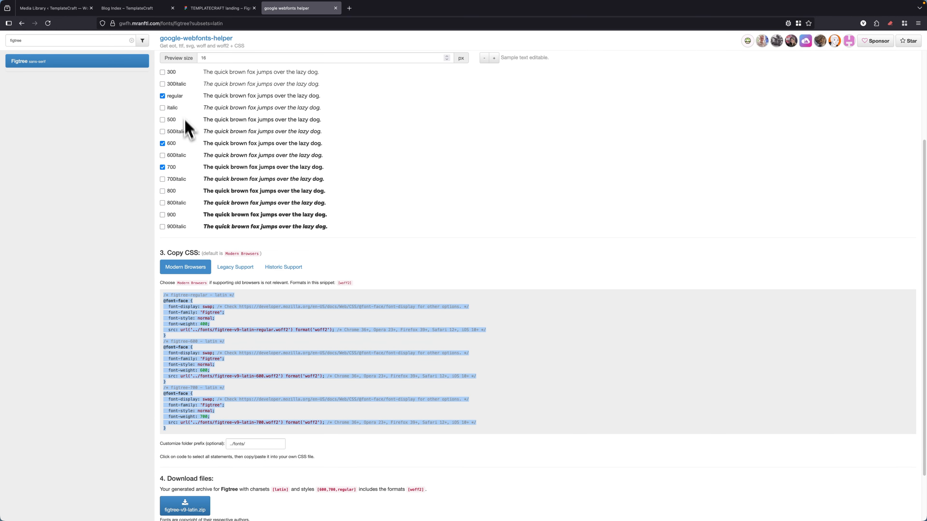
Return from the webfonts helper page to the Blog Index template in Builderius and leave the all-CSS editor.
{"action": "scroll", "coordinate": [217, 192], "scroll_direction": "up", "scroll_amount": 3}
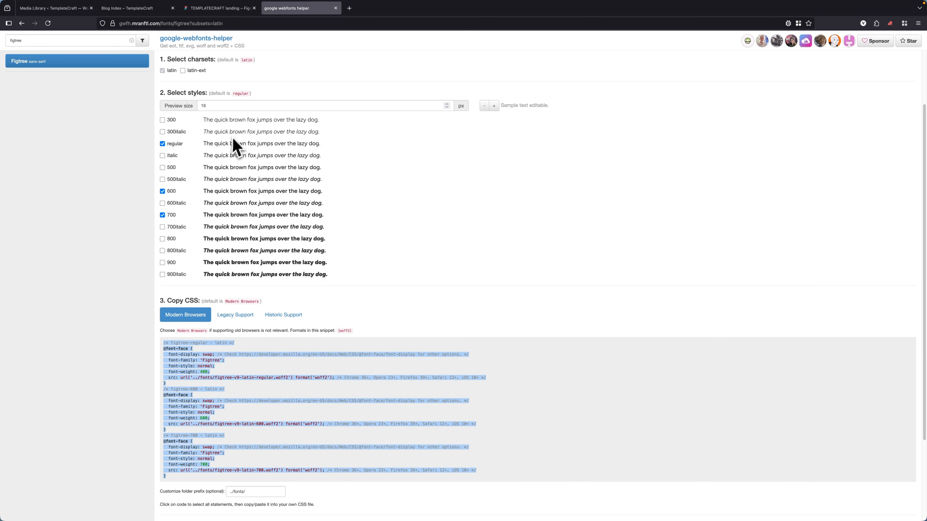
{"action": "left_click", "coordinate": [129, 8]}
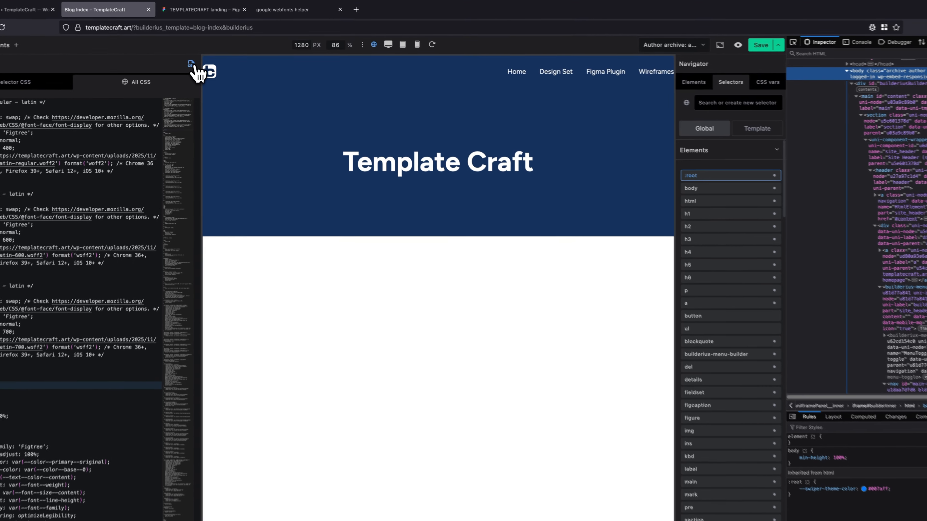
{"action": "left_click", "coordinate": [208, 55]}
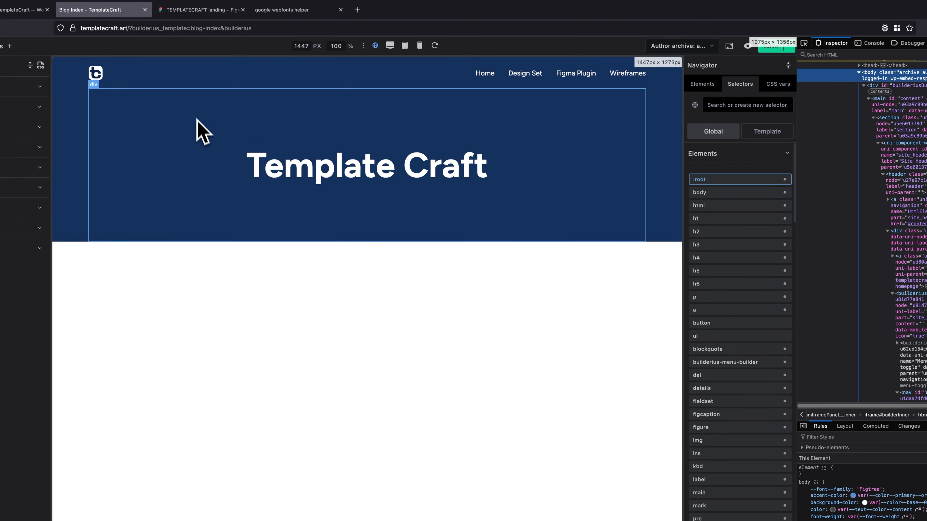
Consult the BCSS Design Set block in the Figma landing design and add a new section with a container inside main in Builderius.
{"action": "left_click", "coordinate": [201, 11]}
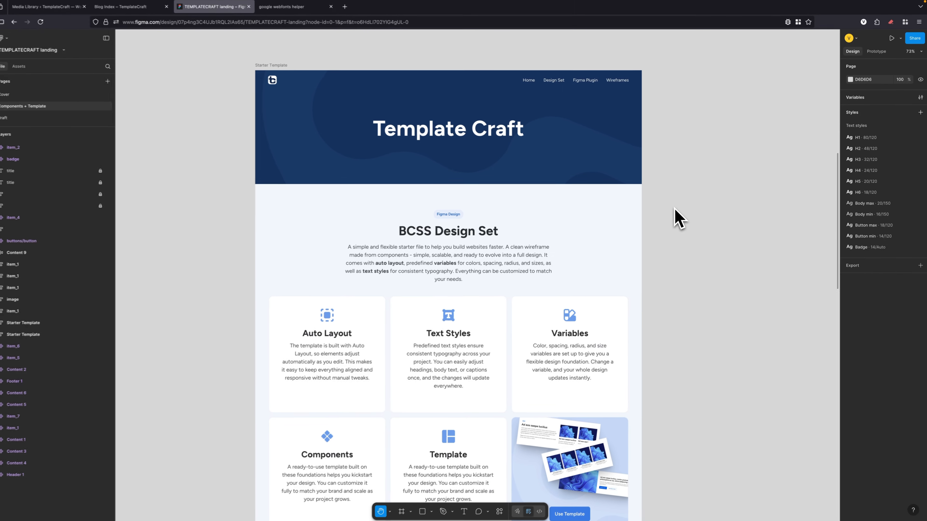
{"action": "scroll", "coordinate": [679, 219], "scroll_direction": "down", "scroll_amount": 2}
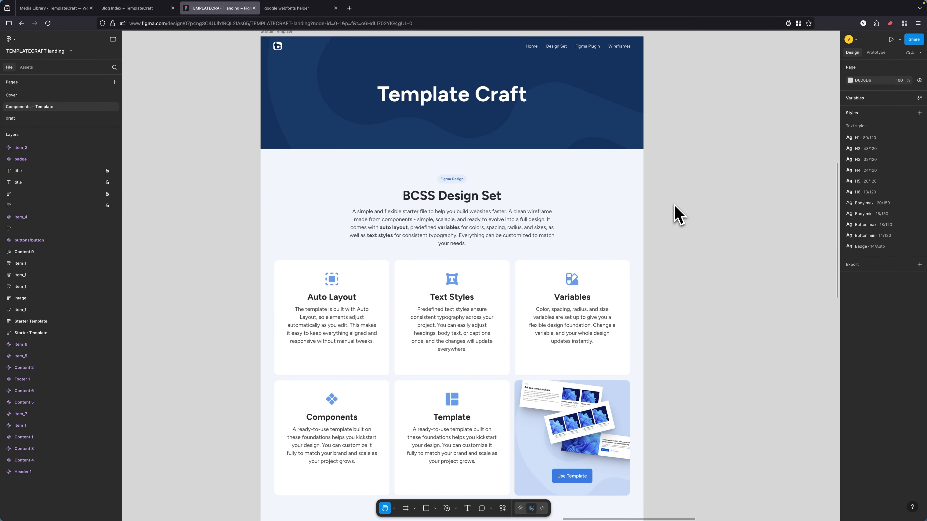
{"action": "scroll", "coordinate": [675, 207], "scroll_direction": "down", "scroll_amount": 4}
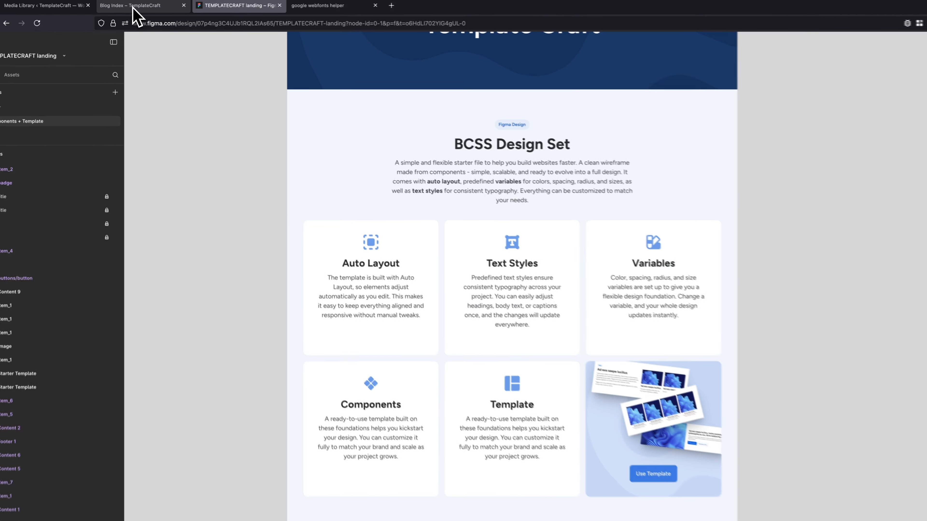
{"action": "left_click", "coordinate": [131, 8]}
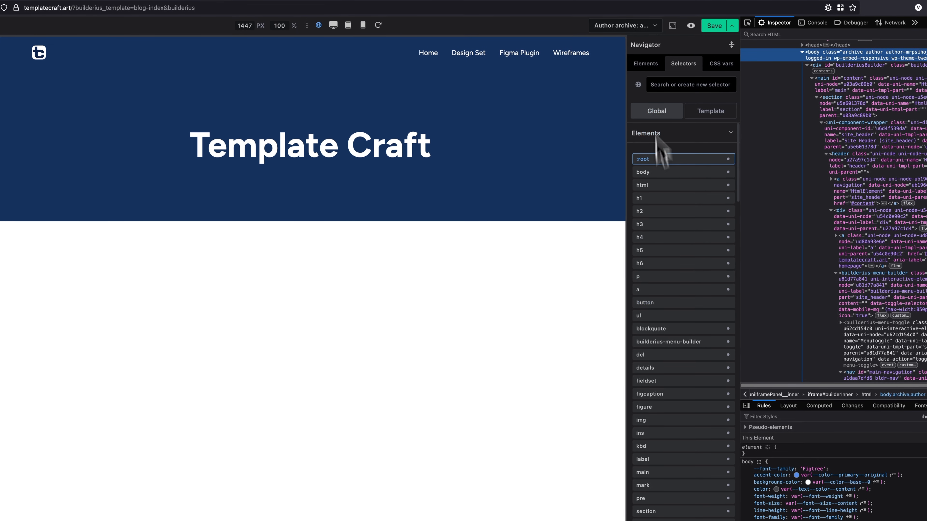
{"action": "left_click", "coordinate": [743, 79]}
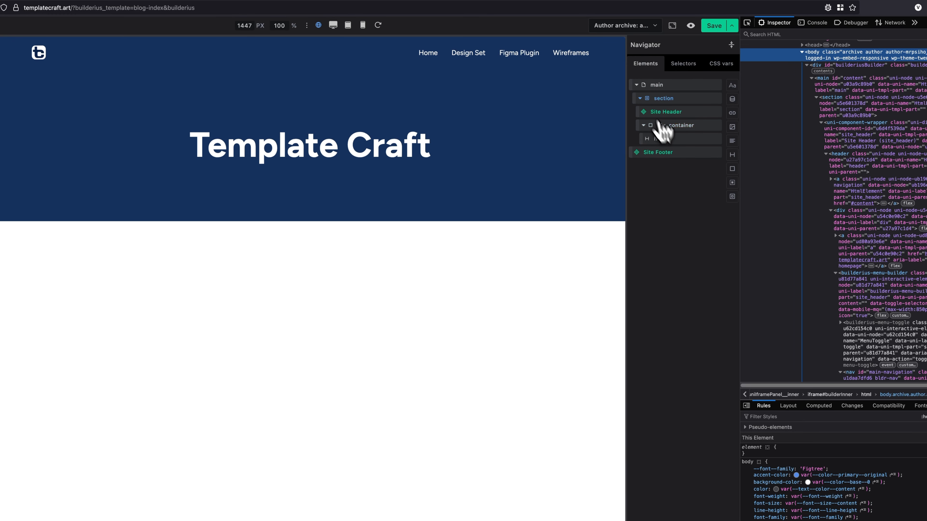
{"action": "left_click", "coordinate": [639, 99]}
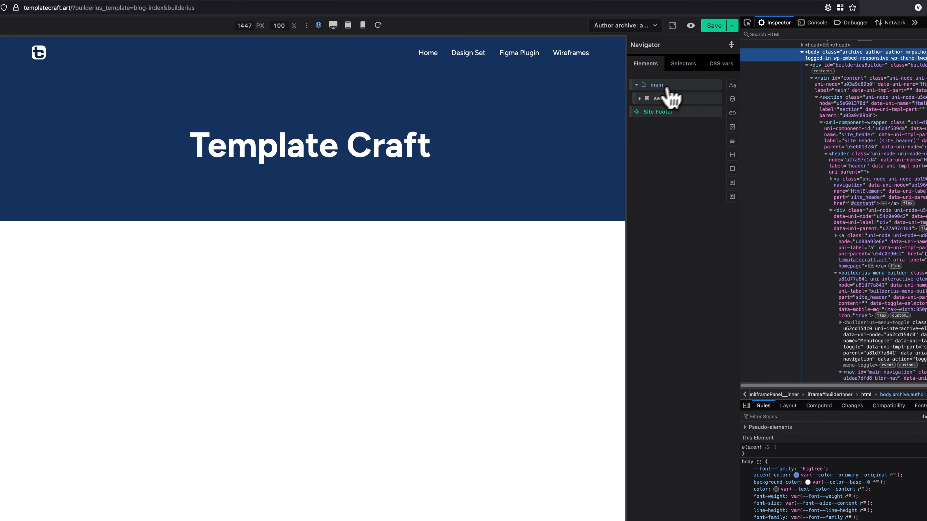
{"action": "left_click", "coordinate": [678, 85]}
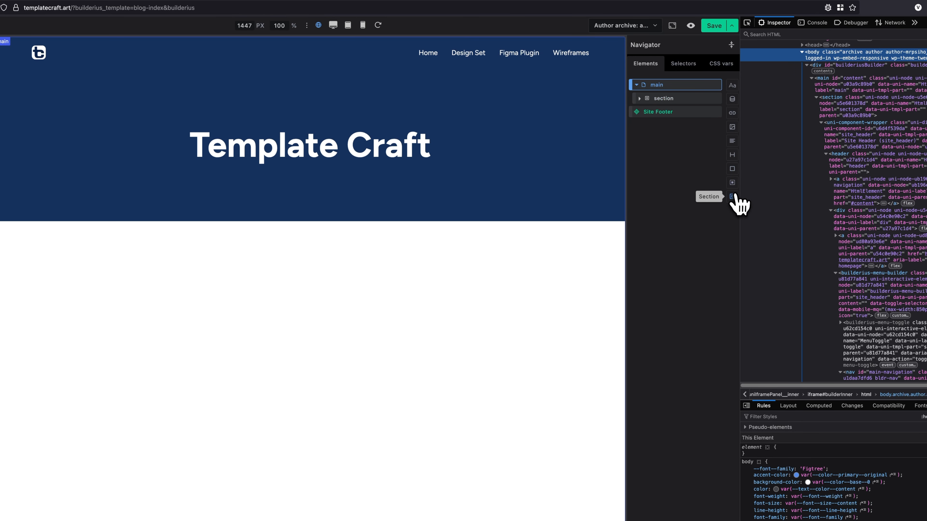
{"action": "left_click", "coordinate": [732, 196]}
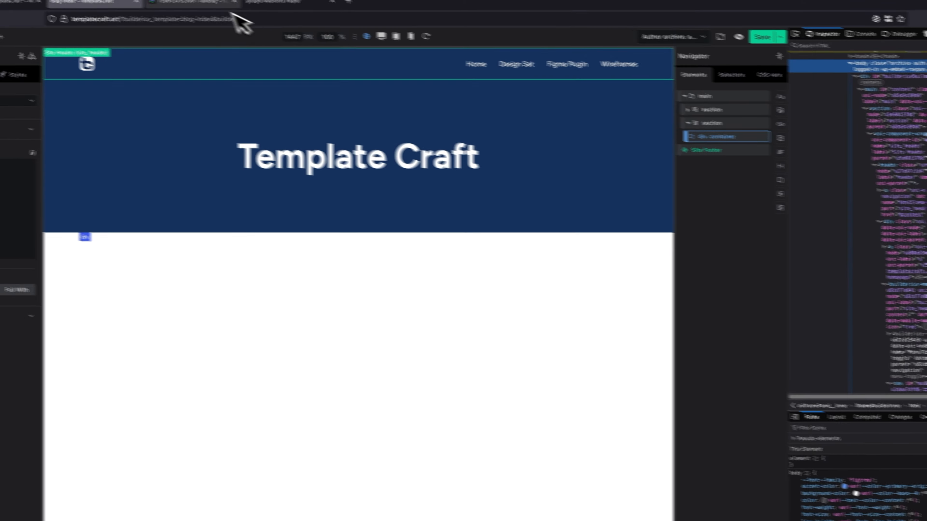
Add a simple text, a heading, a paragraph and a div to the new section's container, following the Figma design.
{"action": "left_click", "coordinate": [201, 3]}
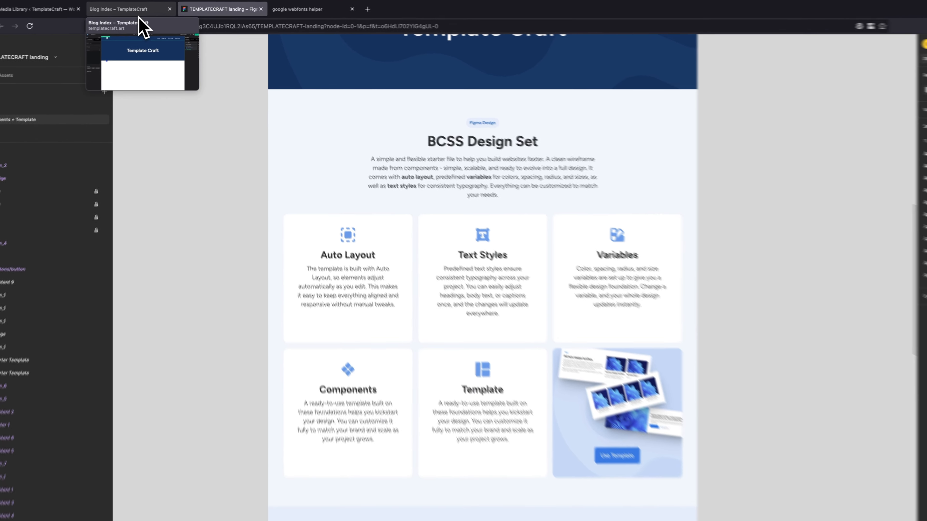
{"action": "left_click", "coordinate": [138, 15]}
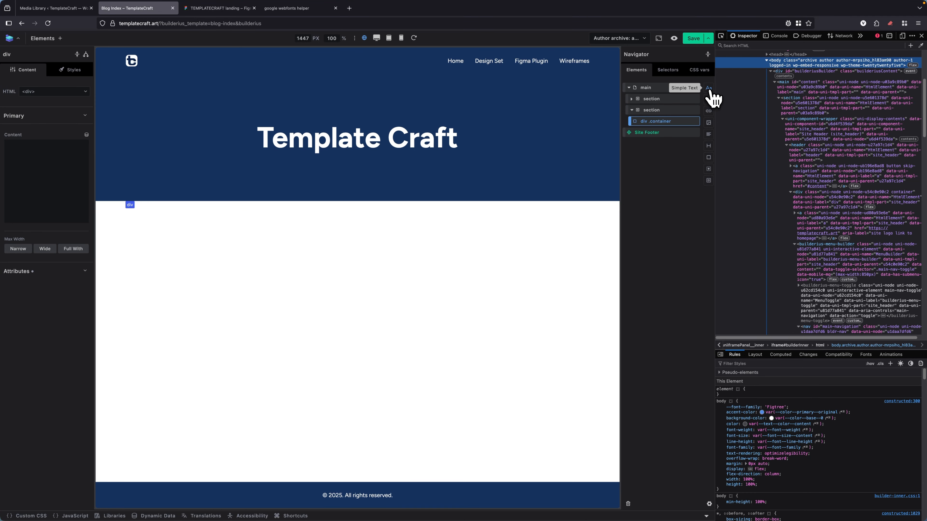
{"action": "left_click", "coordinate": [709, 89]}
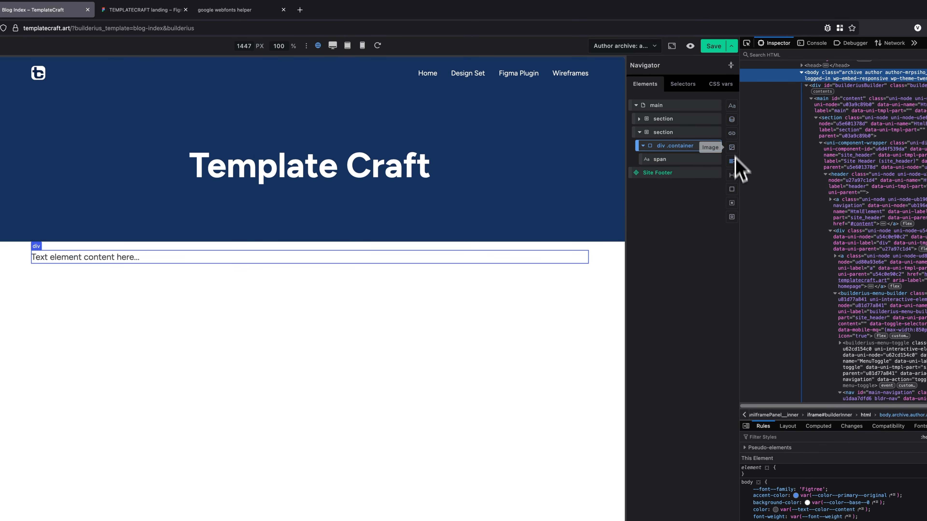
{"action": "left_click", "coordinate": [732, 175]}
{"action": "left_click", "coordinate": [733, 163]}
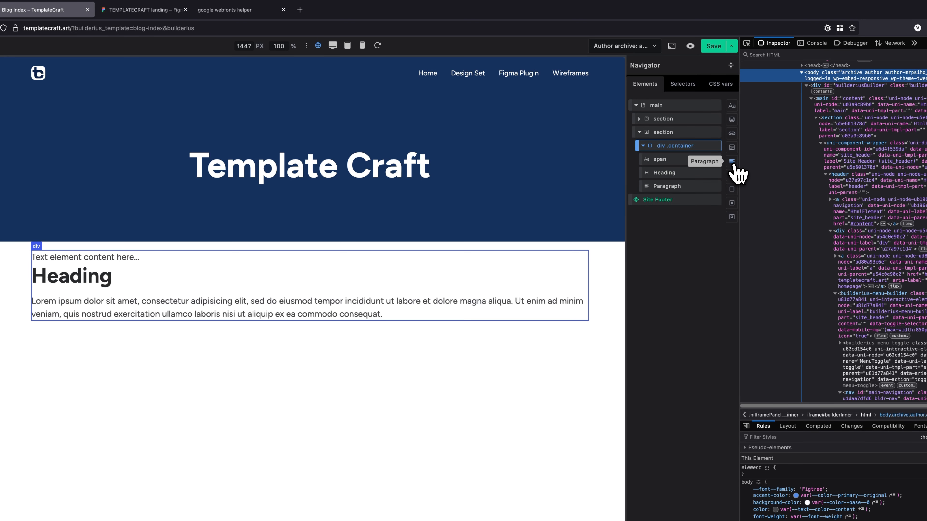
{"action": "left_click", "coordinate": [732, 189]}
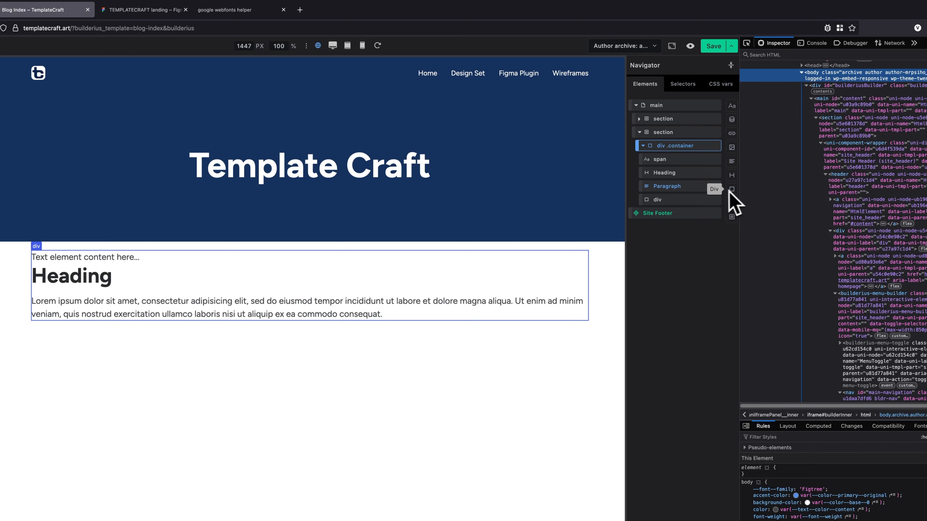
Replace the span's placeholder text with "Figma Design", matching the badge in the Figma layout.
{"action": "left_click", "coordinate": [669, 163]}
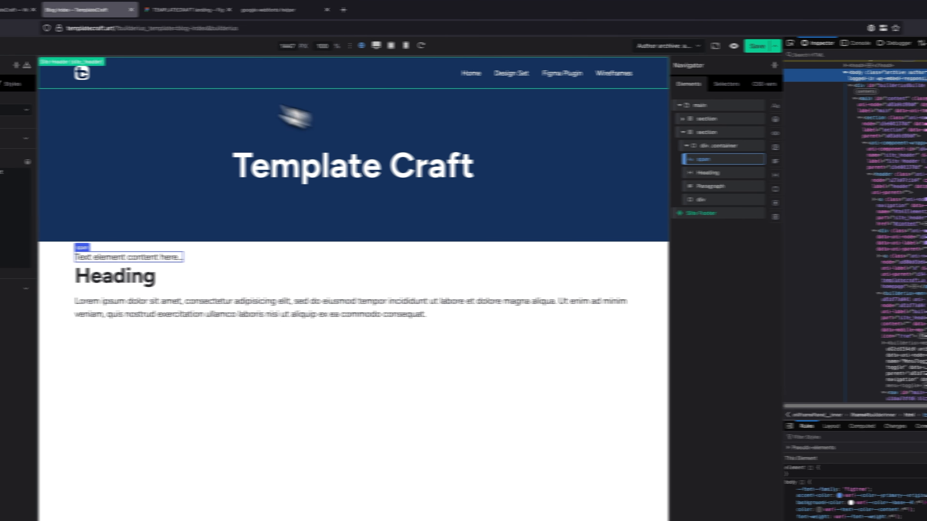
{"action": "left_click", "coordinate": [150, 9]}
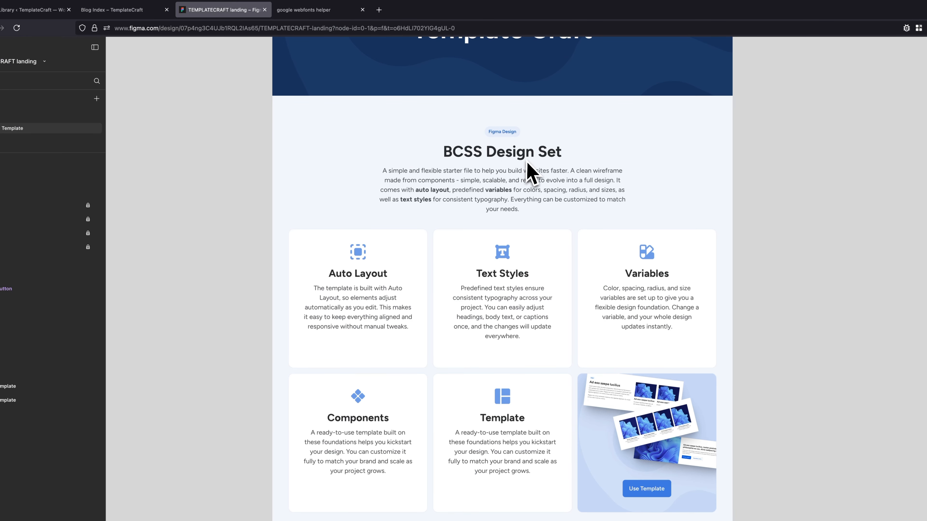
{"action": "left_click", "coordinate": [146, 16]}
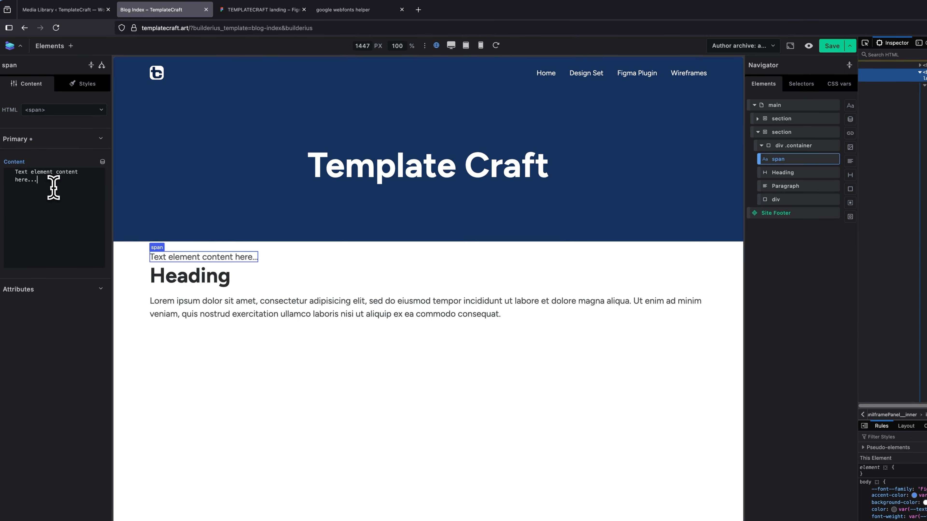
{"action": "left_click_drag", "start_coordinate": [53, 187], "coordinate": [4, 164]}
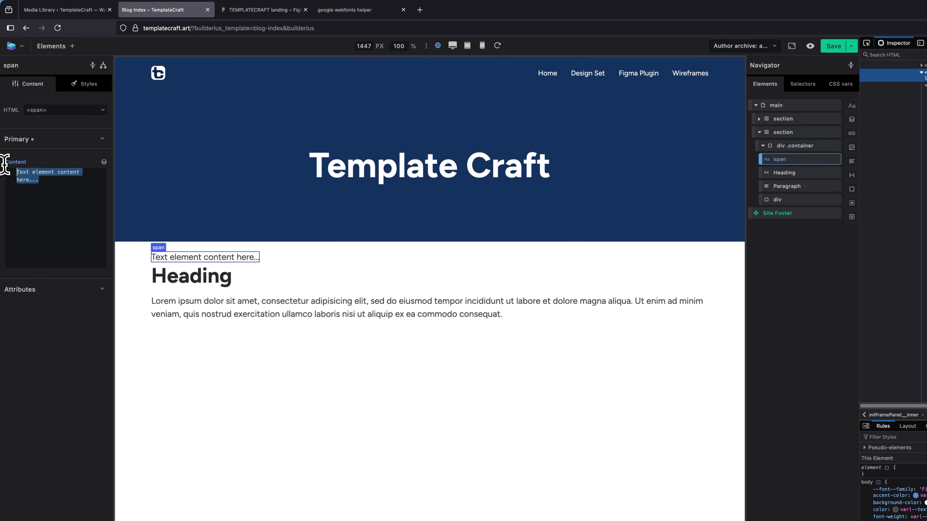
{"action": "type", "text": "igm"}
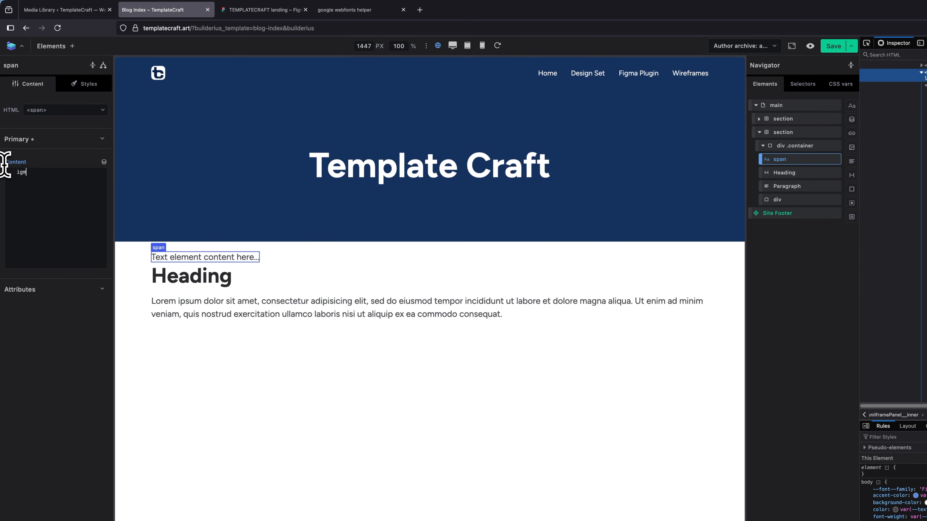
{"action": "type", "text": "a Design"}
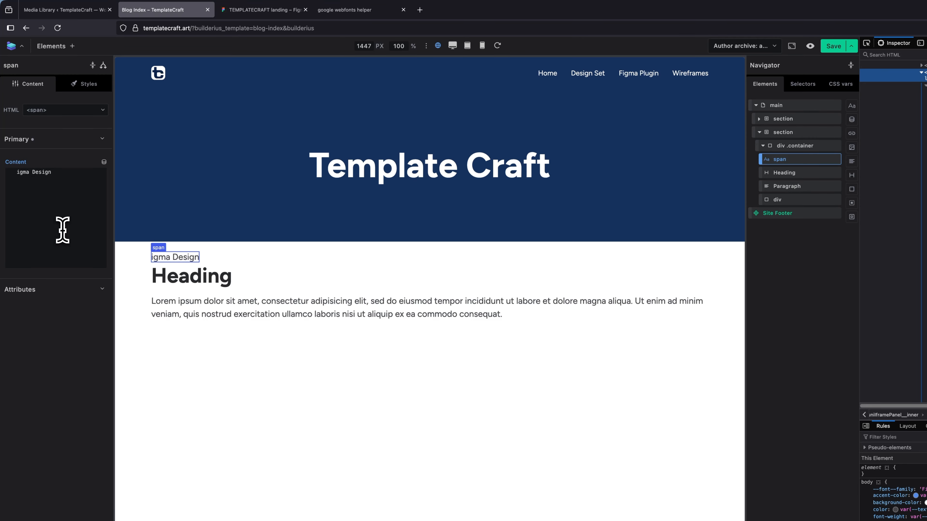
{"action": "type", "text": "F"}
{"action": "key", "text": "Escape"}
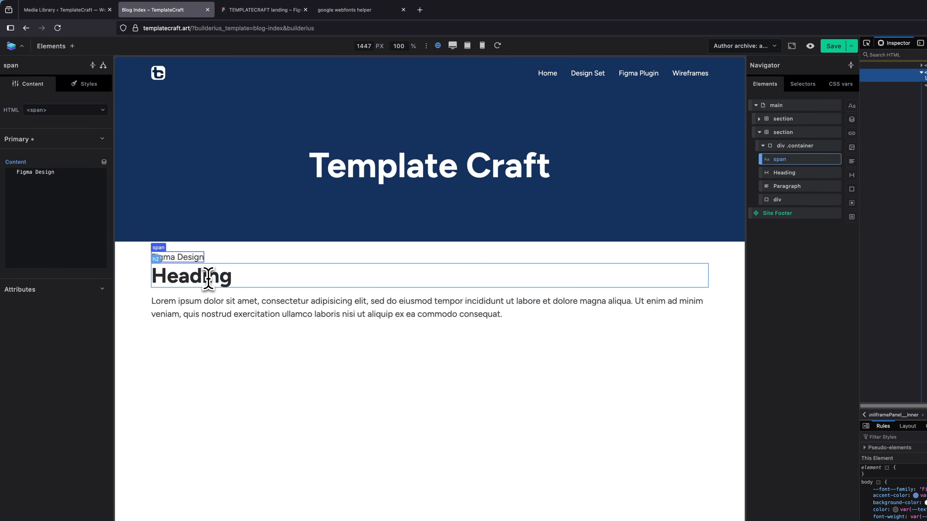
Change the new section's heading text to "BCSS Design Set" as in the Figma layout.
{"action": "left_click", "coordinate": [176, 275]}
{"action": "left_click", "coordinate": [255, 10]}
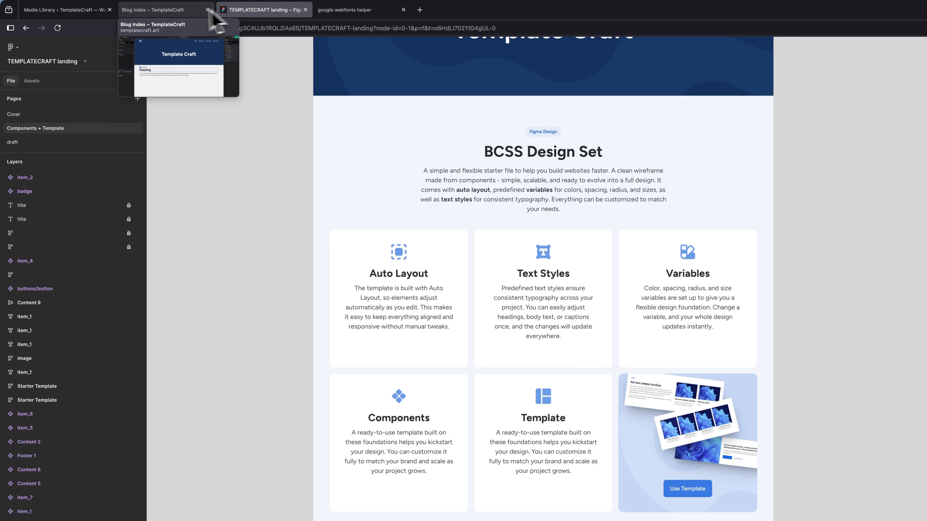
{"action": "left_click", "coordinate": [179, 12]}
{"action": "double_click", "coordinate": [15, 172]}
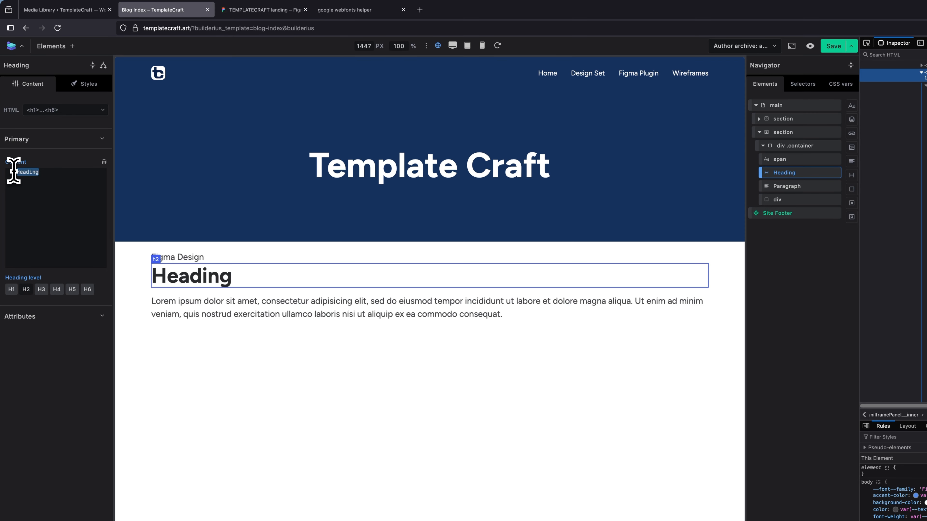
{"action": "type", "text": "BCSS"}
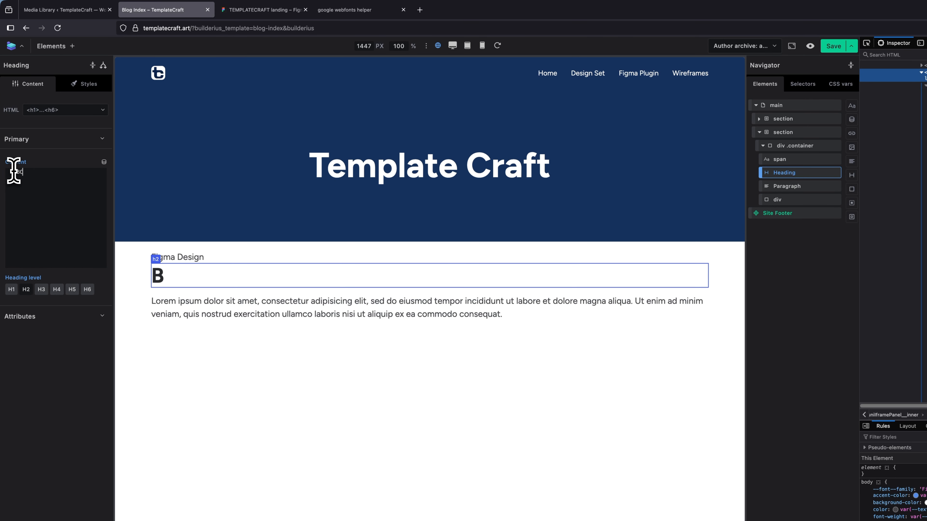
{"action": "type", "text": " Design Set"}
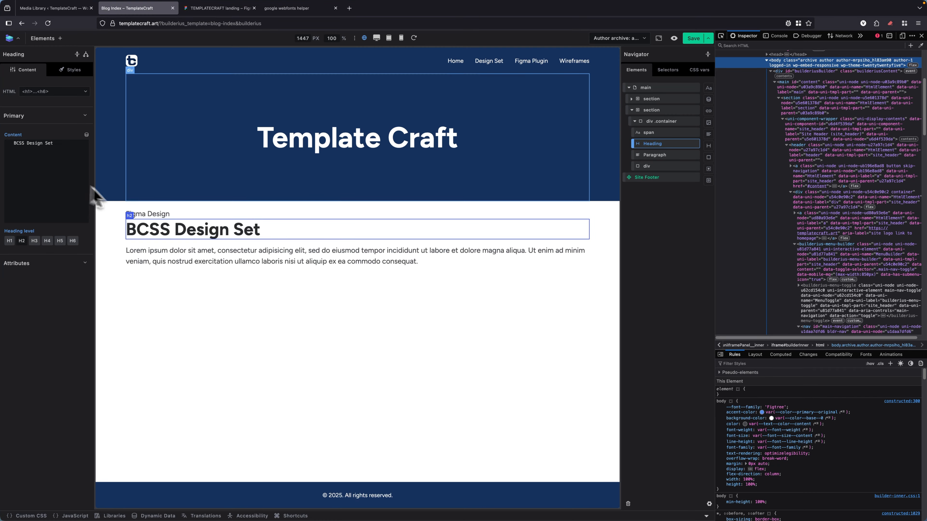
Center-align the text of the BCSS Design Set heading in its typography styles.
{"action": "left_click", "coordinate": [70, 69]}
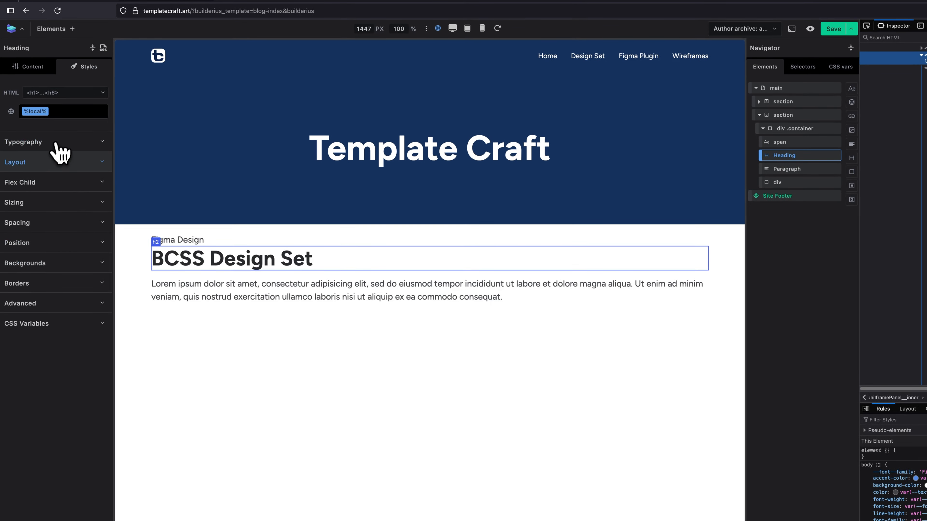
{"action": "left_click", "coordinate": [56, 143]}
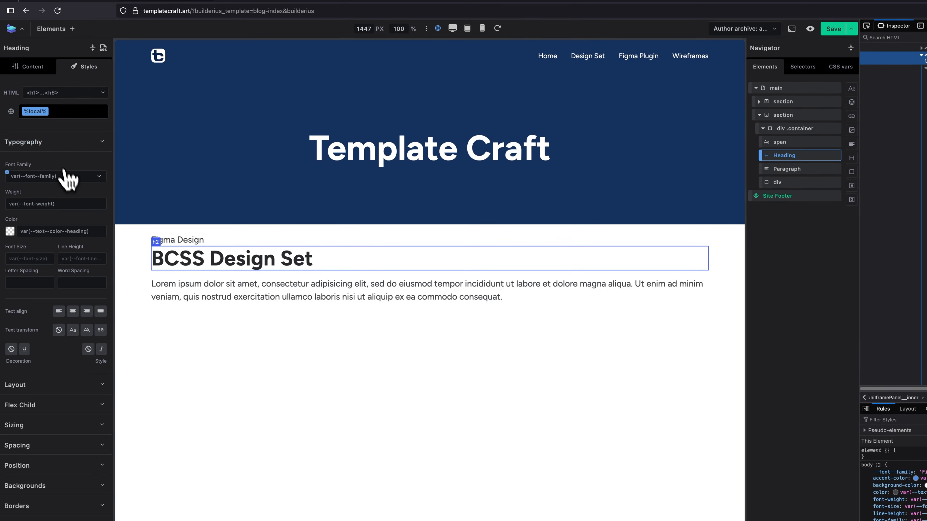
{"action": "left_click", "coordinate": [72, 311]}
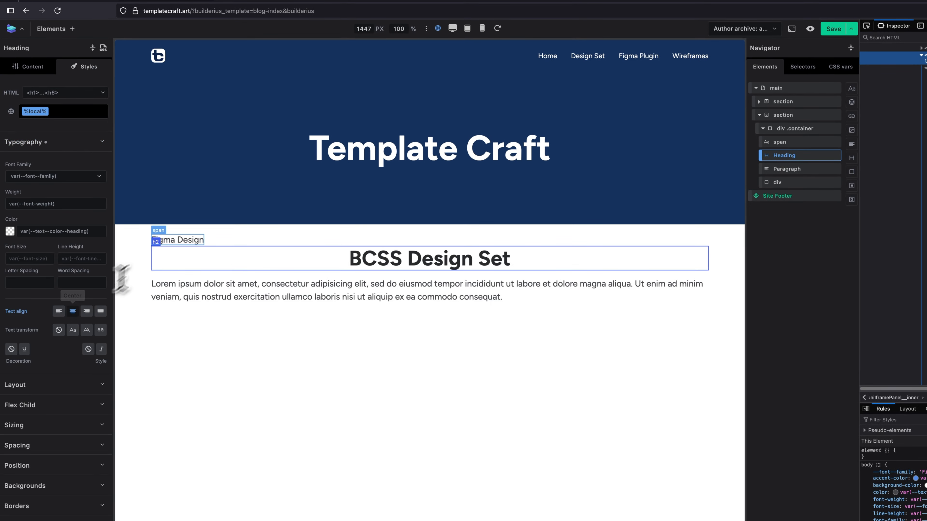
Apply the global class .badge-tonal to the Figma Design span.
{"action": "left_click", "coordinate": [169, 240]}
{"action": "left_click", "coordinate": [70, 114]}
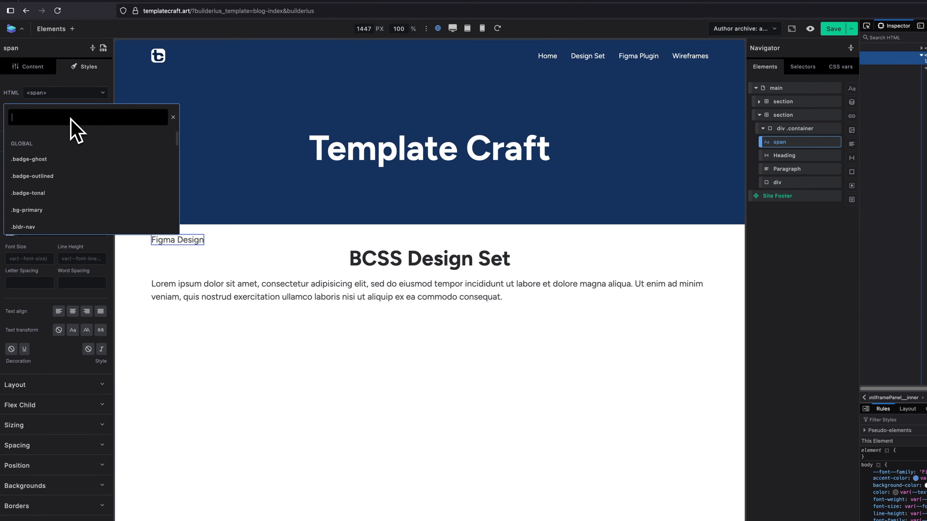
{"action": "type", "text": "bad"}
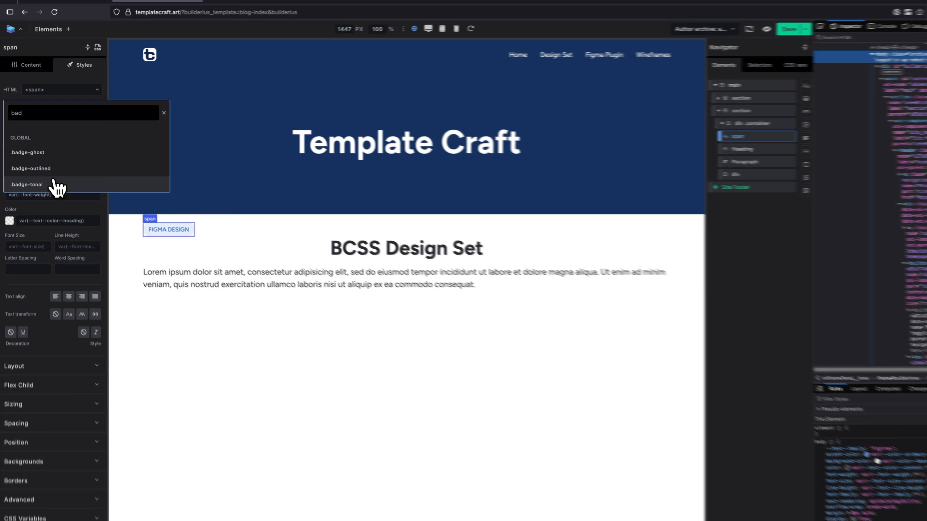
{"action": "left_click", "coordinate": [54, 175]}
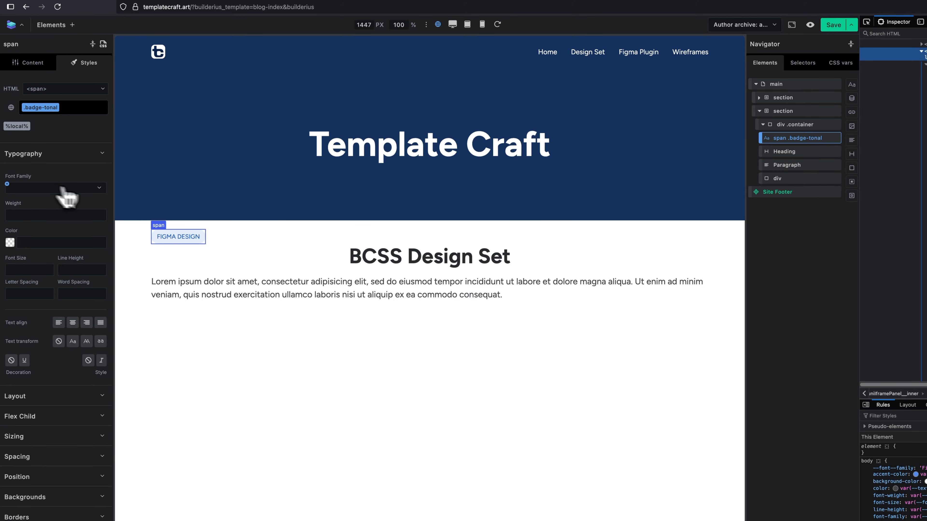
Set the layout of the container around the badge, heading and paragraph to flex with column direction.
{"action": "left_click", "coordinate": [803, 124]}
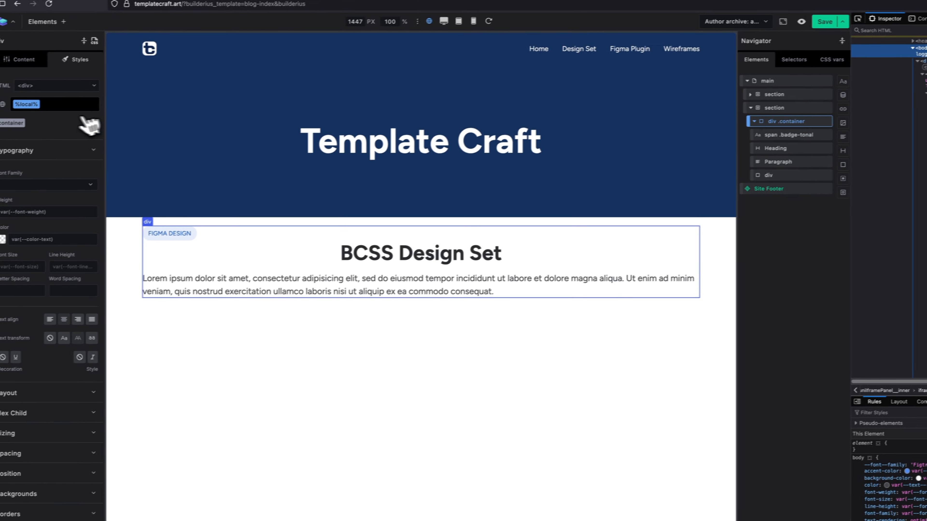
{"action": "left_click", "coordinate": [39, 153]}
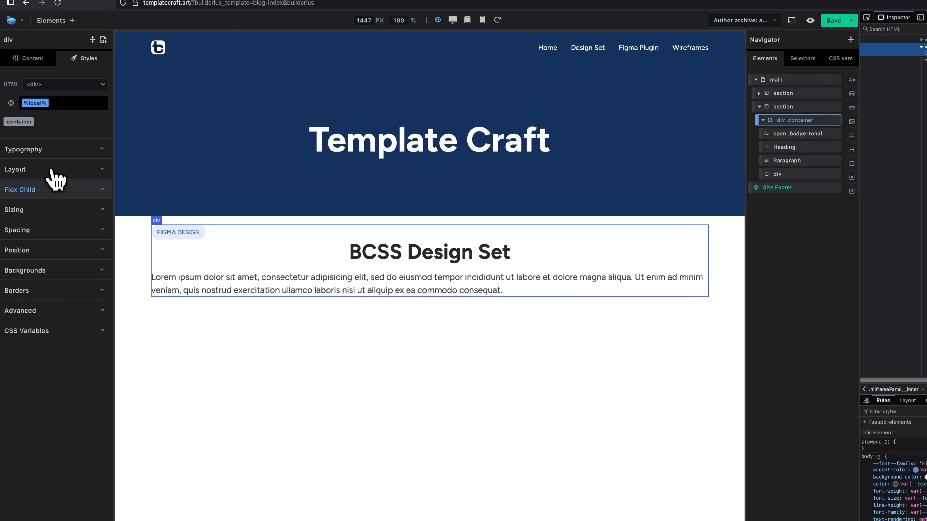
{"action": "left_click", "coordinate": [41, 172]}
{"action": "left_click", "coordinate": [25, 204]}
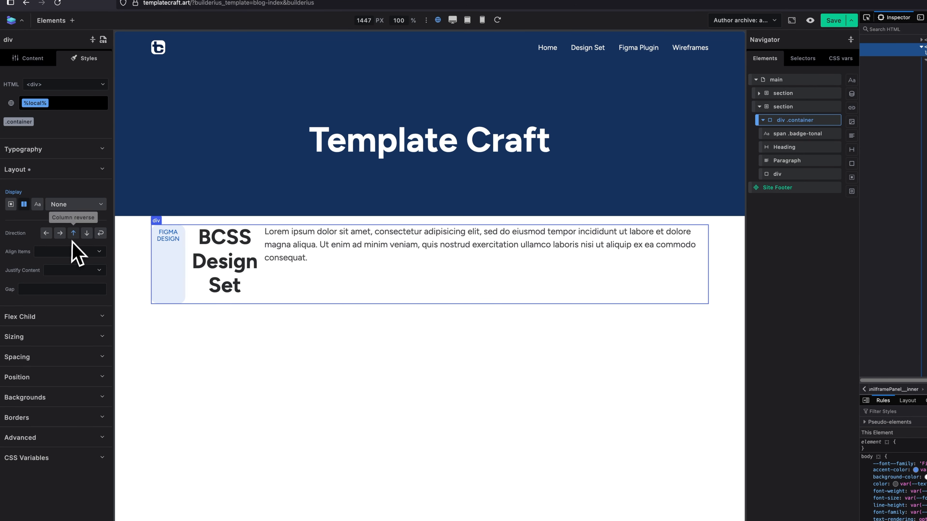
{"action": "left_click", "coordinate": [87, 234]}
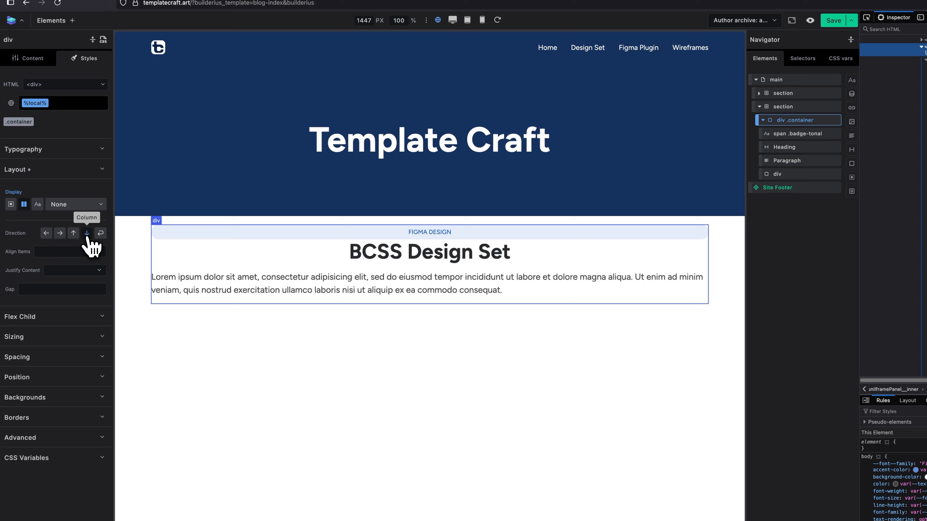
Center the badge, heading and paragraph inside the container using its justify content and align items settings.
{"action": "left_click", "coordinate": [75, 271]}
{"action": "left_click", "coordinate": [70, 308]}
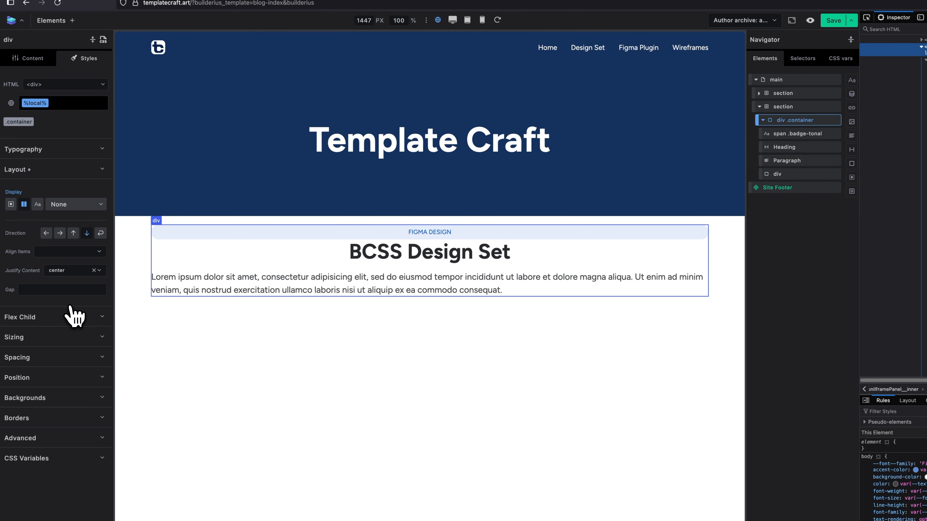
{"action": "left_click", "coordinate": [70, 252]}
{"action": "left_click", "coordinate": [66, 289]}
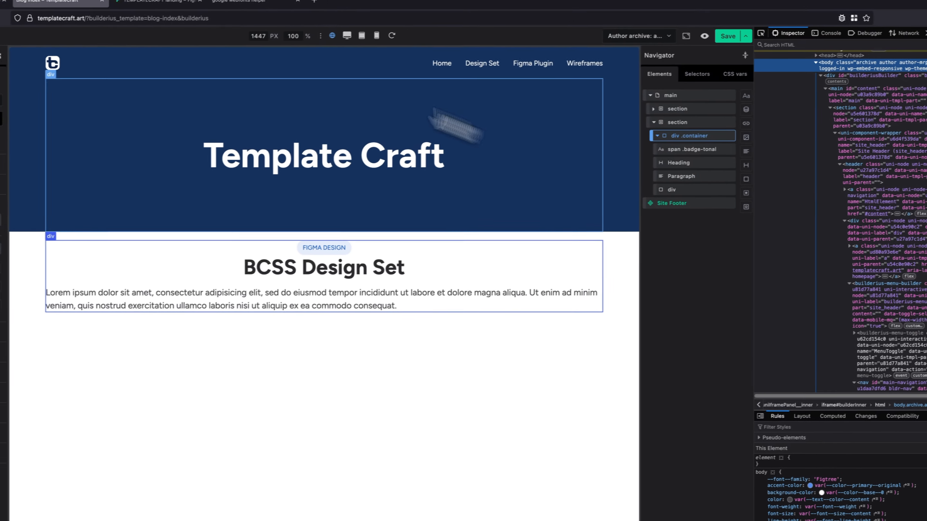
Copy the description under BCSS Design Set from the Figma design and replace the Builderius paragraph's placeholder content with it.
{"action": "left_click", "coordinate": [245, 13]}
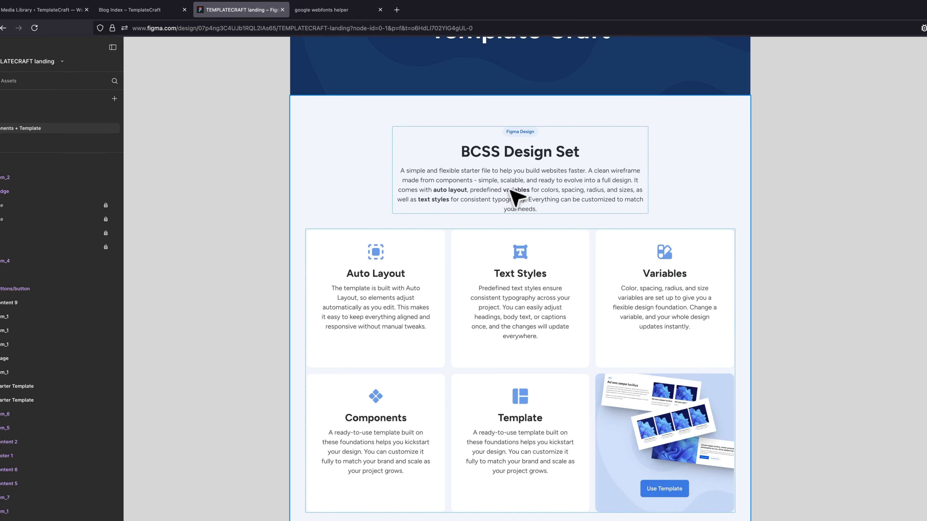
{"action": "left_click", "coordinate": [514, 197]}
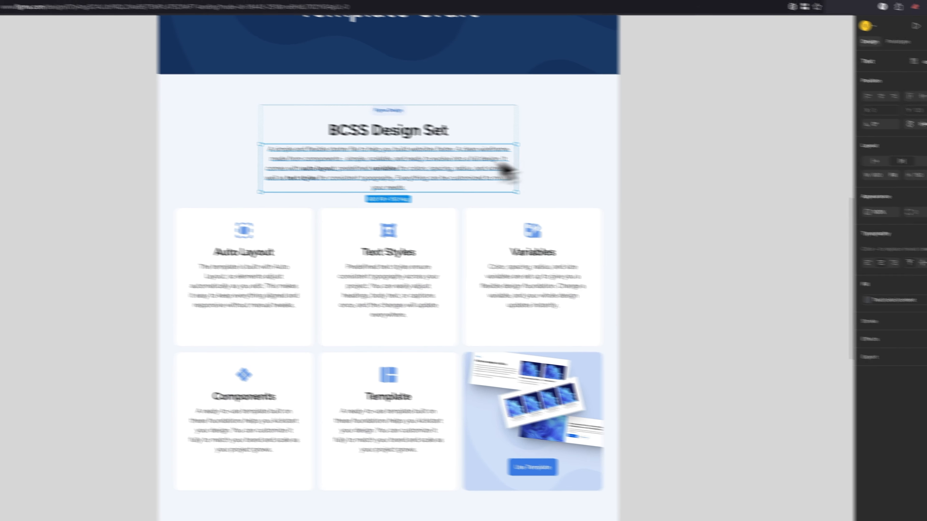
{"action": "double_click", "coordinate": [389, 166]}
{"action": "key", "text": "super+c"}
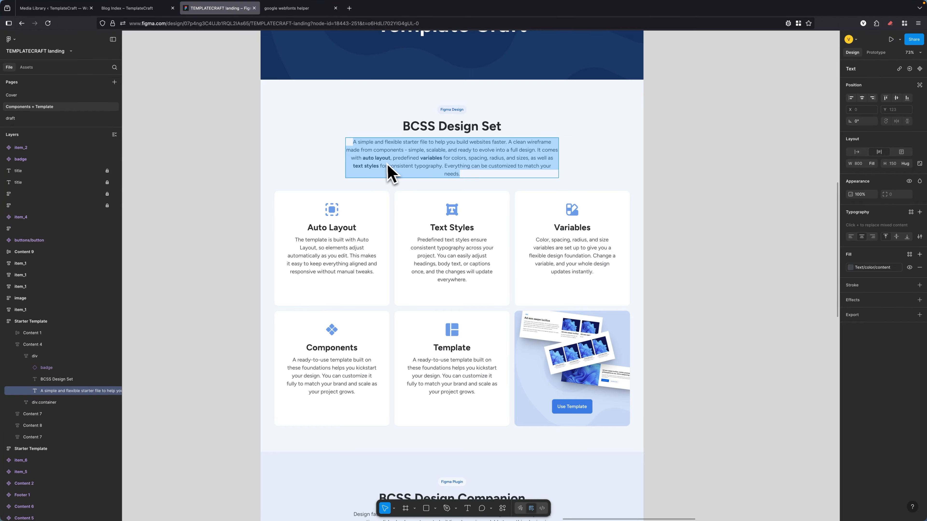
{"action": "left_click", "coordinate": [137, 8]}
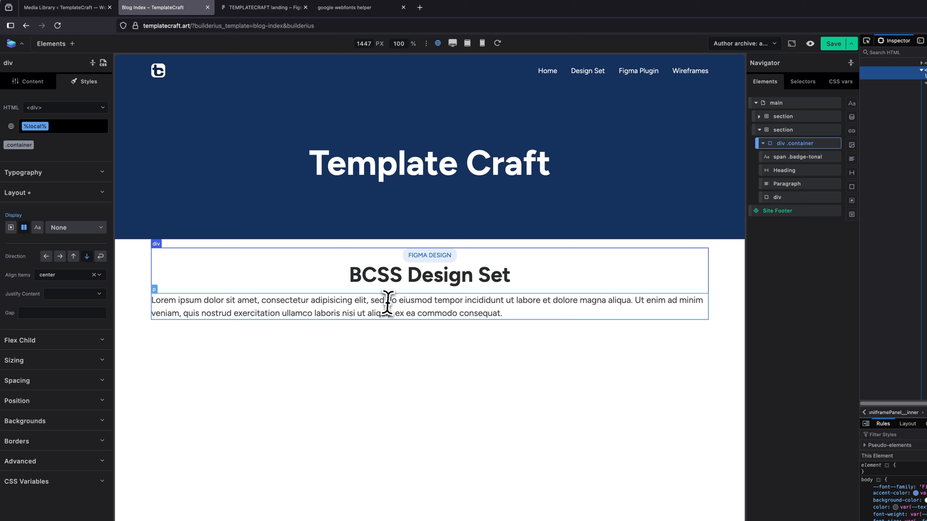
{"action": "left_click", "coordinate": [388, 303]}
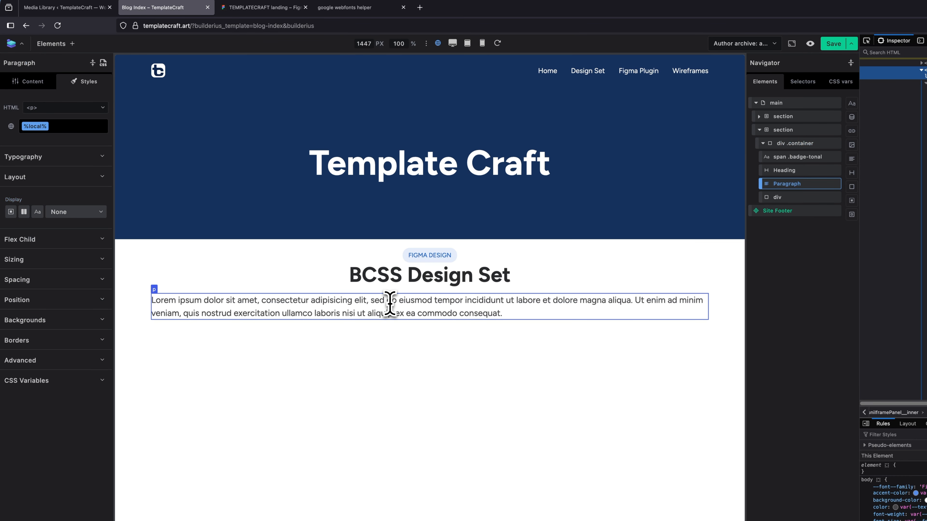
{"action": "left_click", "coordinate": [27, 81]}
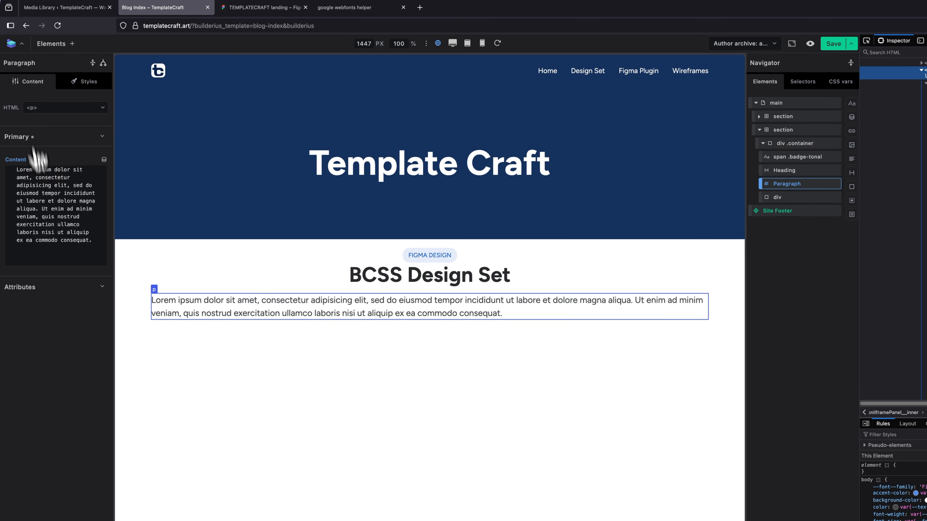
{"action": "triple_click", "coordinate": [44, 216]}
{"action": "key", "text": "super+v"}
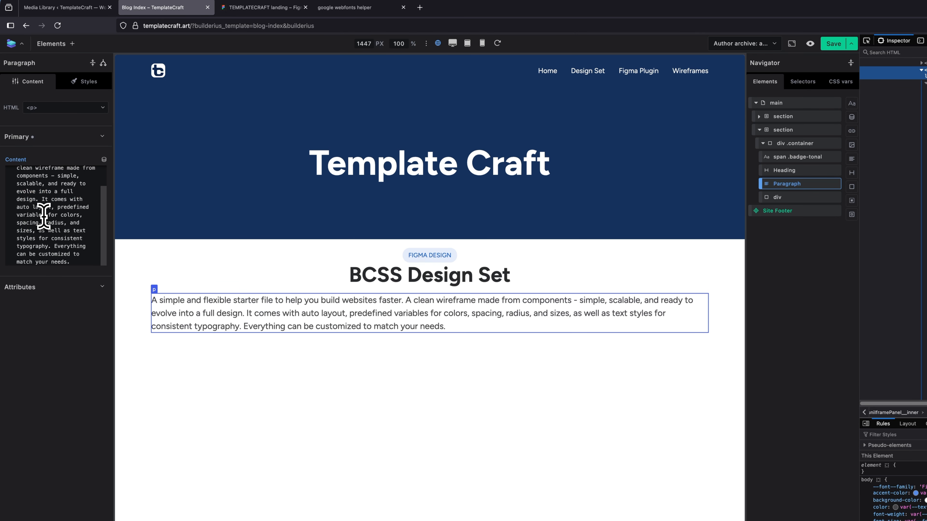
Check the bold phrases in Figma and wrap "auto layout" in <strong> tags in the Builderius paragraph's content.
{"action": "left_click", "coordinate": [261, 7]}
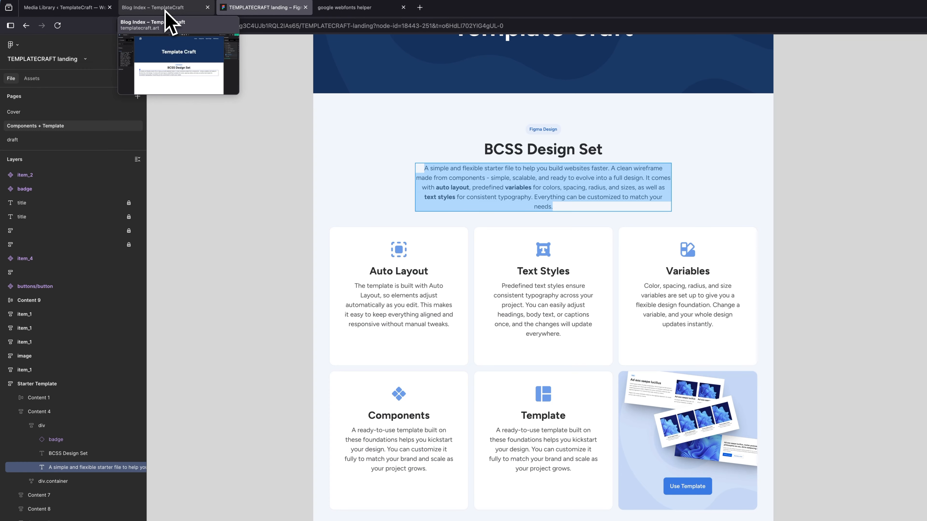
{"action": "left_click", "coordinate": [166, 8]}
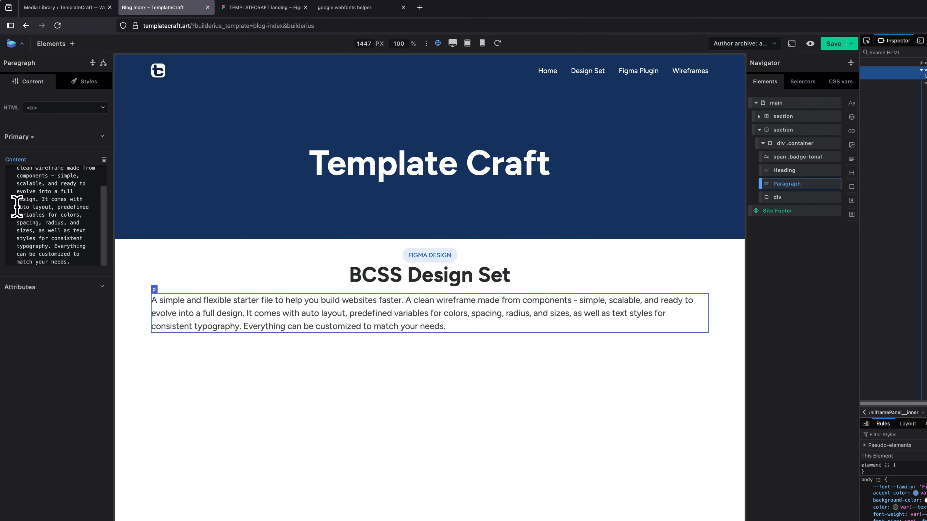
{"action": "type", "text": "<stro"}
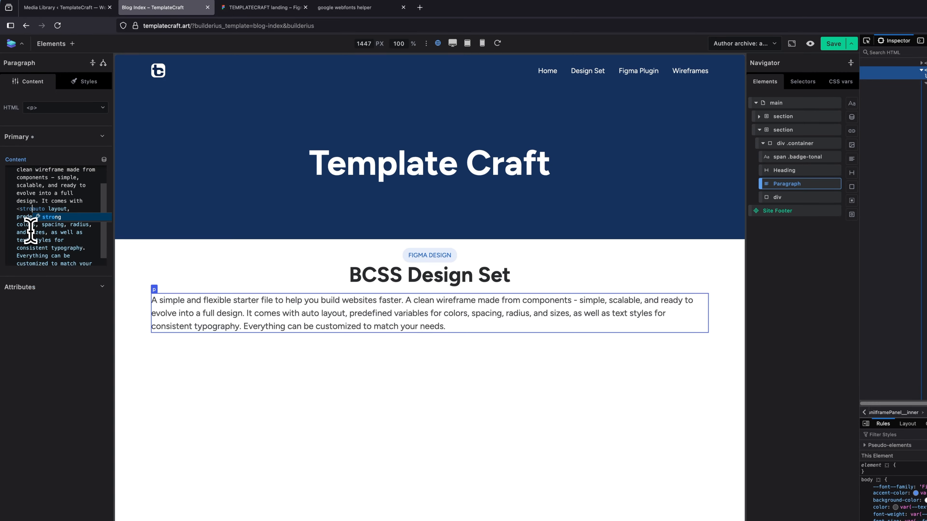
{"action": "type", "text": "ng"}
{"action": "type", "text": ">"}
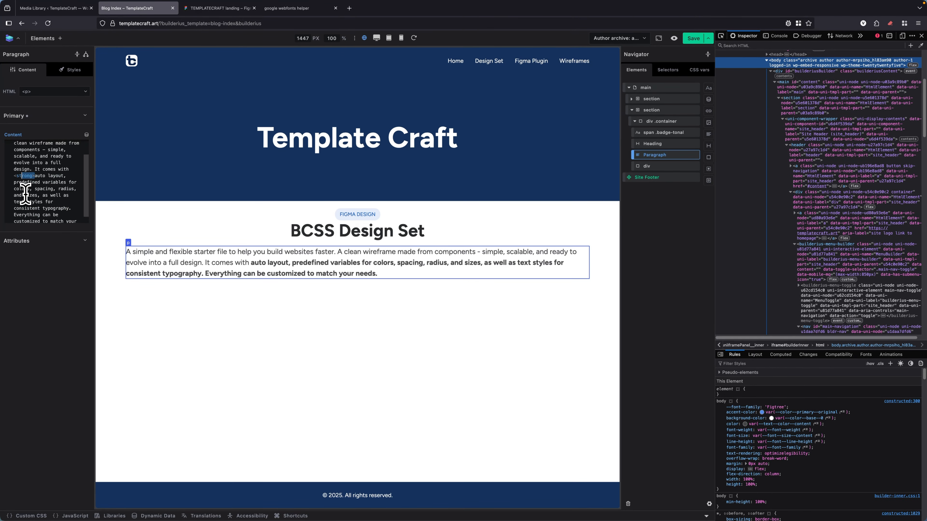
{"action": "left_click", "coordinate": [64, 176]}
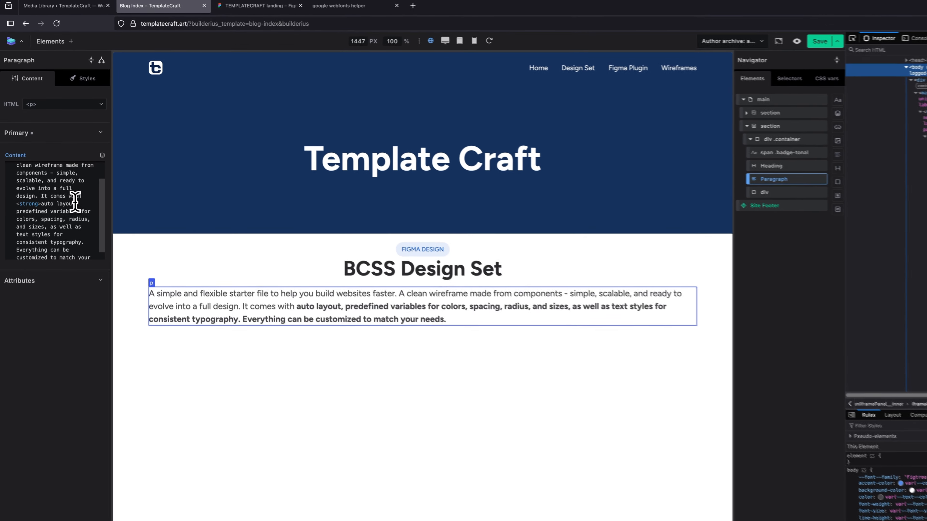
{"action": "type", "text": "<strong>"}
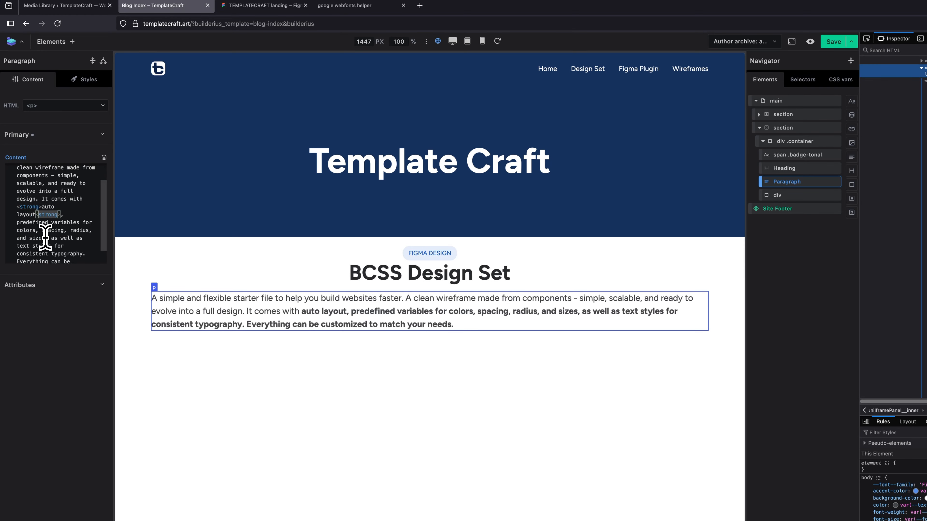
{"action": "type", "text": "/"}
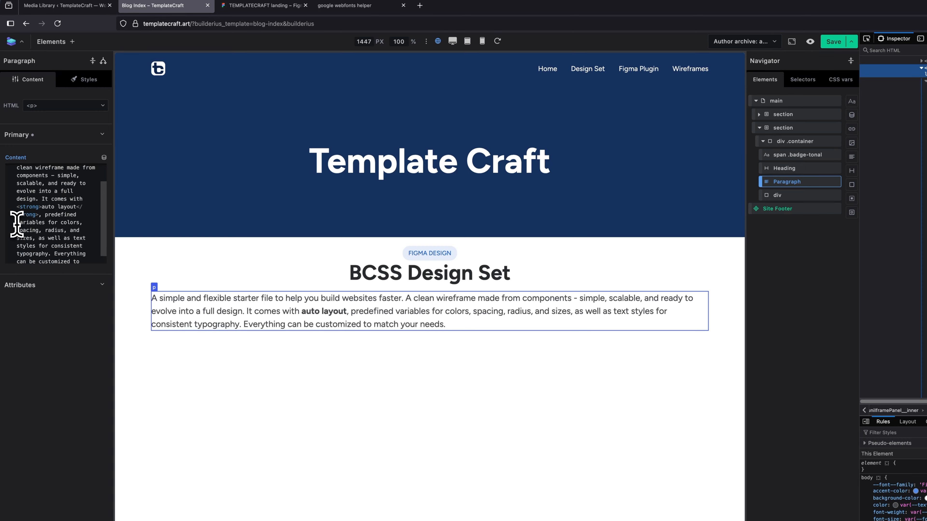
Wrap the word "variables" in the paragraph's content in <strong> tags.
{"action": "type", "text": "<strong>"}
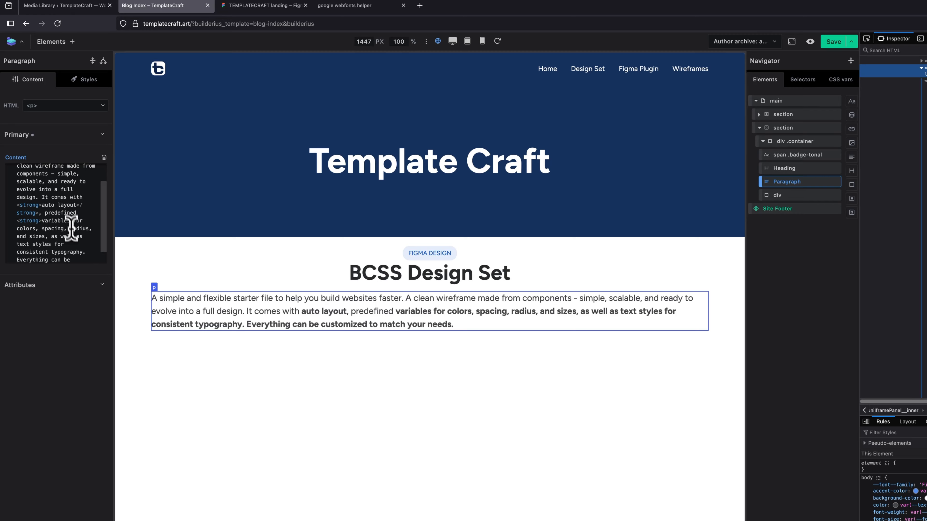
{"action": "left_click", "coordinate": [72, 220]}
{"action": "type", "text": "<strong>"}
{"action": "type", "text": "/"}
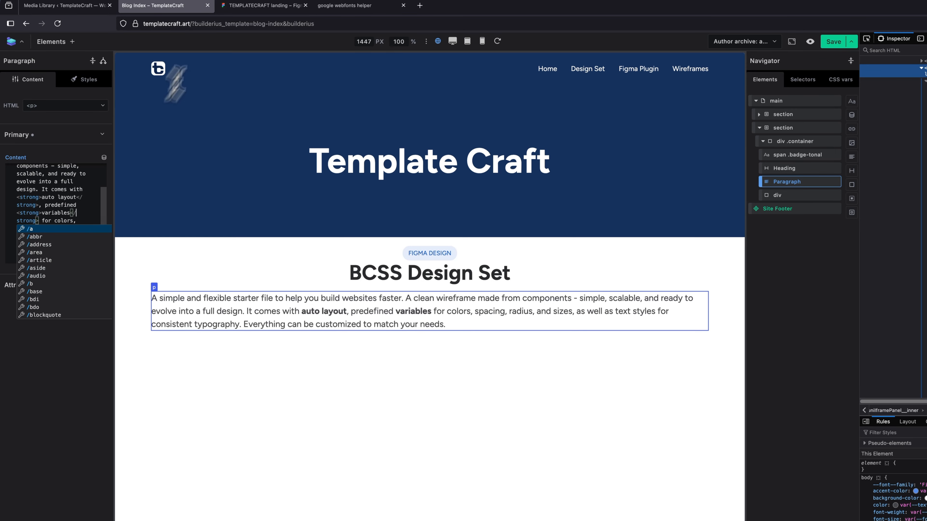
Check the Figma text again and wrap "text styles" in <strong> tags in the Builderius paragraph's content.
{"action": "left_click", "coordinate": [252, 5]}
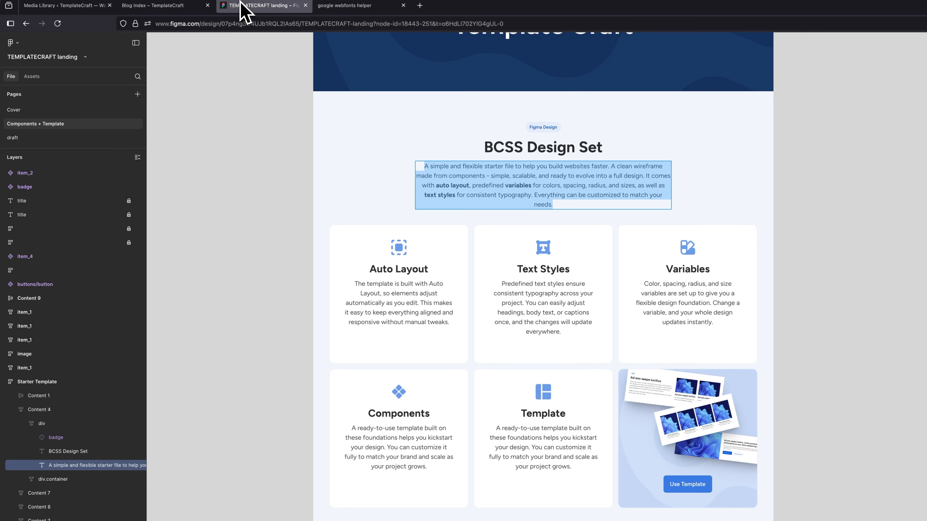
{"action": "left_click", "coordinate": [189, 6]}
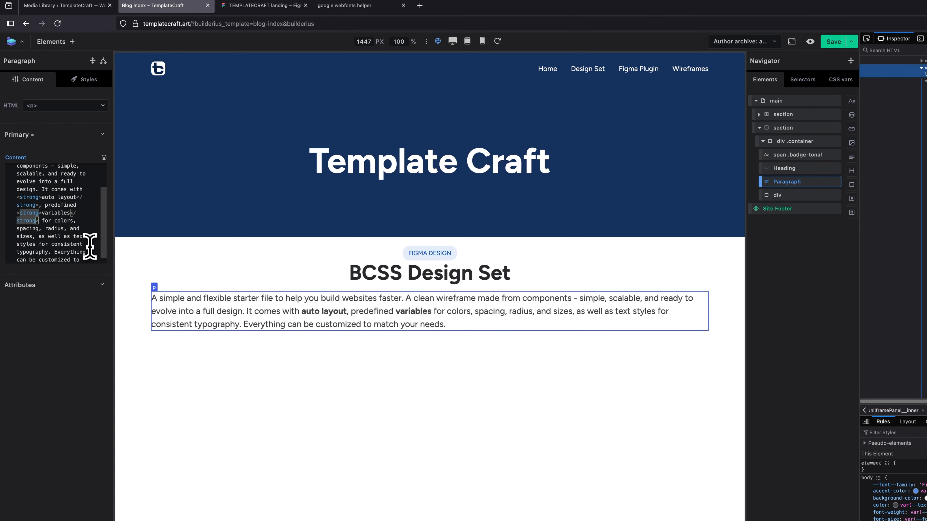
{"action": "left_click", "coordinate": [72, 237]}
{"action": "type", "text": "<strong>text styles for"}
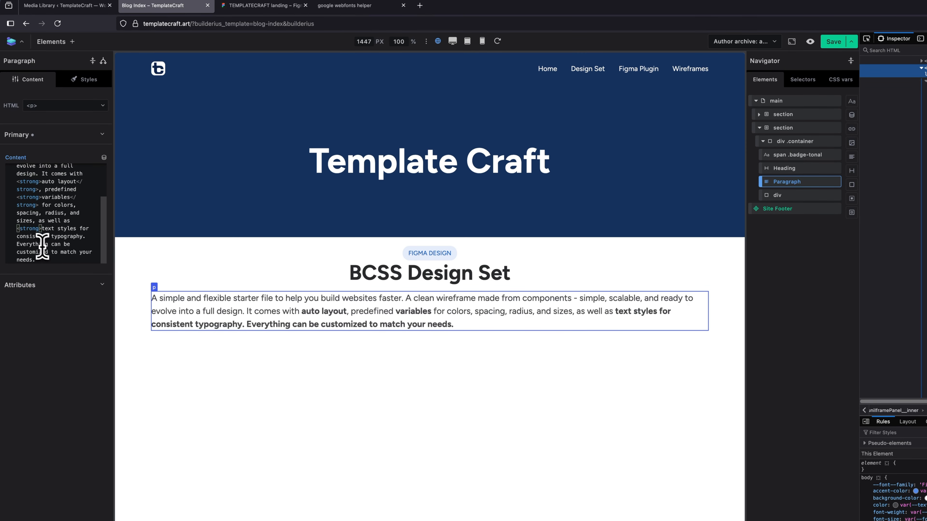
{"action": "left_click", "coordinate": [76, 228]}
{"action": "type", "text": "<strong>"}
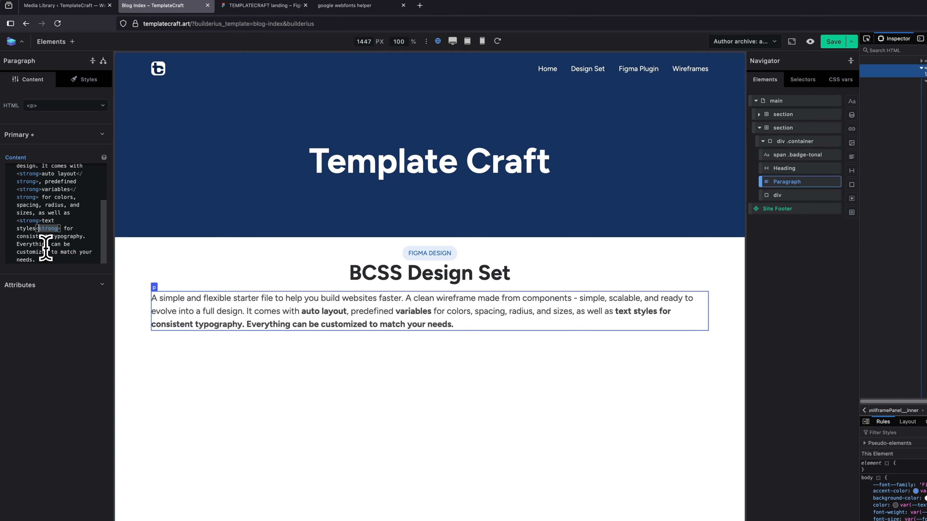
{"action": "type", "text": "/"}
{"action": "left_click", "coordinate": [80, 211]}
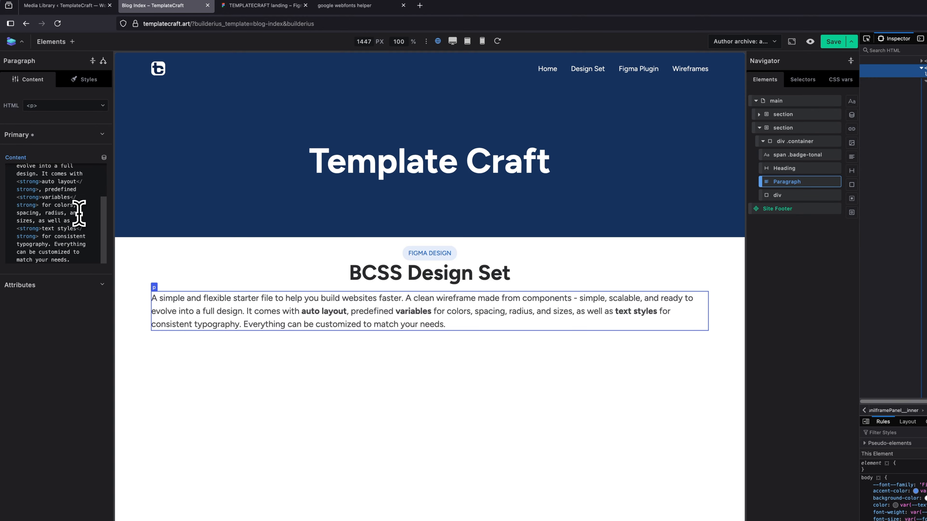
Compare the paragraph's alignment with the Figma design and center-align its text in the Builderius typography styles.
{"action": "left_click", "coordinate": [85, 79]}
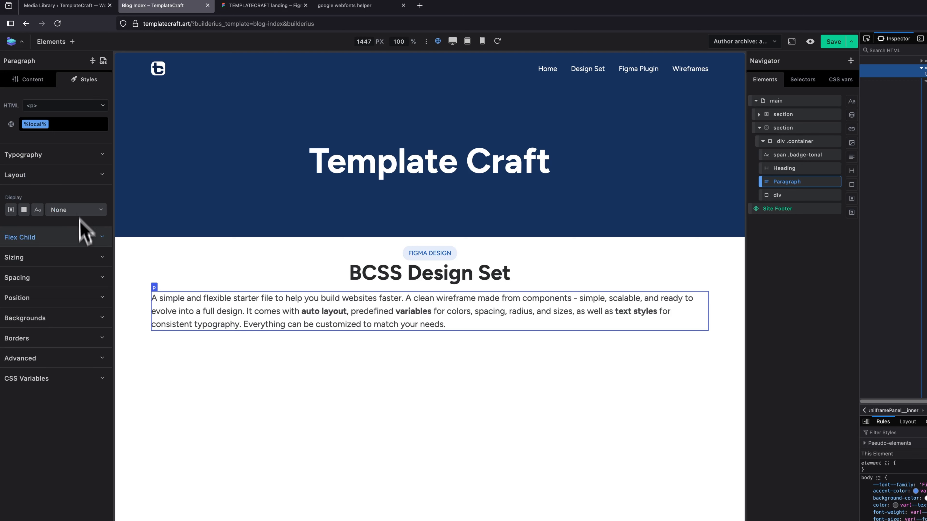
{"action": "left_click", "coordinate": [270, 6]}
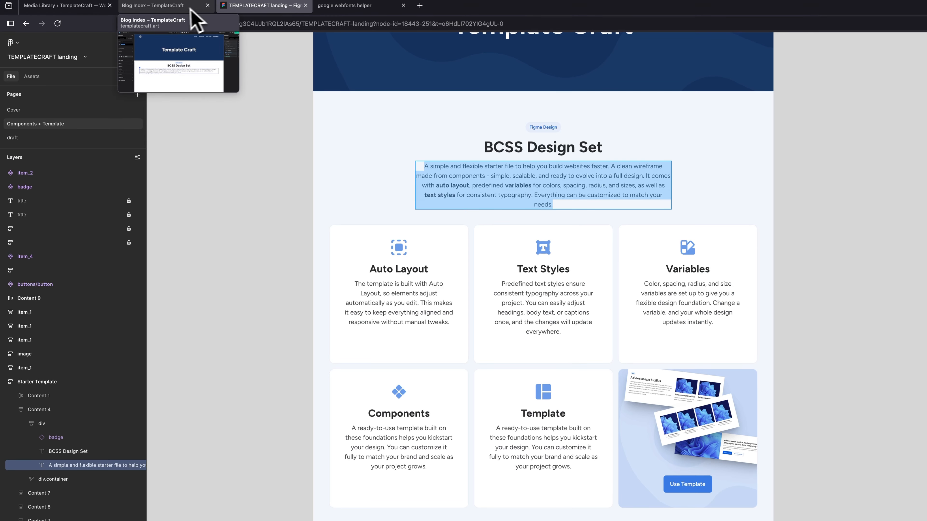
{"action": "left_click", "coordinate": [179, 11]}
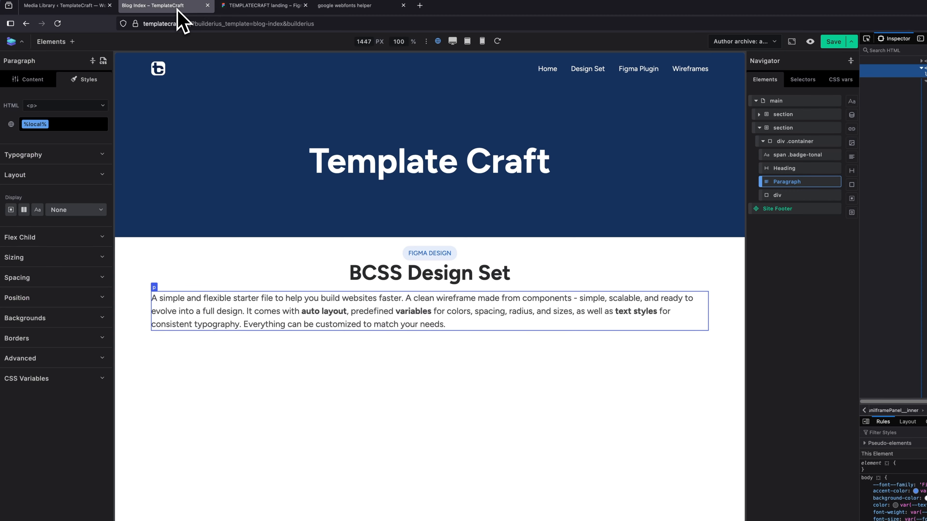
{"action": "left_click", "coordinate": [62, 161]}
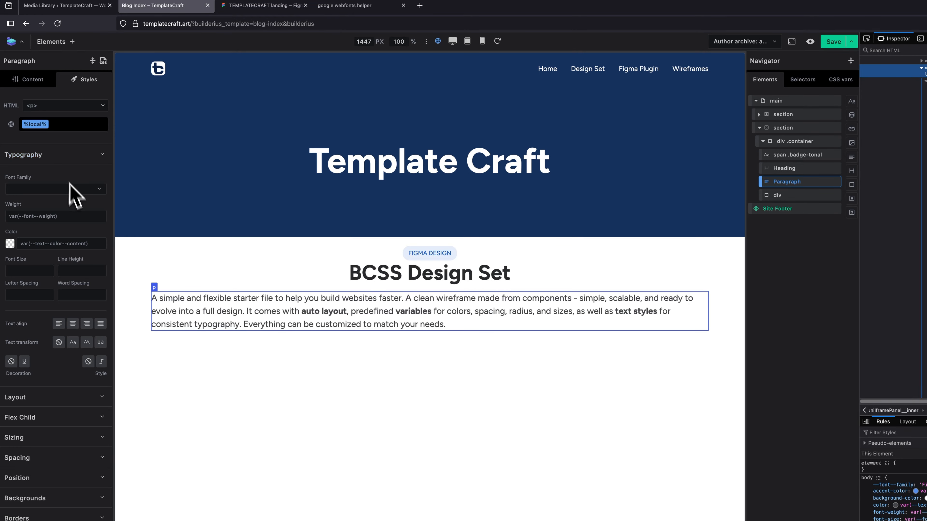
{"action": "left_click", "coordinate": [73, 324]}
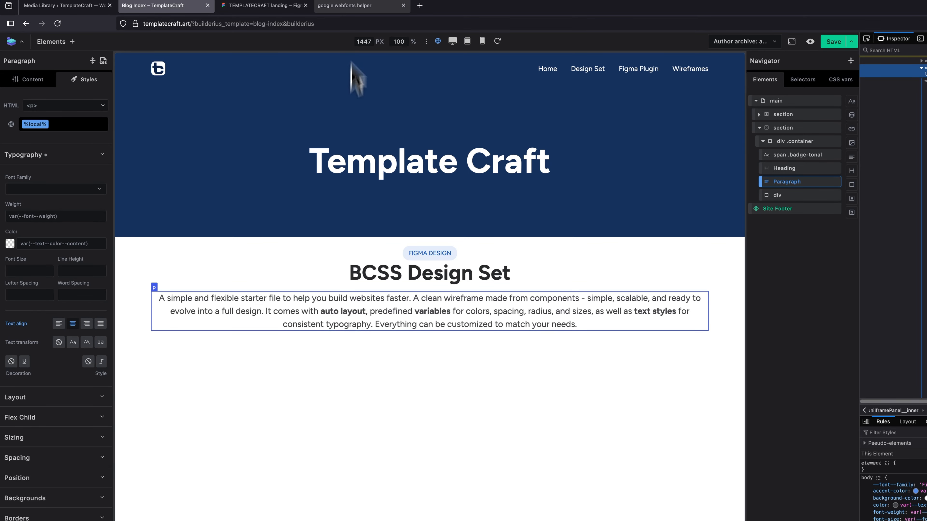
Look up the description's width in Figma and set the Builderius paragraph's max width to 800px.
{"action": "left_click", "coordinate": [271, 6]}
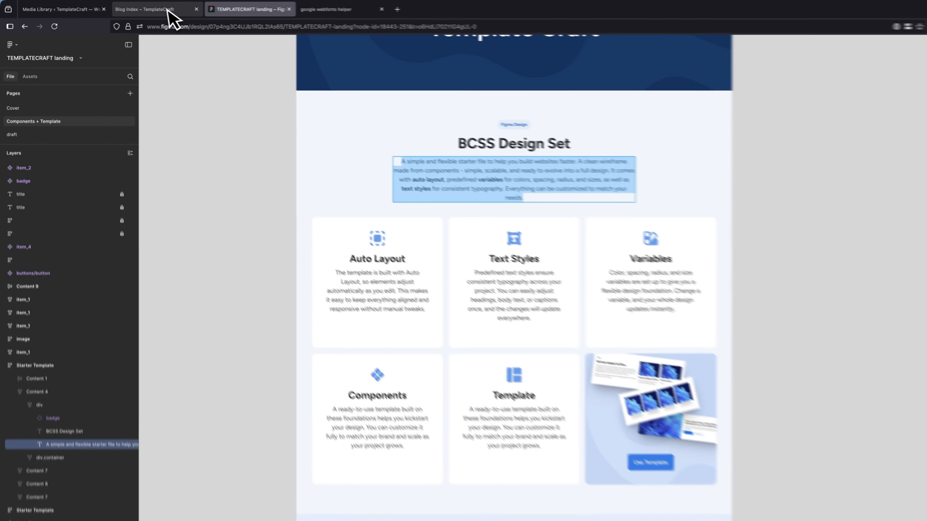
{"action": "left_click", "coordinate": [144, 8]}
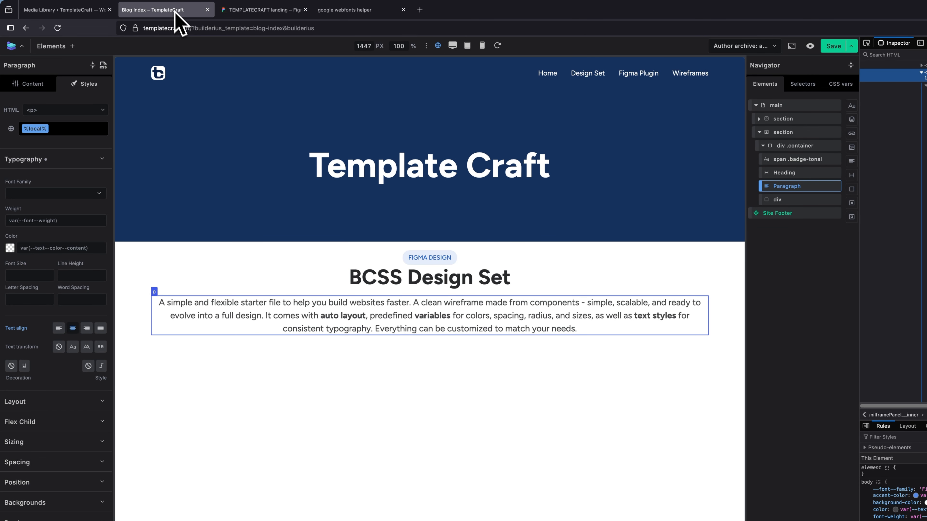
{"action": "left_click", "coordinate": [65, 160]}
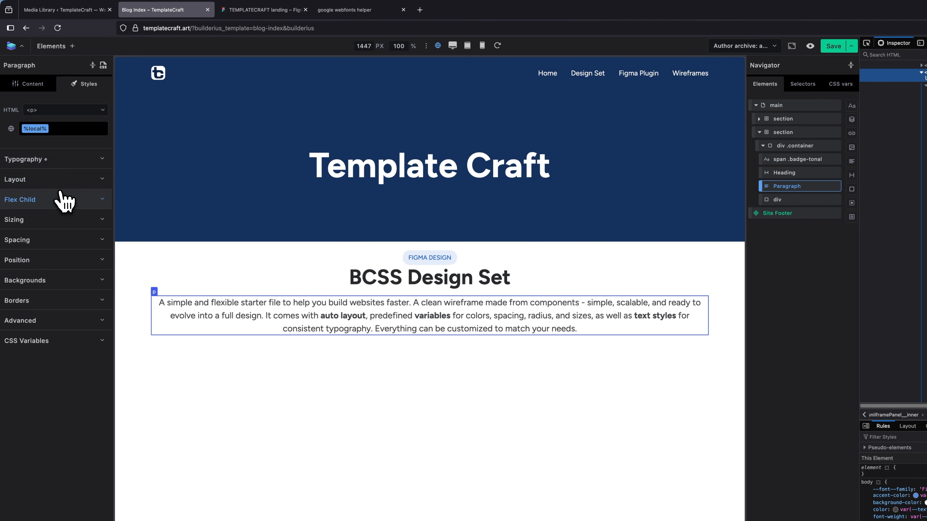
{"action": "left_click", "coordinate": [46, 223]}
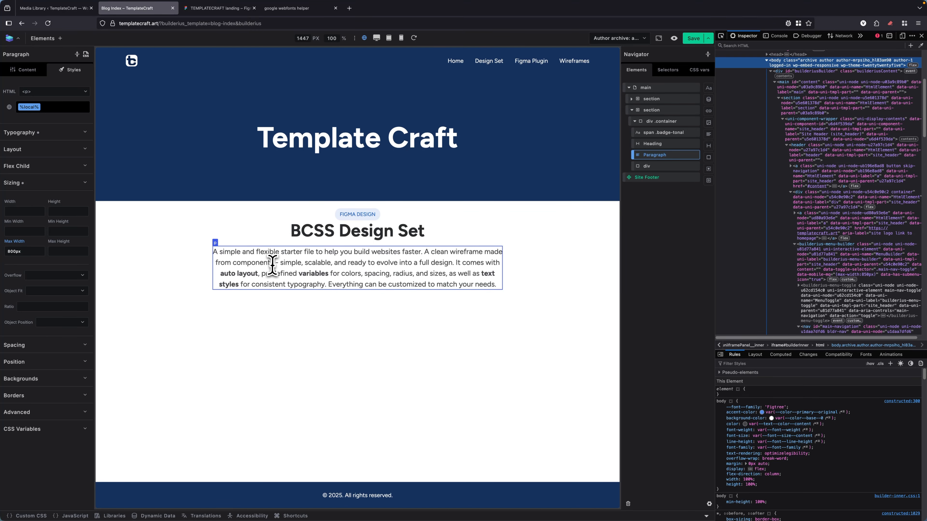
Compare the paragraph's width and line wrapping in Builderius with the description text in Figma.
{"action": "left_click", "coordinate": [219, 9]}
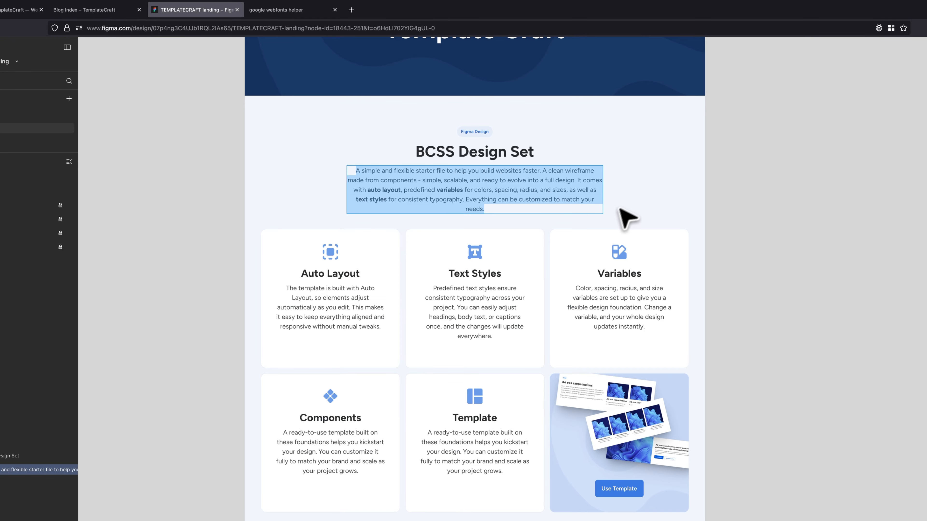
{"action": "key", "text": "Escape"}
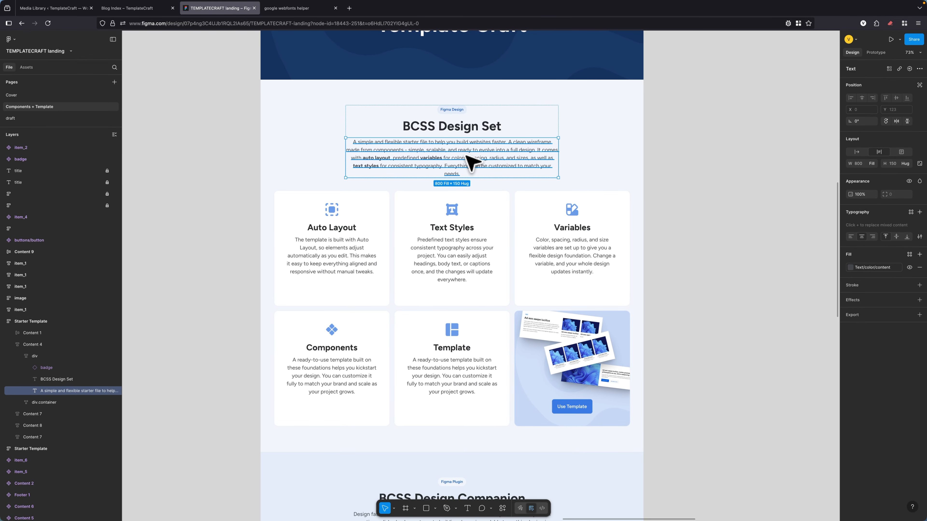
{"action": "left_click", "coordinate": [146, 7]}
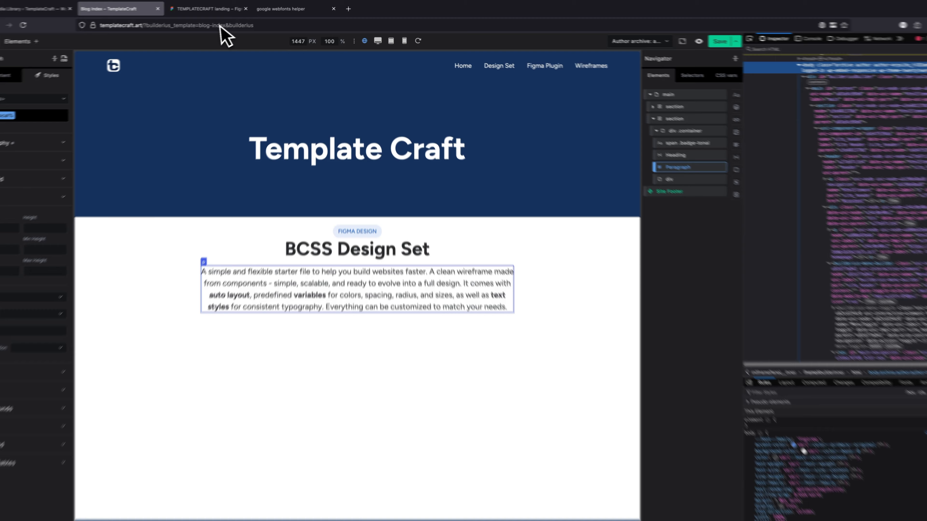
Look up the BCSS Design Set section's vertical gap variable in Figma and set the Builderius container's gap to --spacing--5xl.
{"action": "left_click", "coordinate": [219, 8]}
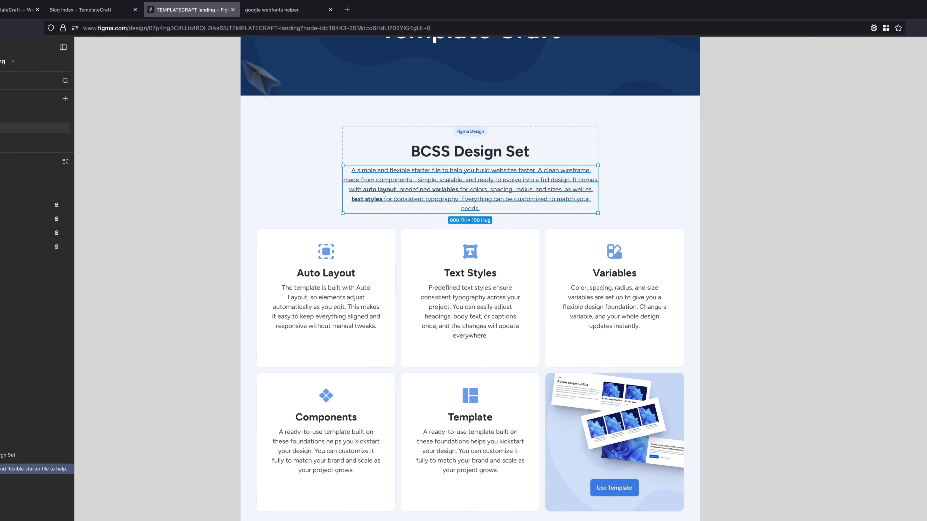
{"action": "left_click", "coordinate": [621, 119]}
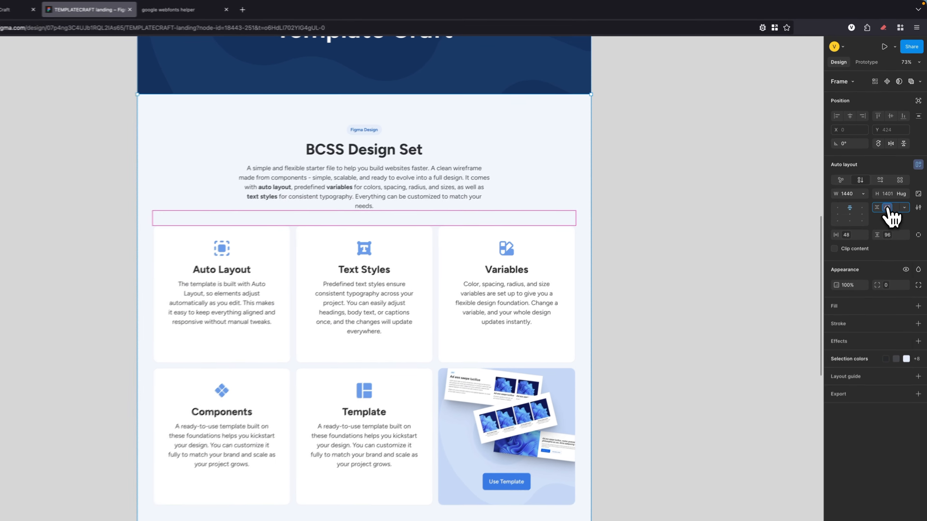
{"action": "left_click", "coordinate": [894, 176]}
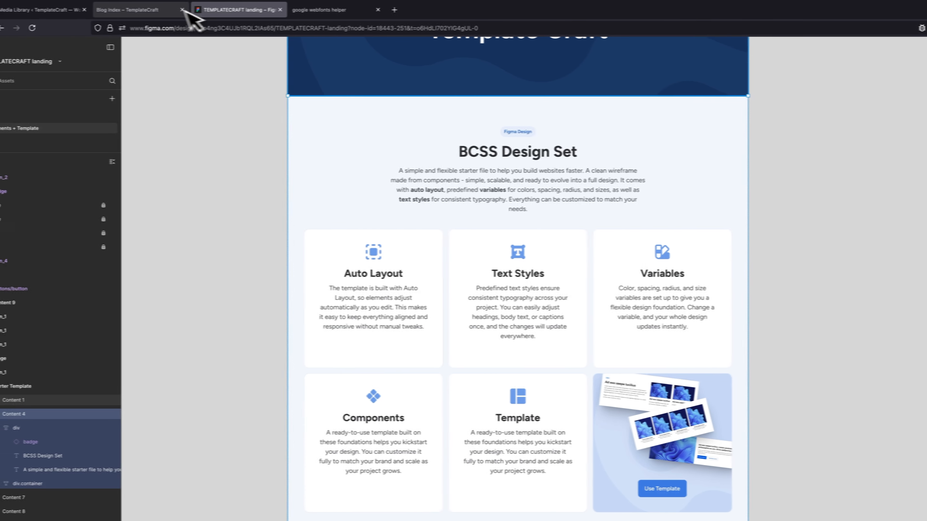
{"action": "left_click", "coordinate": [1, 11]}
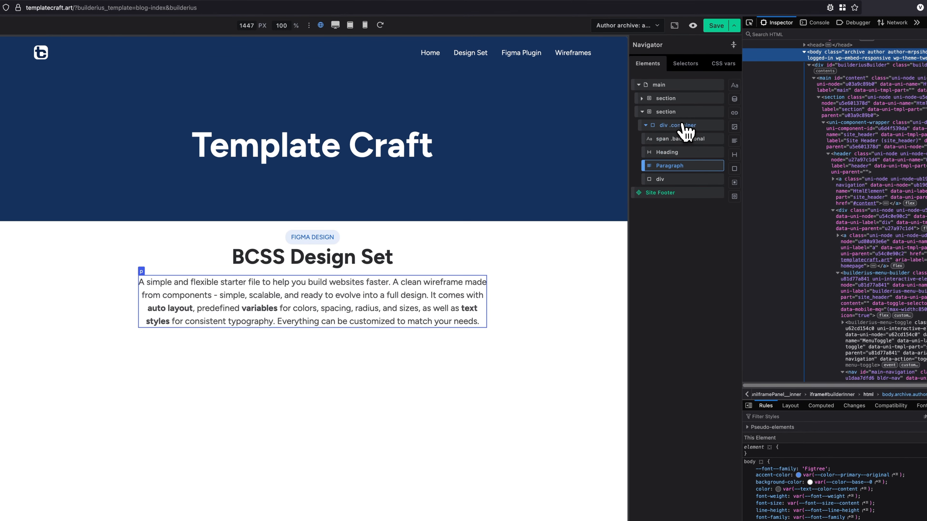
{"action": "left_click", "coordinate": [784, 146]}
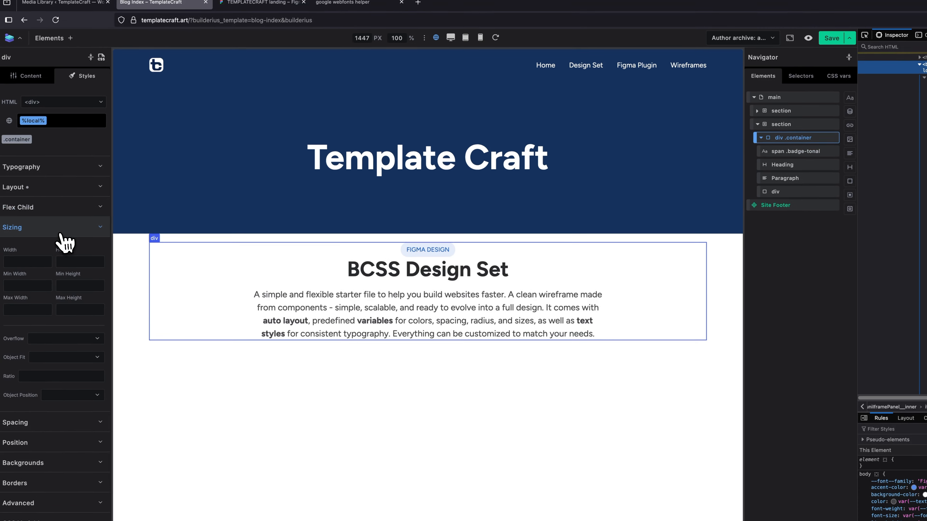
{"action": "left_click", "coordinate": [60, 230]}
{"action": "left_click", "coordinate": [61, 191]}
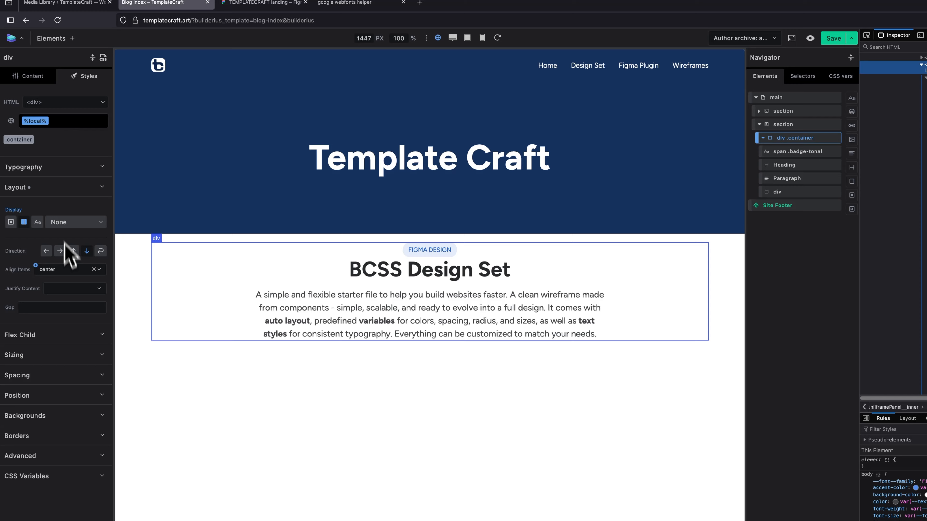
{"action": "left_click", "coordinate": [52, 308]}
{"action": "type", "text": "5xl"}
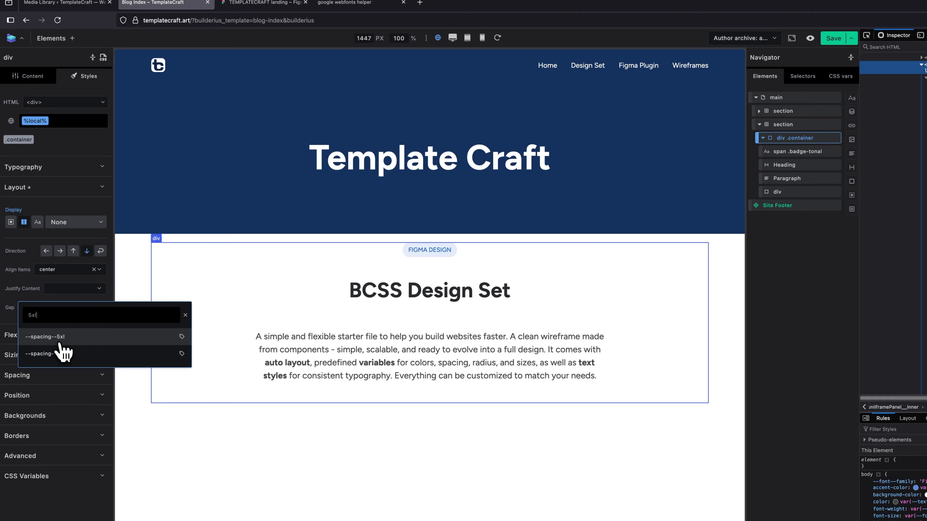
{"action": "left_click", "coordinate": [58, 343]}
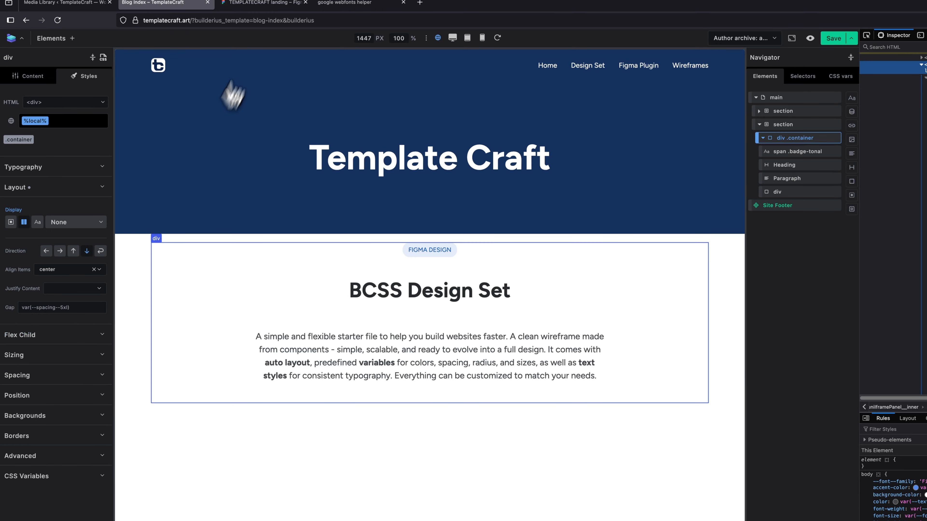
Check the section's layer grouping in Figma and nest the badge, heading and paragraph, in that order, in the Builderius container's inner div.
{"action": "left_click", "coordinate": [268, 3]}
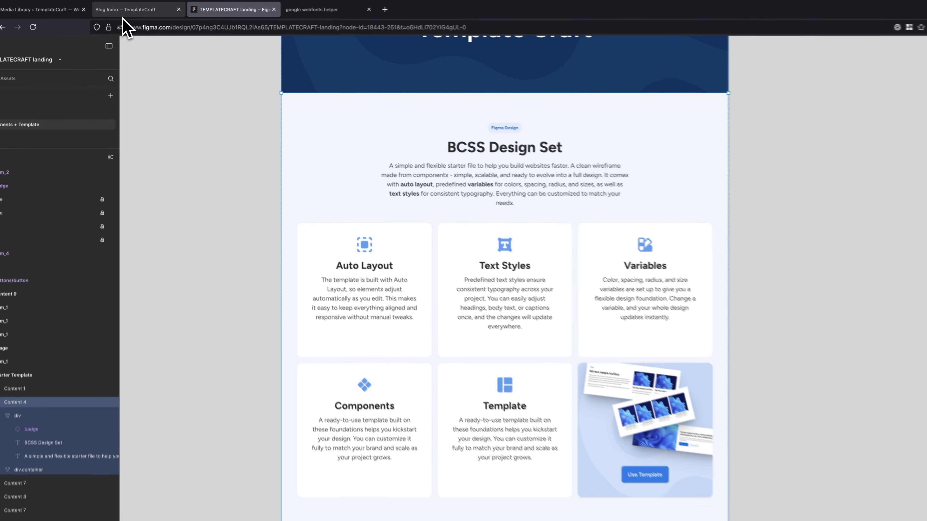
{"action": "left_click", "coordinate": [122, 8]}
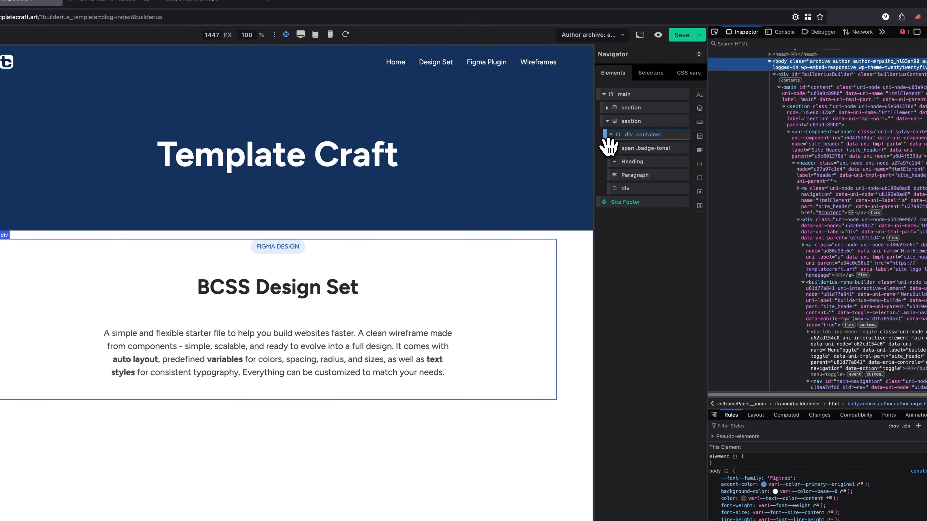
{"action": "left_click_drag", "start_coordinate": [609, 148], "coordinate": [630, 182]}
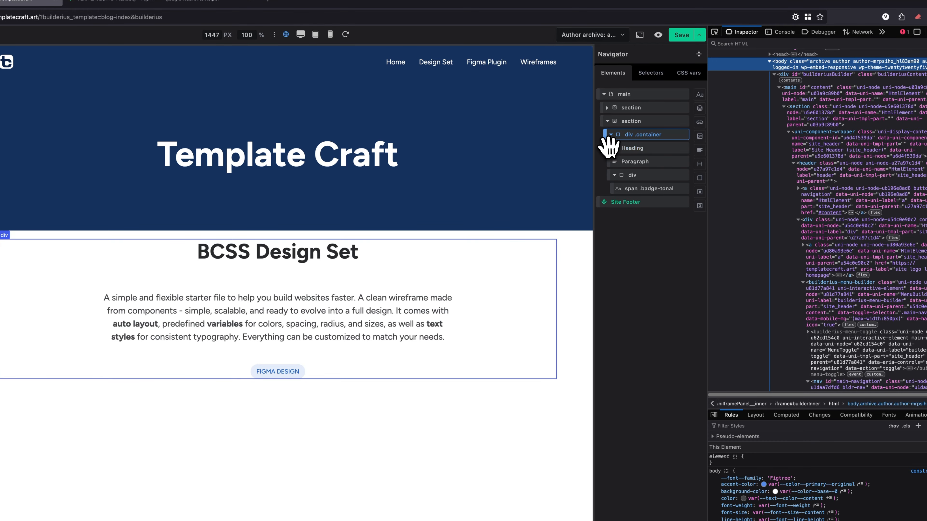
{"action": "left_click_drag", "start_coordinate": [609, 147], "coordinate": [622, 168]}
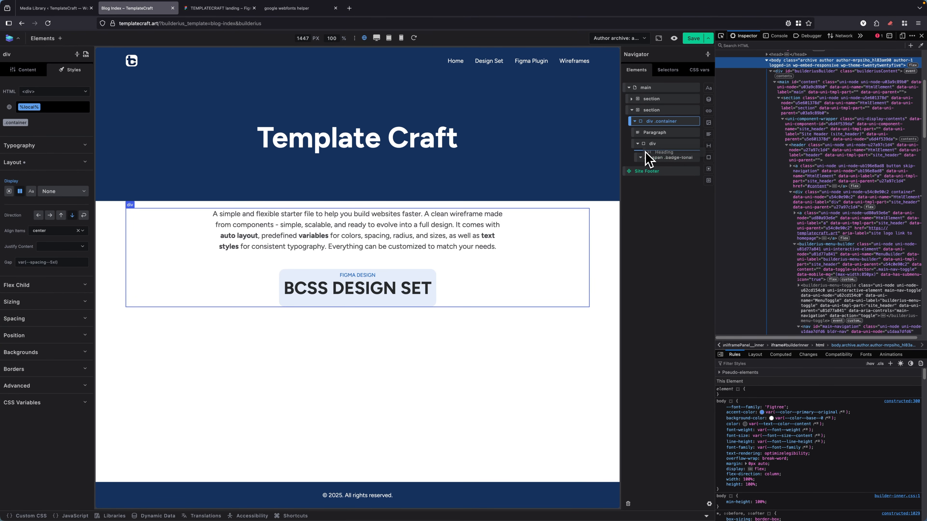
{"action": "left_click_drag", "start_coordinate": [645, 157], "coordinate": [606, 194]}
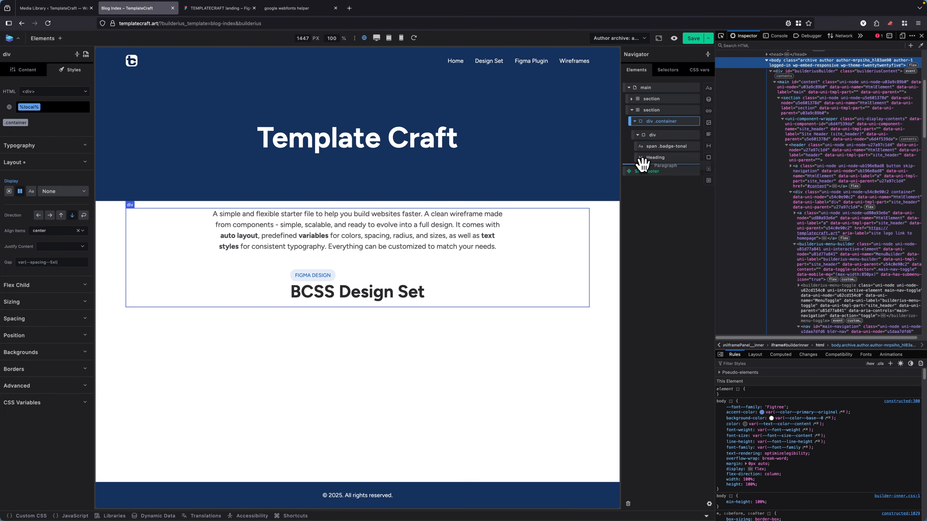
{"action": "mouse_move", "coordinate": [639, 163]}
{"action": "left_mouse_down"}
{"action": "mouse_move", "coordinate": [635, 149]}
{"action": "mouse_move", "coordinate": [632, 159]}
{"action": "left_mouse_up"}
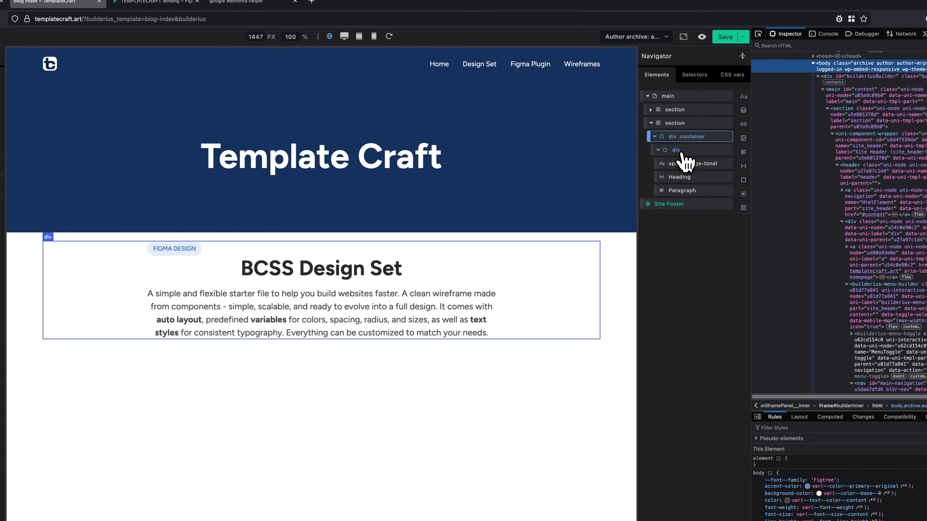
Set the inner div to a flex column with items aligned to center and leave Justify Content empty.
{"action": "left_click", "coordinate": [681, 153]}
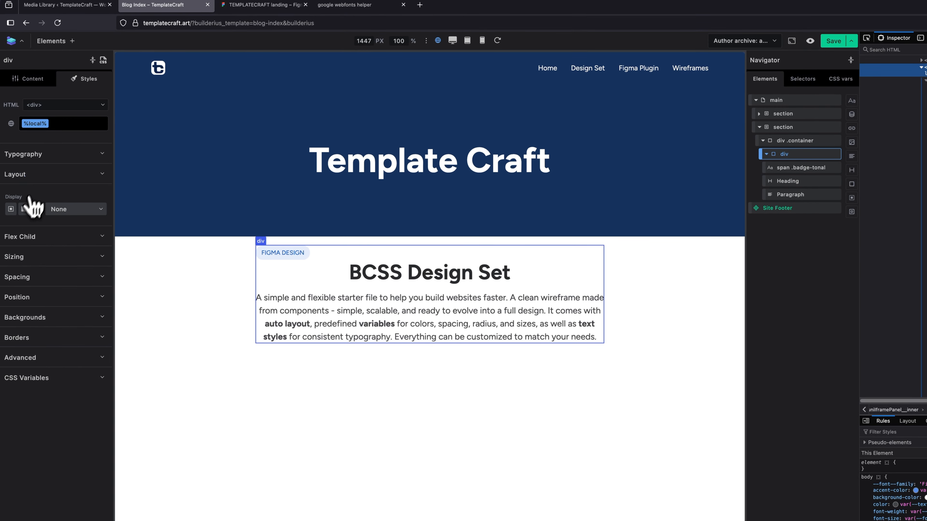
{"action": "left_click", "coordinate": [24, 209]}
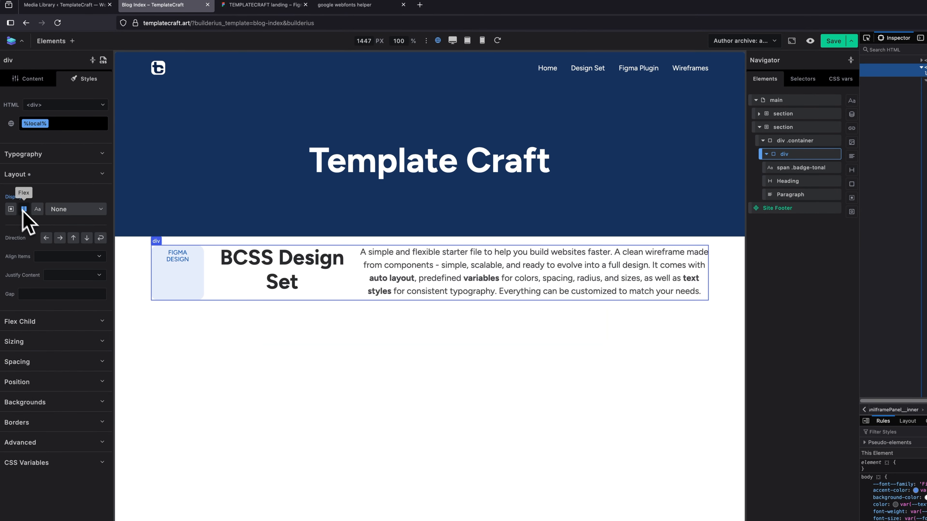
{"action": "left_click", "coordinate": [86, 238]}
{"action": "left_click", "coordinate": [87, 276]}
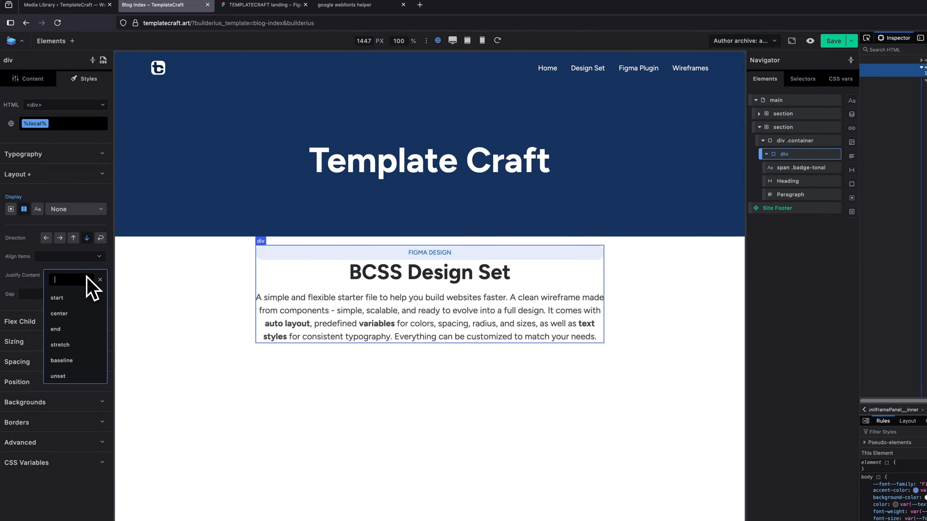
{"action": "left_click", "coordinate": [71, 314]}
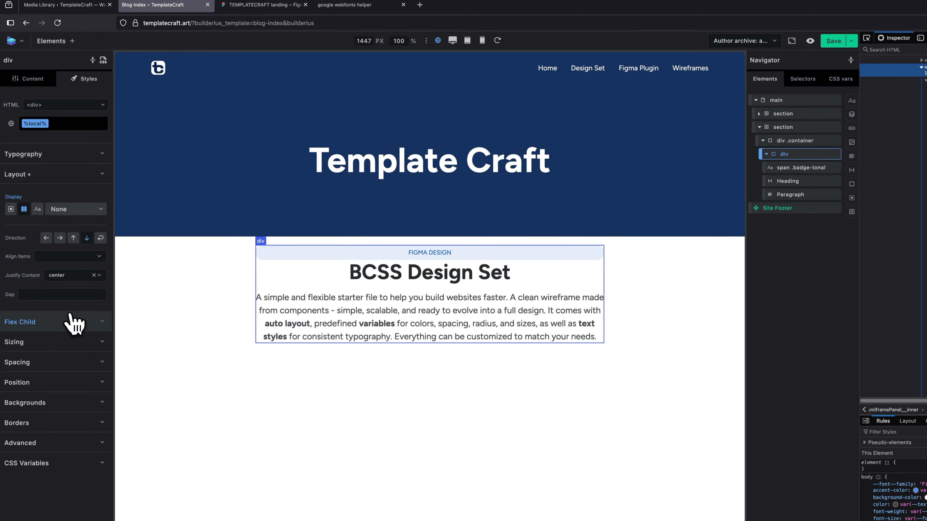
{"action": "left_click", "coordinate": [98, 257]}
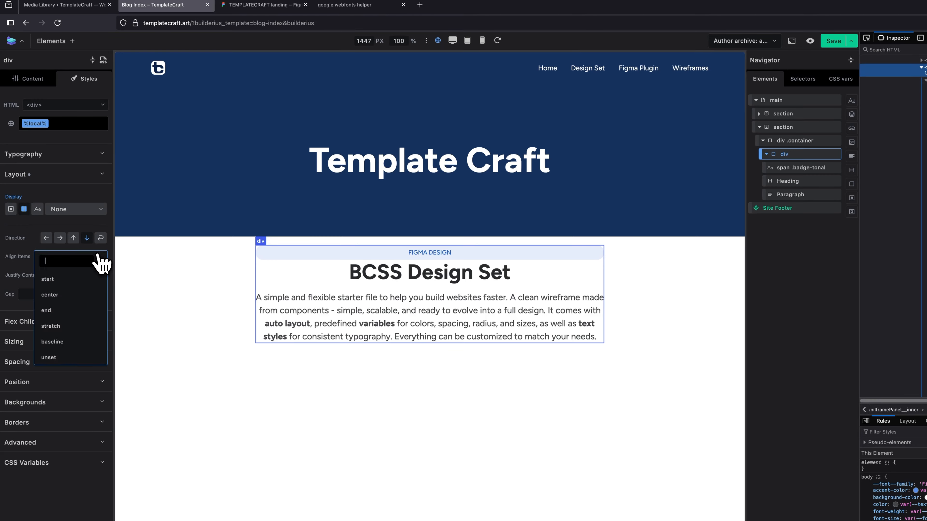
{"action": "left_click", "coordinate": [63, 295]}
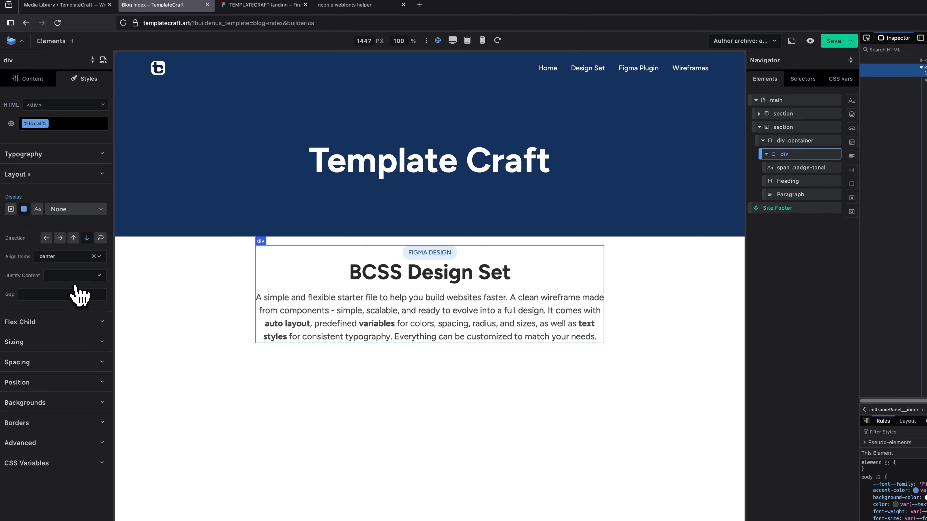
Look up the heading group's gap variable in Figma and set the inner div's gap in Builderius to the lg spacing variable.
{"action": "left_click", "coordinate": [277, 5]}
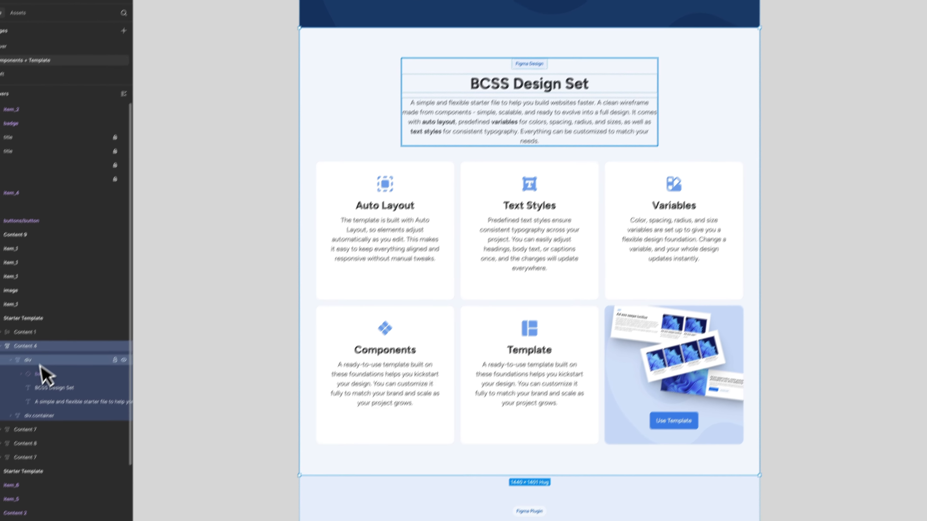
{"action": "left_click", "coordinate": [39, 411]}
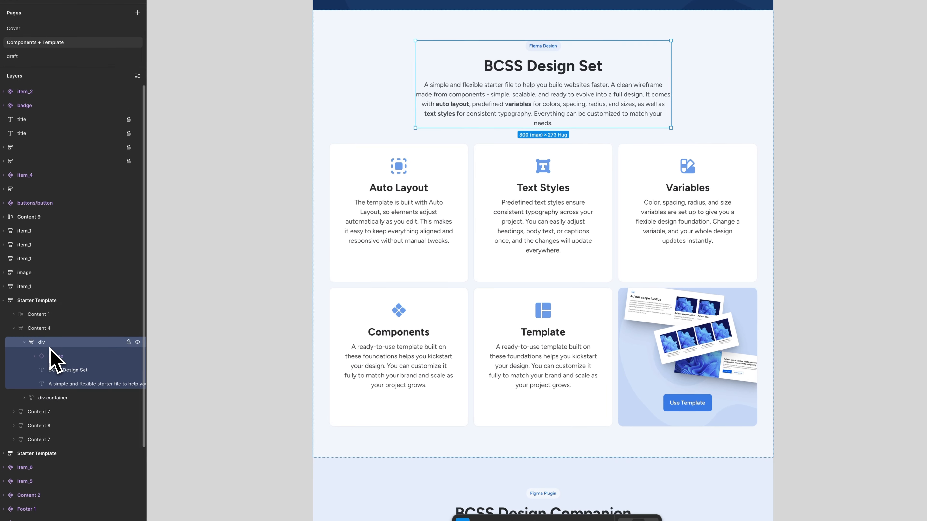
{"action": "left_click", "coordinate": [887, 178]}
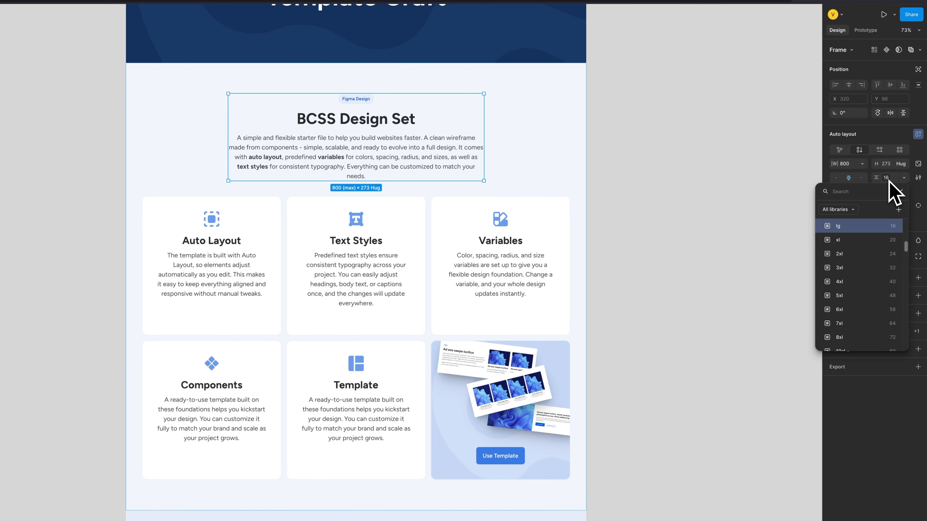
{"action": "left_click", "coordinate": [889, 182]}
{"action": "left_click", "coordinate": [891, 182]}
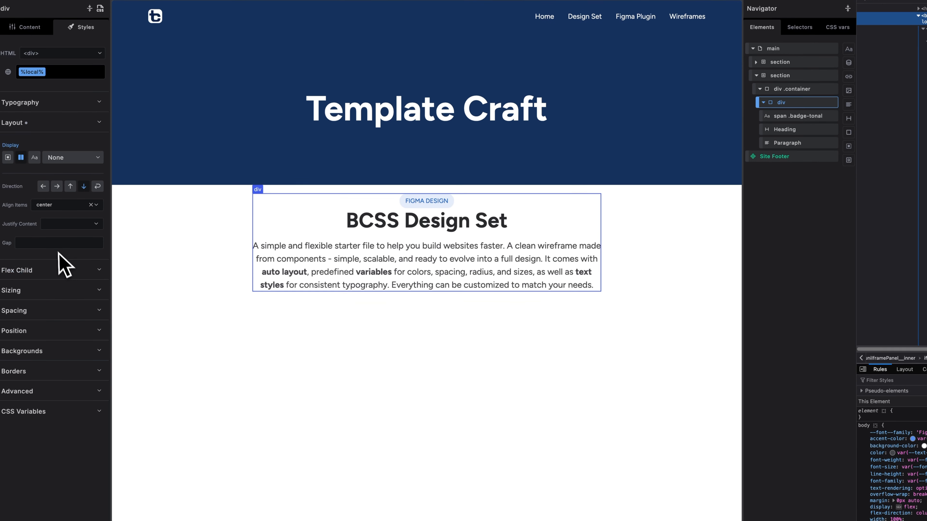
{"action": "left_click", "coordinate": [55, 246]}
{"action": "right_click", "coordinate": [55, 245]}
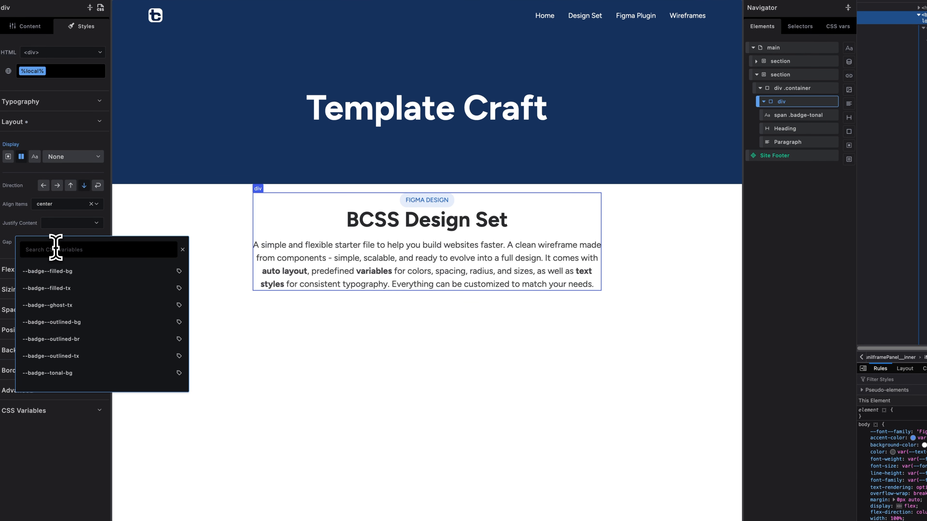
{"action": "type", "text": "lg"}
{"action": "left_click", "coordinate": [60, 291]}
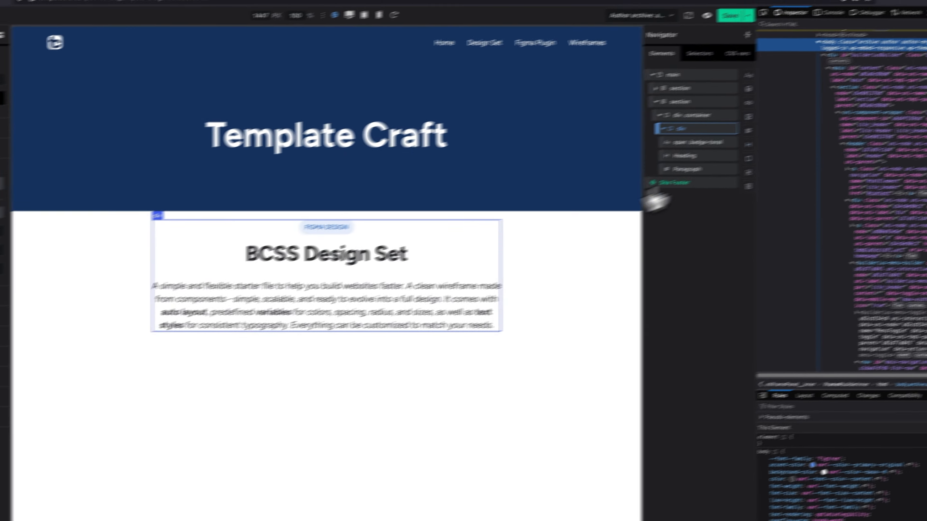
Add a second div inside the section's container, below the heading group, and remove its container class.
{"action": "left_click", "coordinate": [763, 101]}
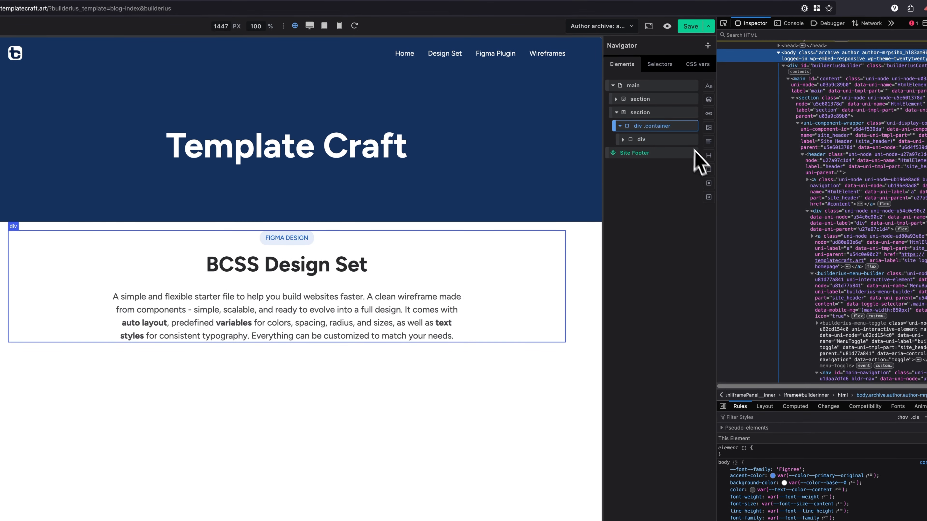
{"action": "left_click", "coordinate": [709, 183]}
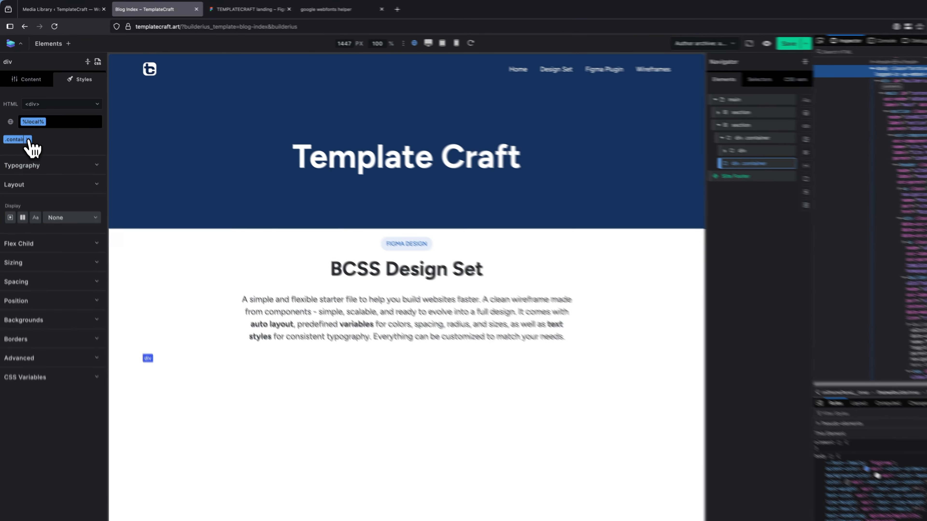
{"action": "left_click", "coordinate": [25, 122]}
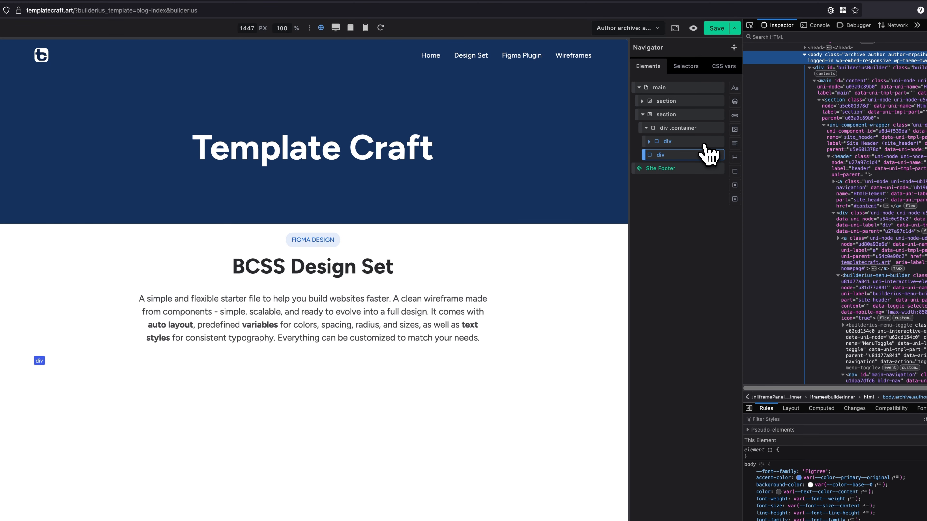
Select the BCSS Design Set section in Builderius and look up the matching section's vertical padding variable in Figma.
{"action": "left_click", "coordinate": [691, 130]}
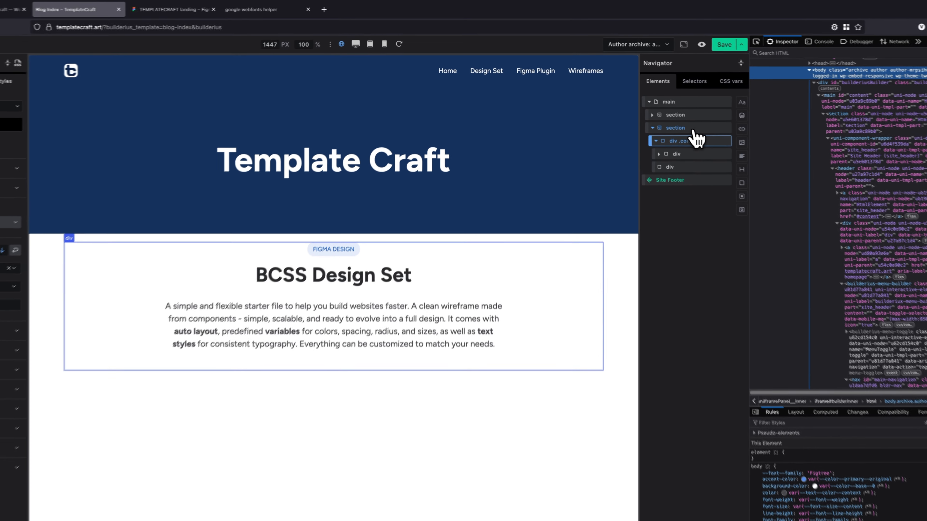
{"action": "left_click", "coordinate": [667, 110]}
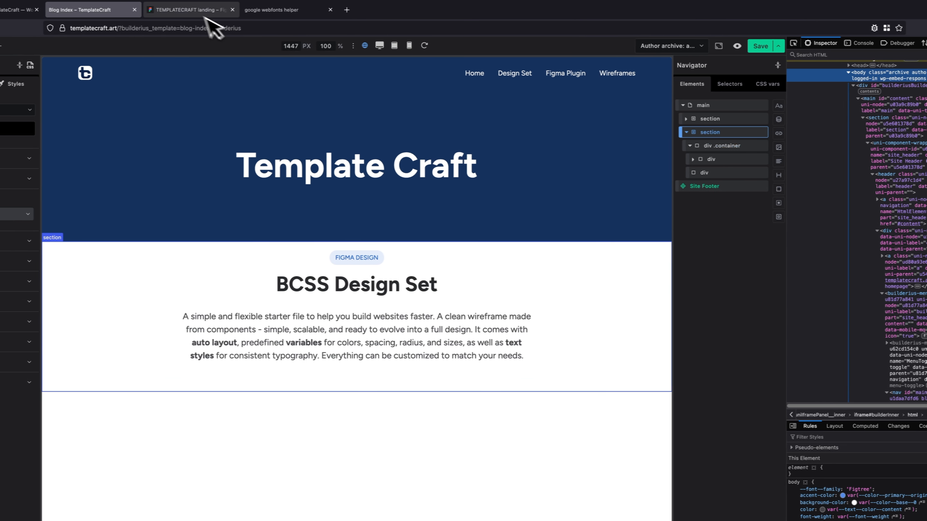
{"action": "left_click", "coordinate": [160, 9]}
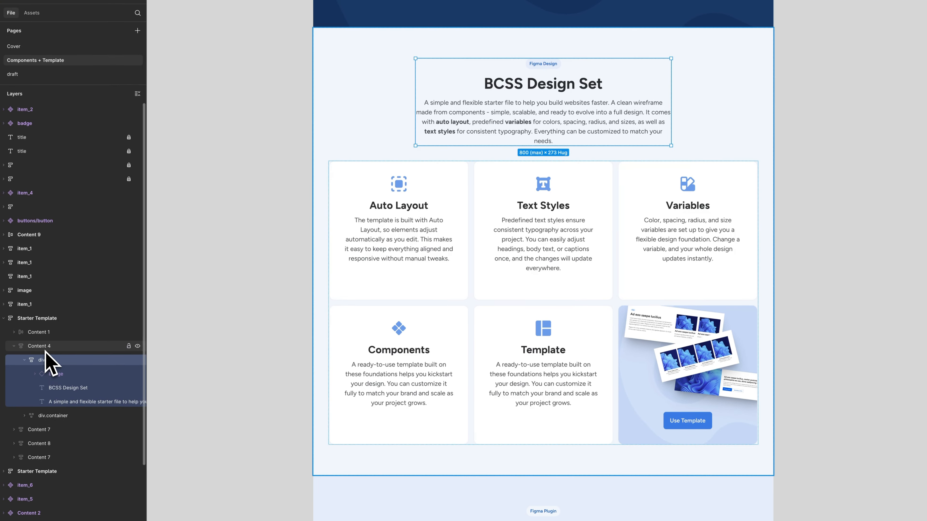
{"action": "left_click", "coordinate": [46, 346]}
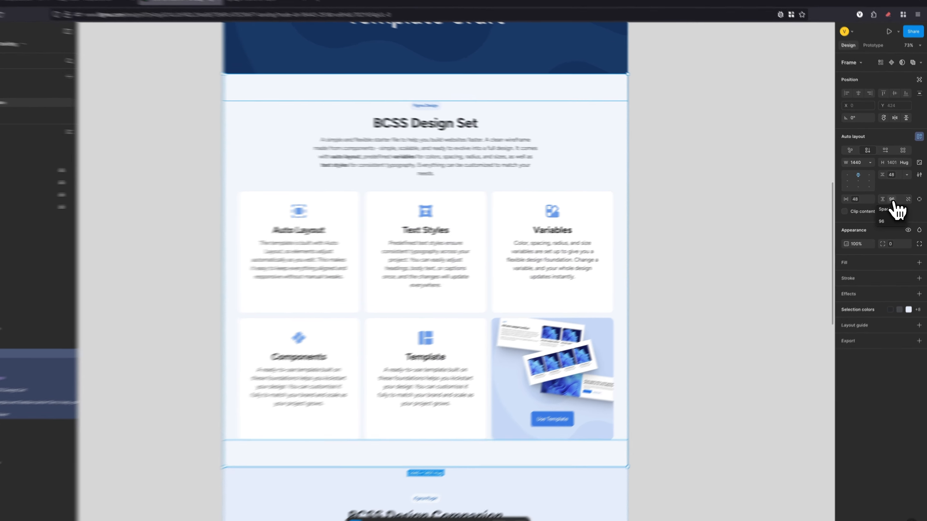
{"action": "left_click", "coordinate": [895, 201]}
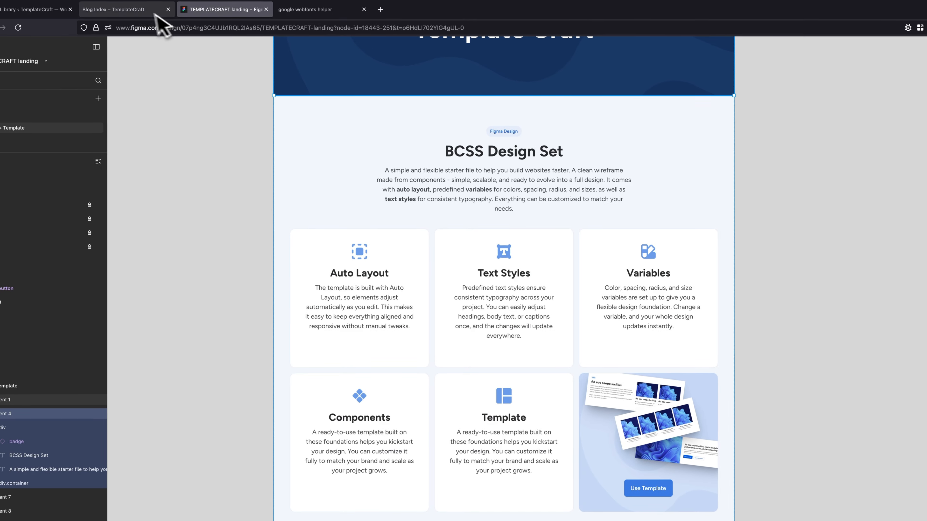
{"action": "left_click", "coordinate": [147, 23]}
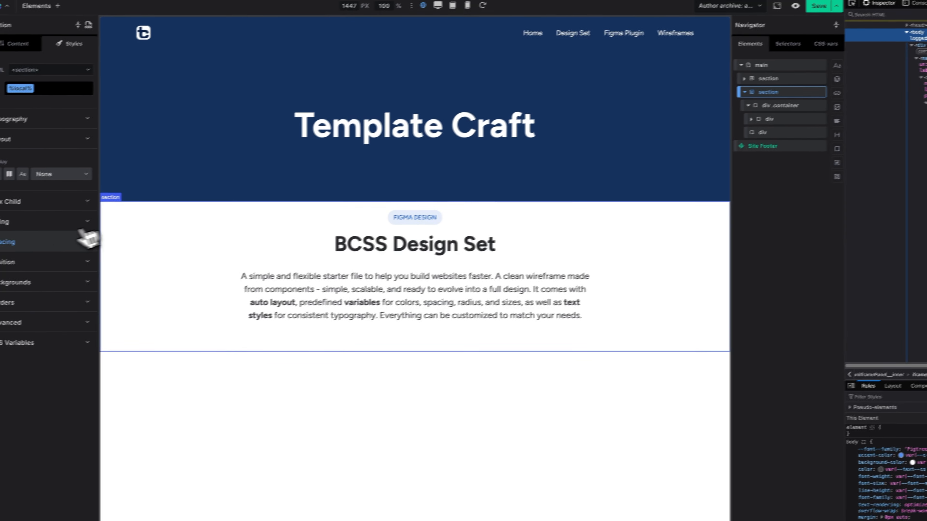
Set the section's top and bottom padding in Builderius to the --spacing--11xl variable.
{"action": "left_click", "coordinate": [62, 238]}
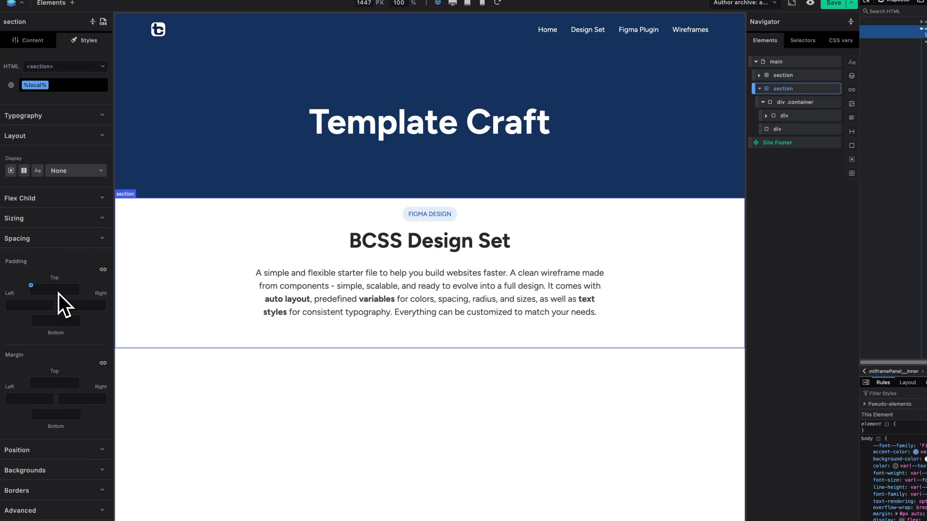
{"action": "left_click", "coordinate": [103, 270]}
{"action": "left_click", "coordinate": [67, 290]}
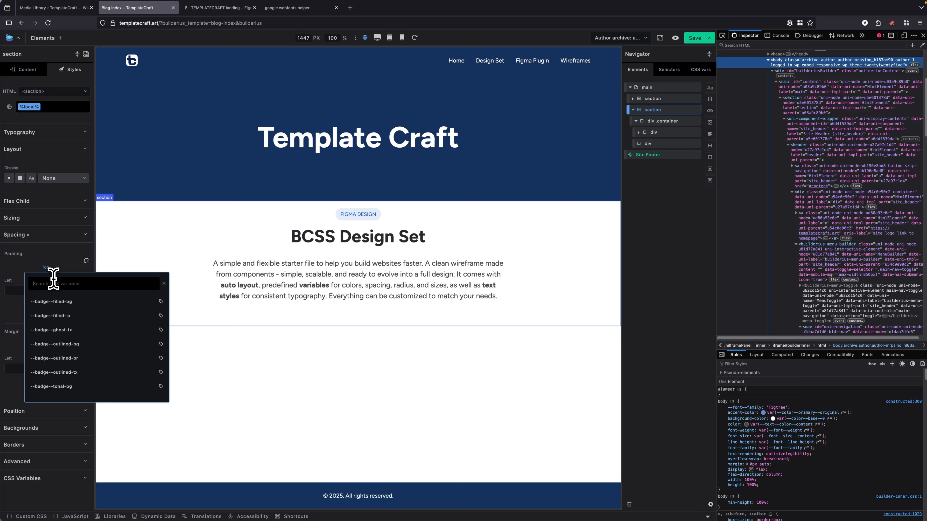
{"action": "type", "text": "11lx"}
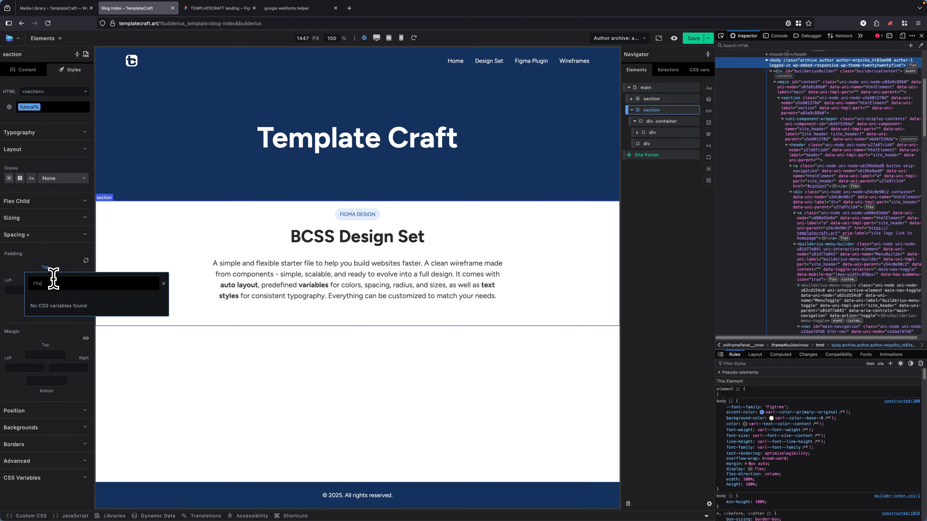
{"action": "key", "text": "BackSpace"}
{"action": "key", "text": "BackSpace"}
{"action": "type", "text": "x"}
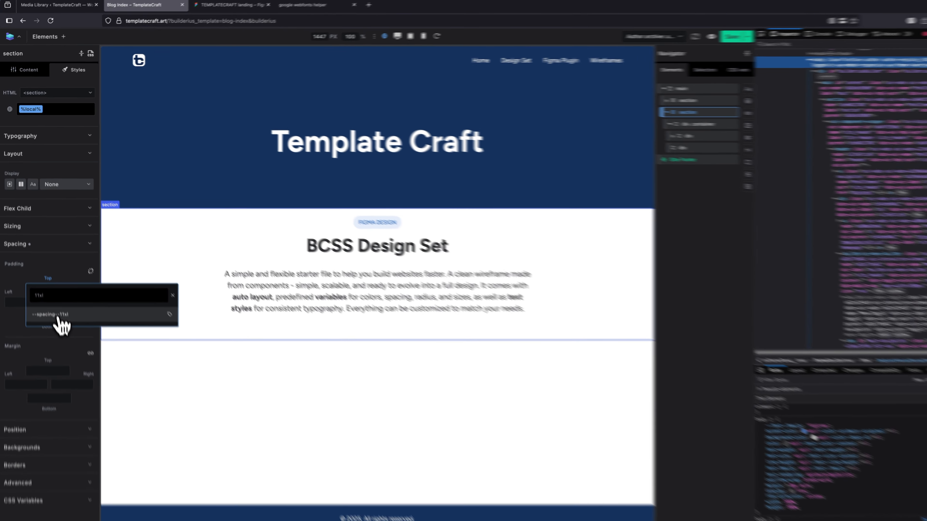
{"action": "left_click", "coordinate": [56, 301]}
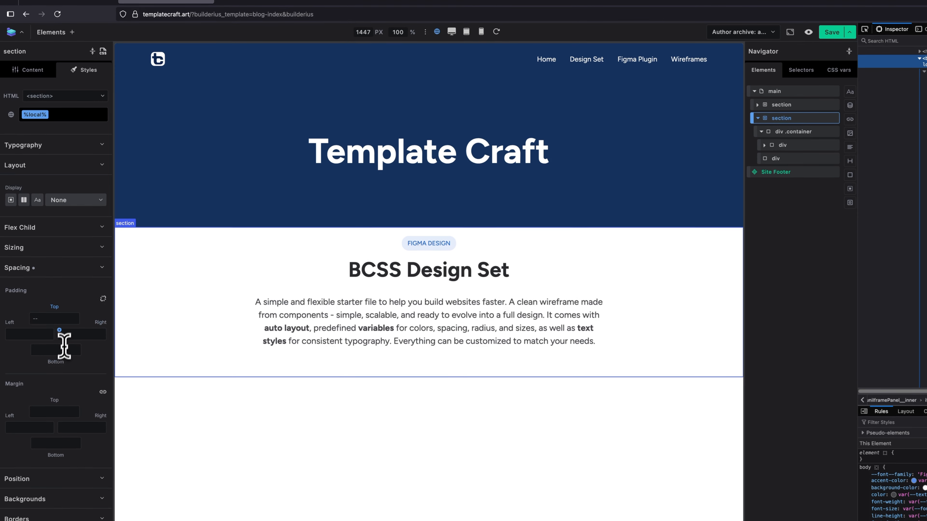
{"action": "left_click", "coordinate": [62, 319]}
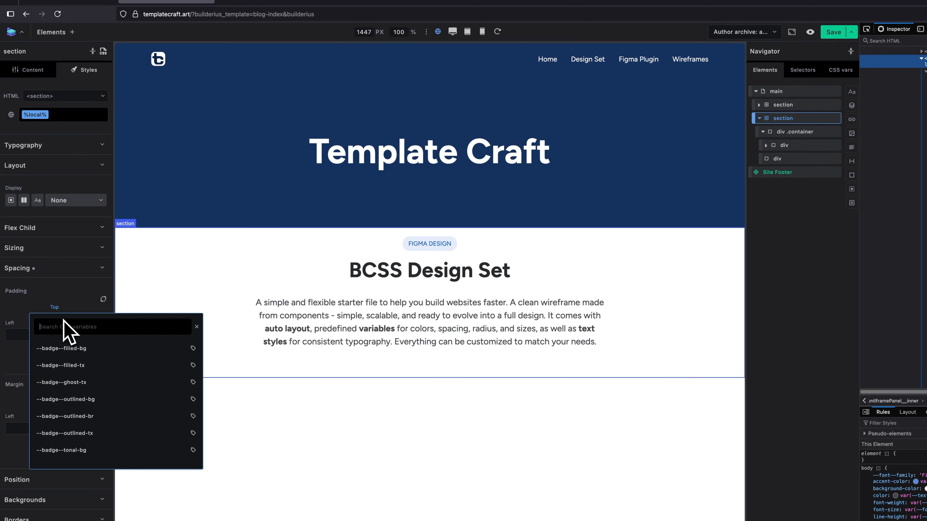
{"action": "type", "text": "11"}
{"action": "left_click", "coordinate": [65, 366]}
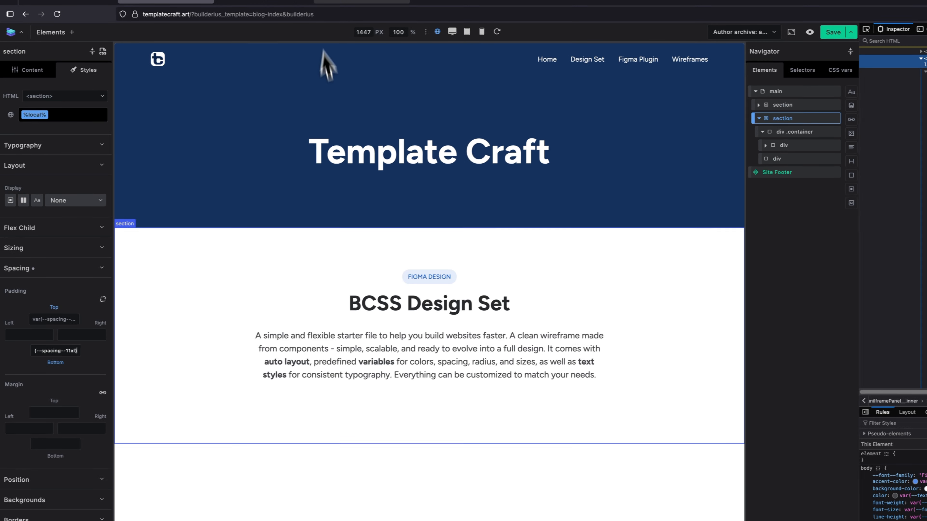
Examine the heading group and the card grid beneath it in Figma's BCSS Design Set section.
{"action": "left_click", "coordinate": [221, 11]}
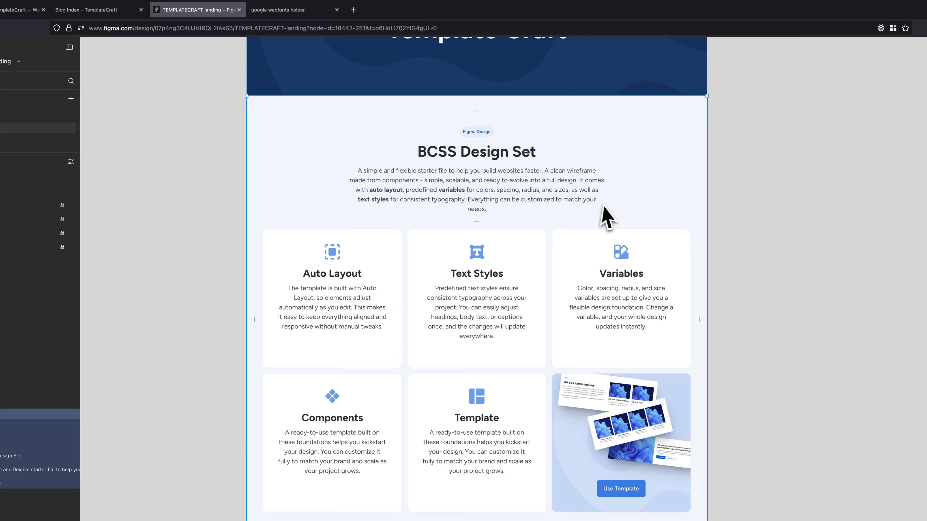
{"action": "scroll", "coordinate": [594, 208], "scroll_direction": "down", "scroll_amount": 1}
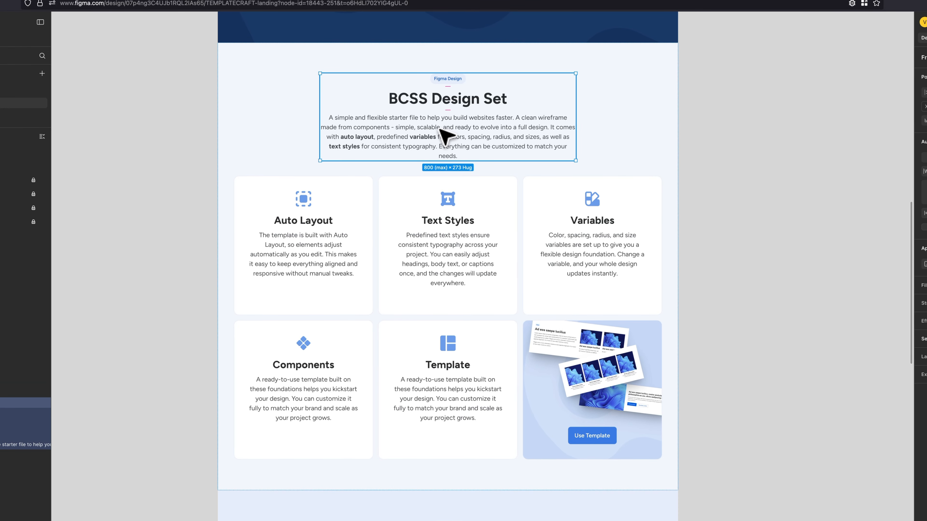
{"action": "double_click", "coordinate": [445, 130]}
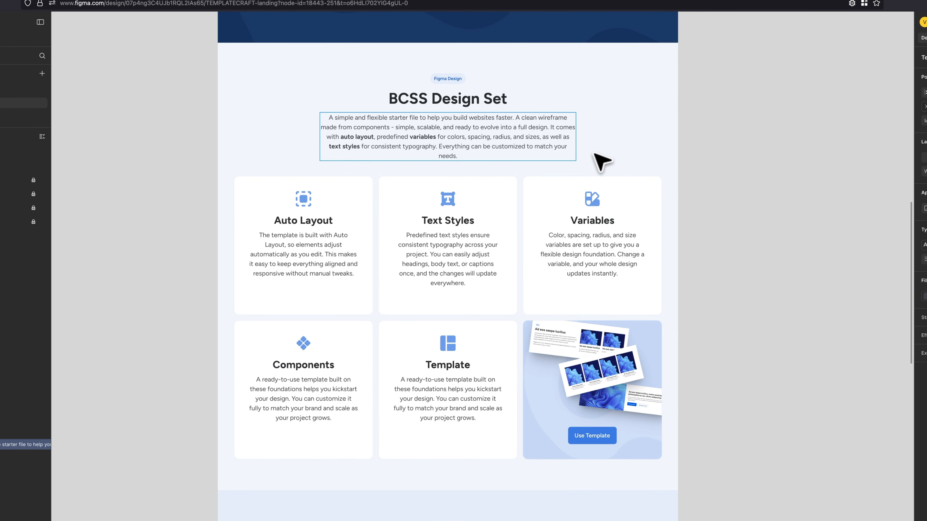
{"action": "key", "text": "Escape"}
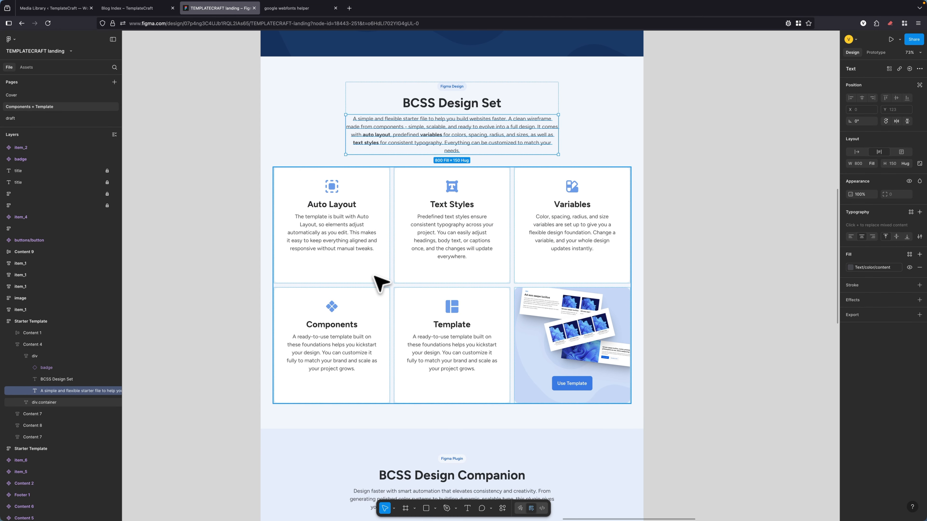
{"action": "left_click", "coordinate": [237, 159]}
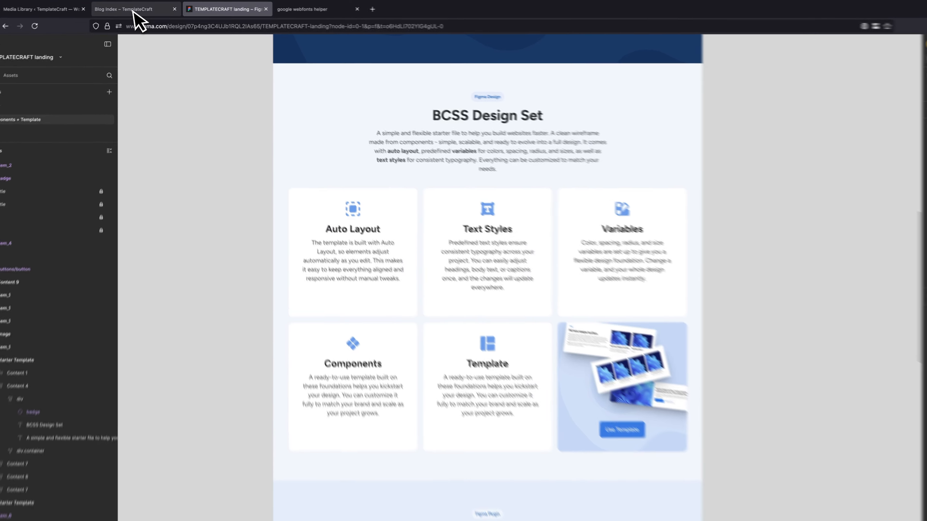
Back in Builderius, add a div inside the container's second div and assign it the card class.
{"action": "left_click", "coordinate": [130, 8]}
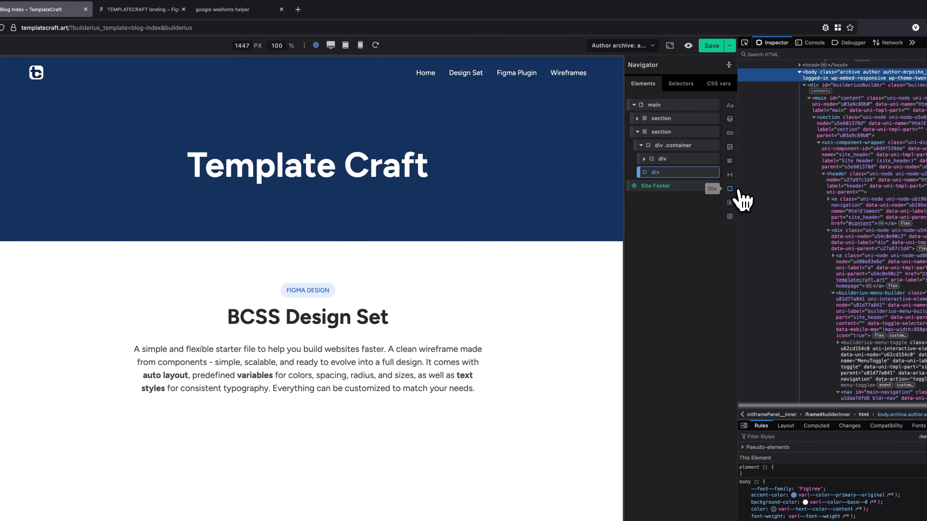
{"action": "left_click", "coordinate": [731, 189]}
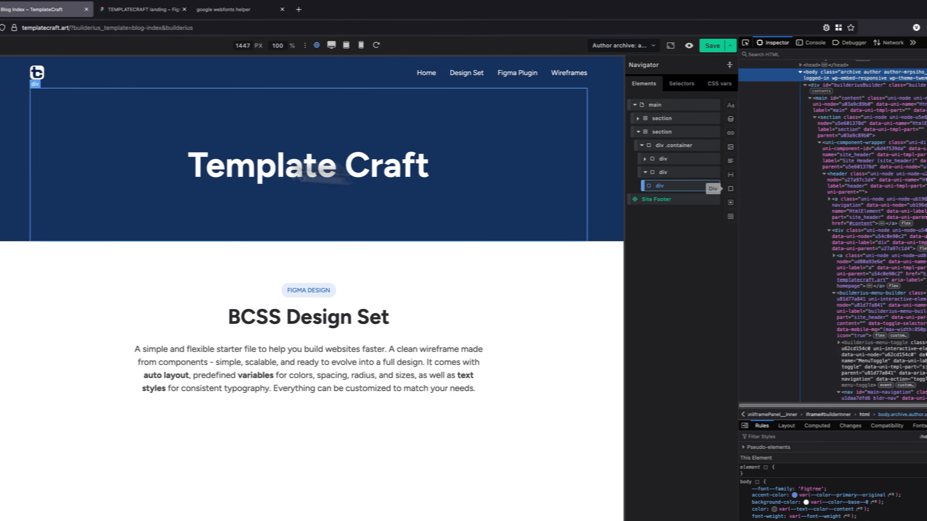
{"action": "left_click", "coordinate": [79, 137]}
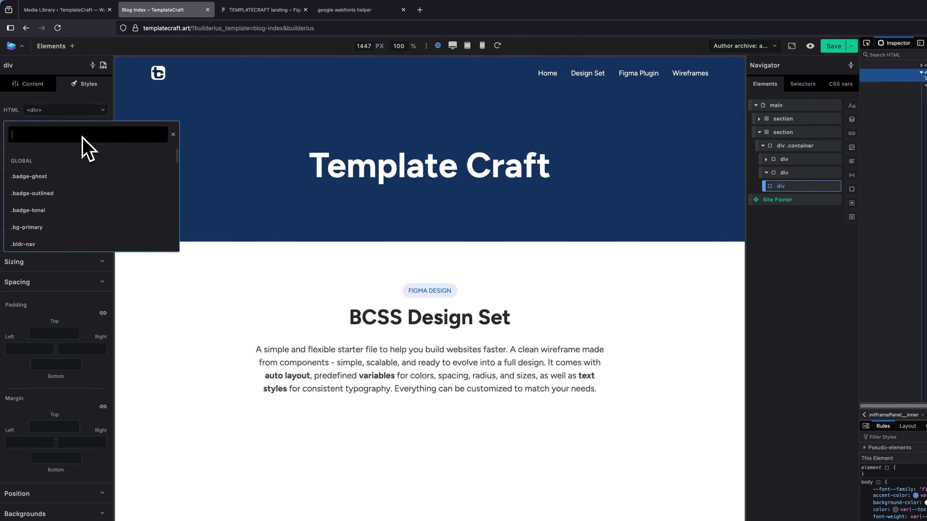
{"action": "type", "text": "gr"}
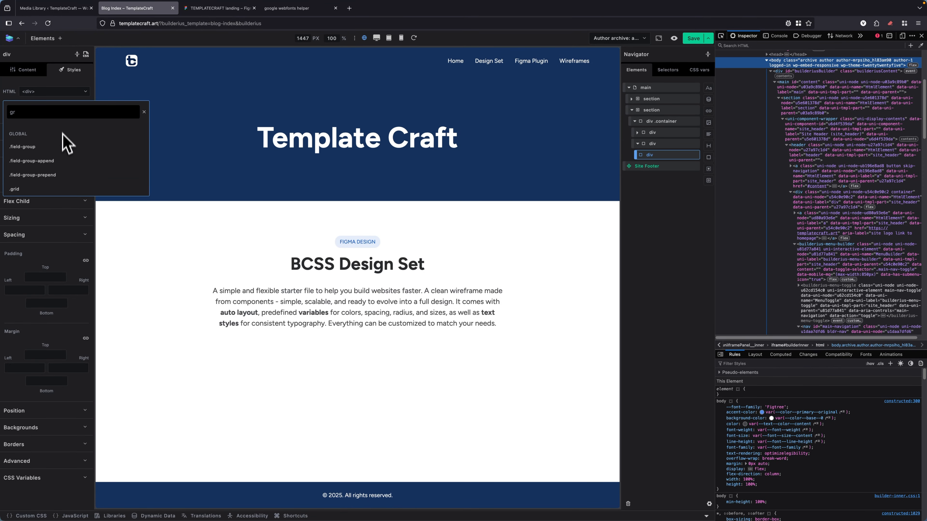
{"action": "key", "text": "BackSpace"}
{"action": "key", "text": "BackSpace"}
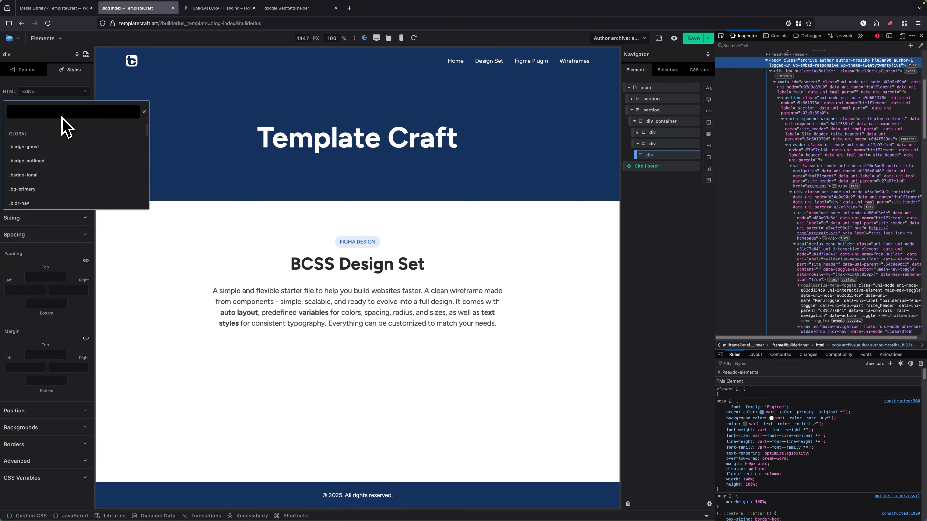
{"action": "type", "text": "ca"}
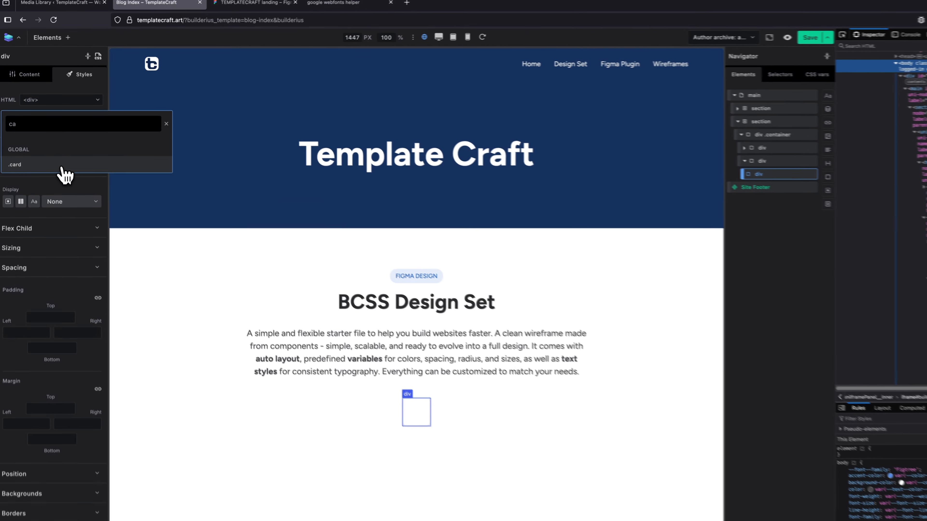
{"action": "key", "text": "Return"}
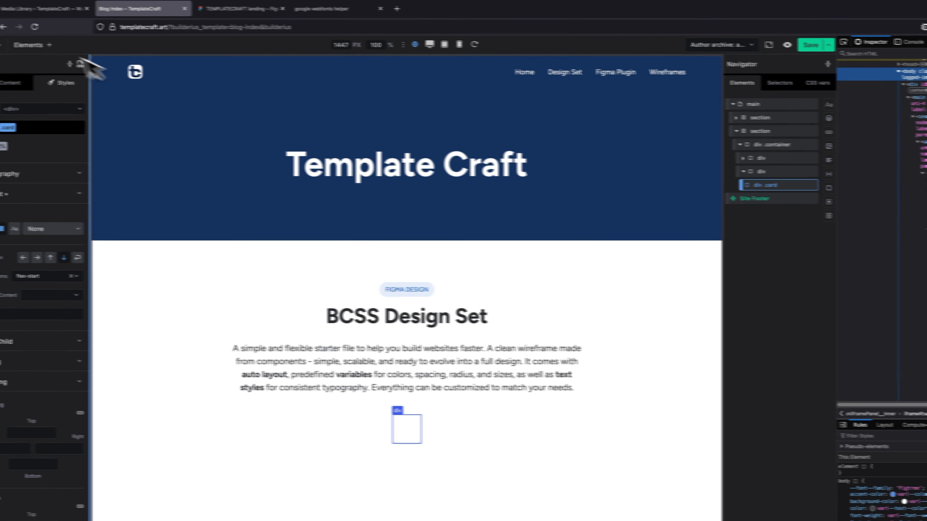
Add an SVG Code element, a heading and a paragraph, in that order, inside the card div.
{"action": "left_click", "coordinate": [50, 46]}
{"action": "type", "text": "svg"}
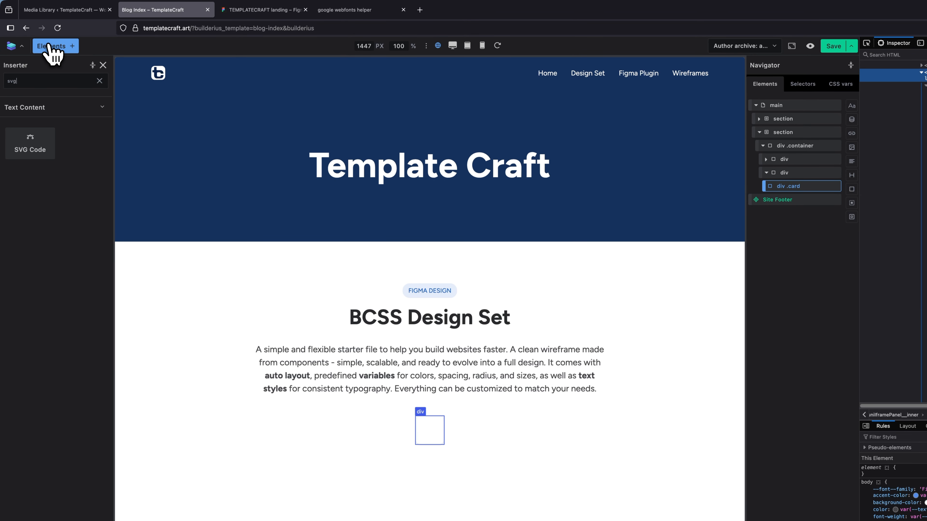
{"action": "left_click", "coordinate": [27, 159]}
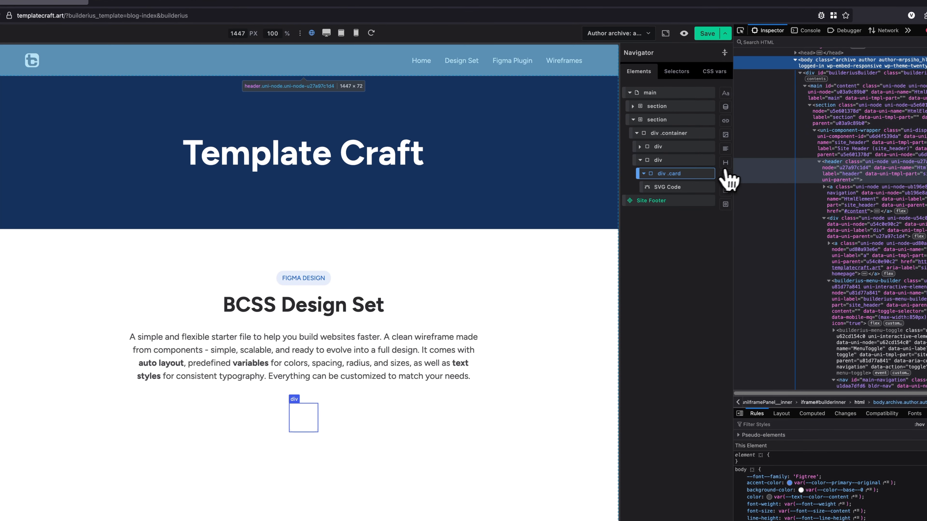
{"action": "left_click", "coordinate": [747, 165]}
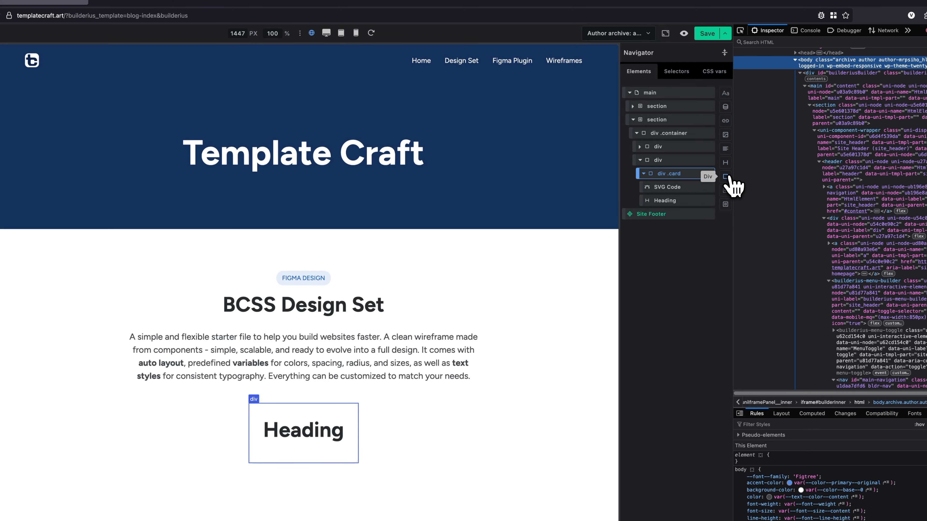
{"action": "left_click", "coordinate": [726, 148]}
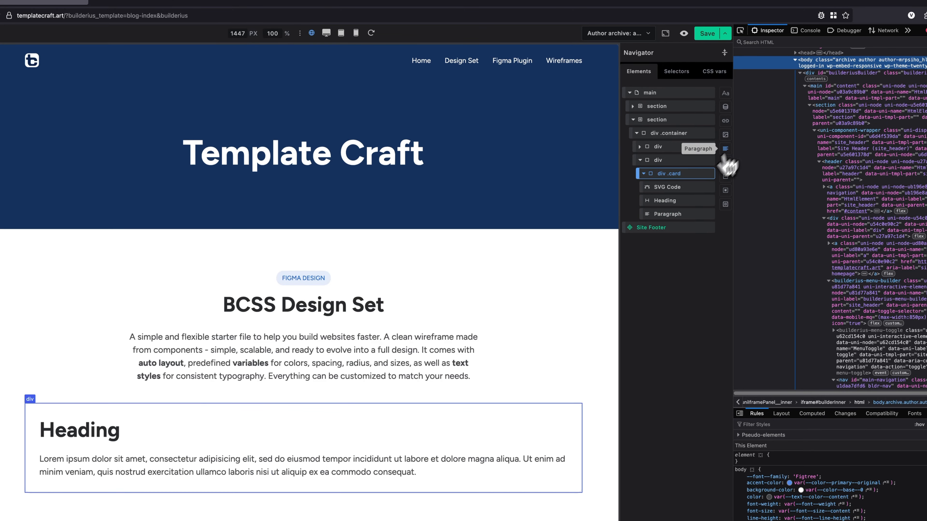
Set the card heading's level to H3.
{"action": "left_click", "coordinate": [673, 200]}
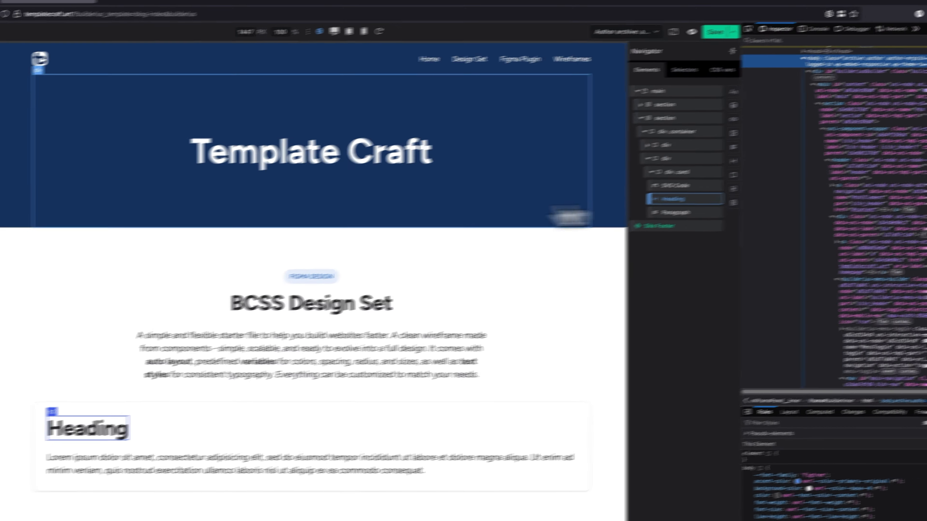
{"action": "left_click", "coordinate": [27, 46]}
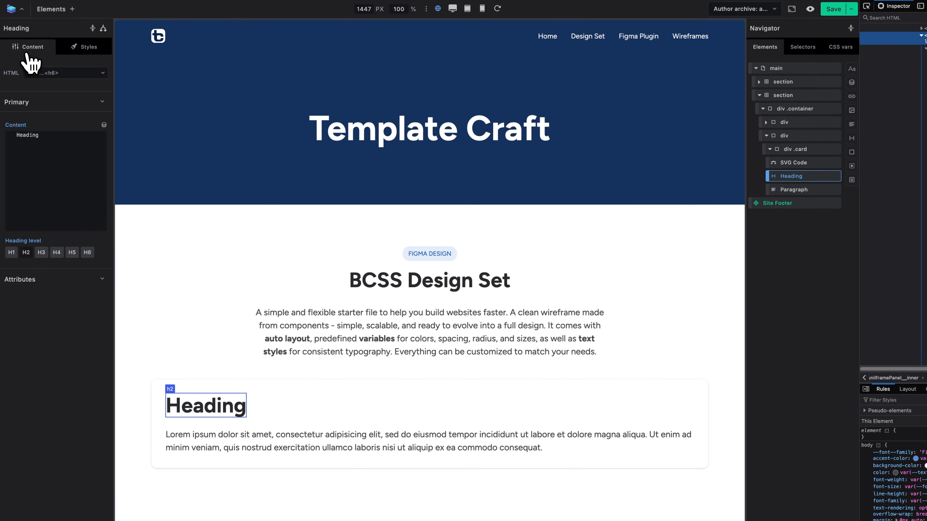
{"action": "left_click", "coordinate": [41, 252]}
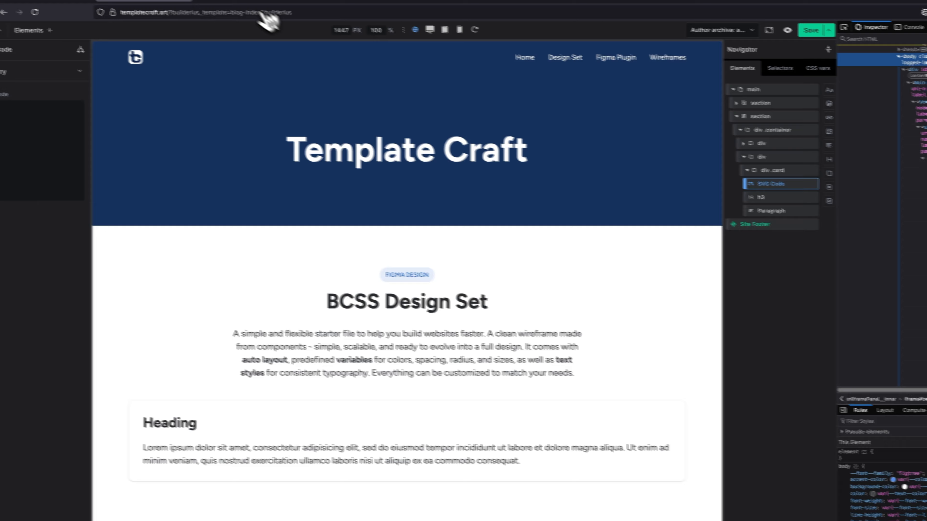
Copy the Auto Layout card's icon as SVG from Figma and return to the card's SVG Code element in Builderius.
{"action": "left_click", "coordinate": [252, 3]}
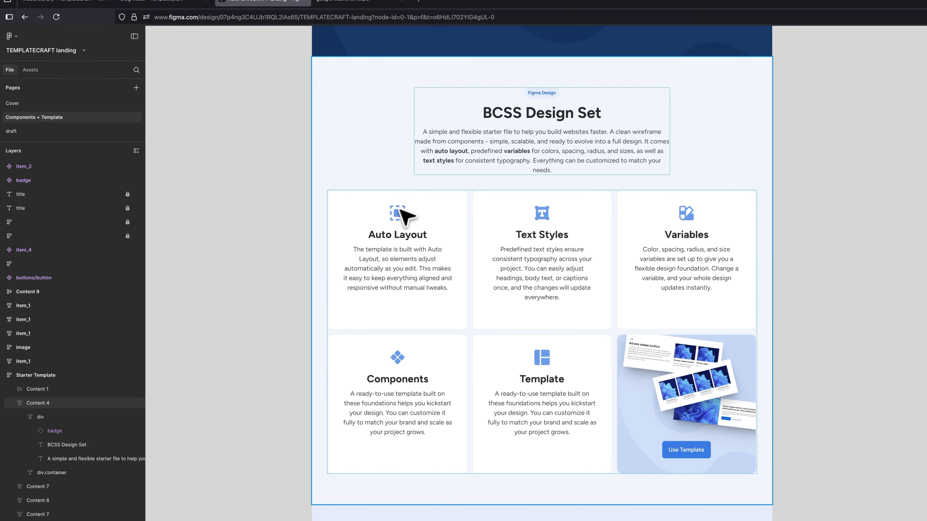
{"action": "left_click", "coordinate": [400, 214]}
{"action": "left_click", "coordinate": [402, 214]}
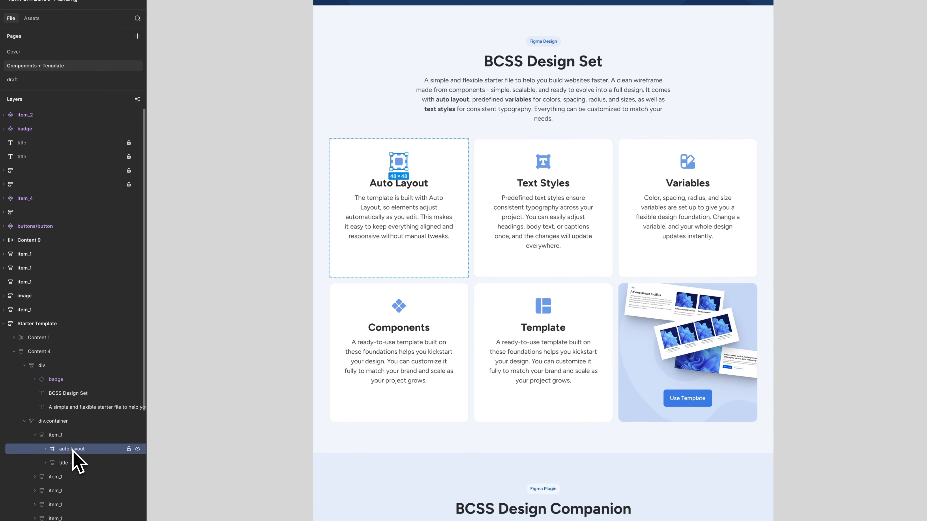
{"action": "right_click", "coordinate": [73, 451]}
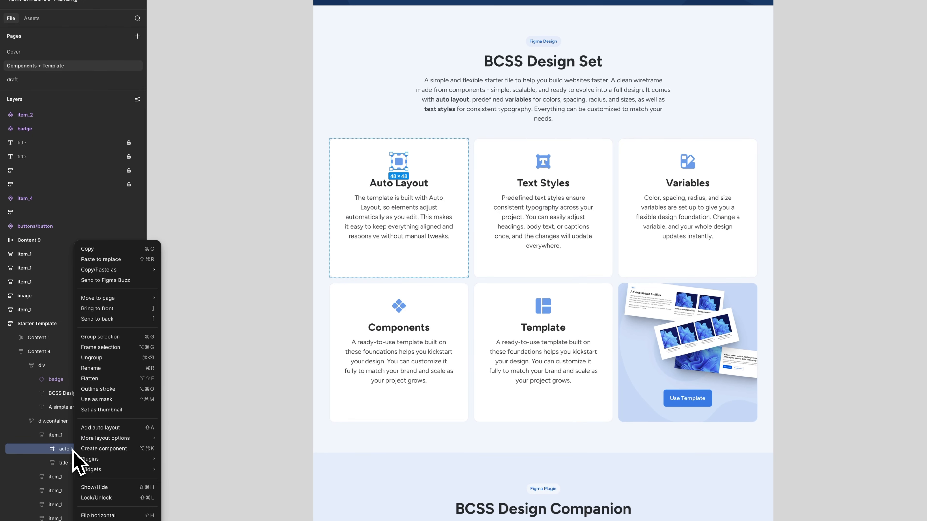
{"action": "mouse_move", "coordinate": [114, 281]}
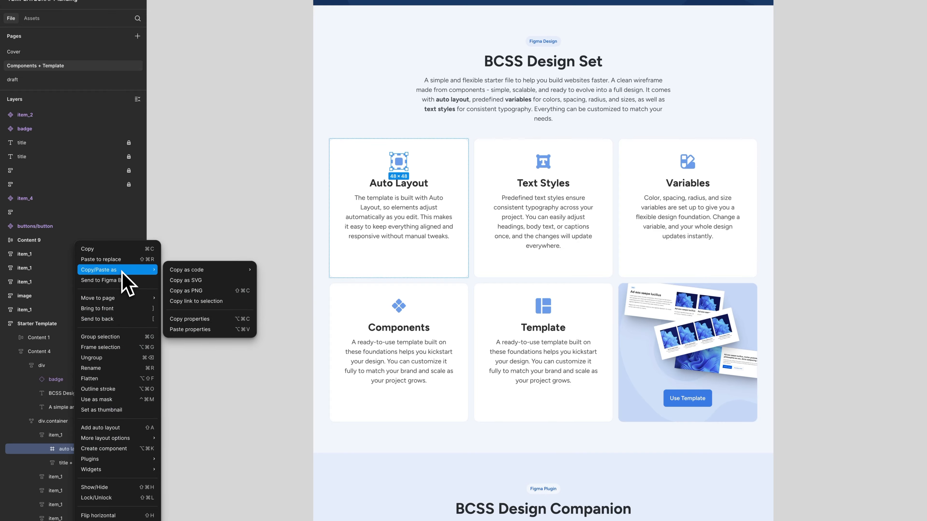
{"action": "left_click", "coordinate": [190, 280]}
{"action": "left_click", "coordinate": [161, 7]}
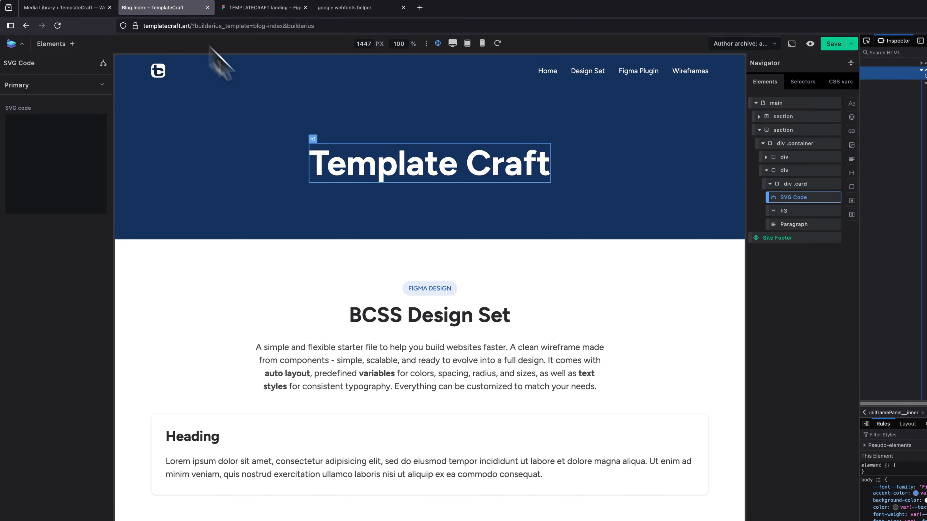
Paste the copied icon into the SVG Code element and replace the card heading with "Auto Layout" copied from Figma.
{"action": "left_click", "coordinate": [28, 164]}
{"action": "key", "text": "super+v"}
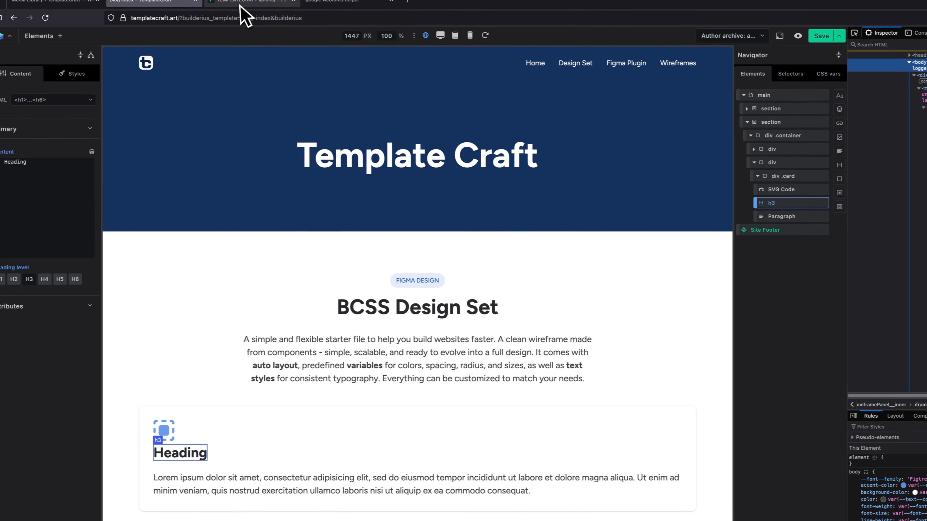
{"action": "left_click", "coordinate": [161, 3]}
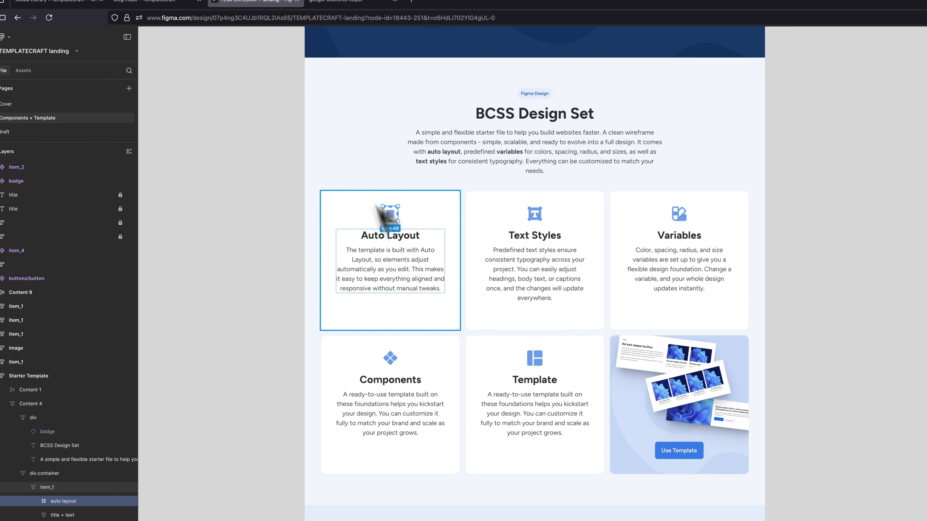
{"action": "left_click", "coordinate": [400, 234]}
{"action": "double_click", "coordinate": [404, 237]}
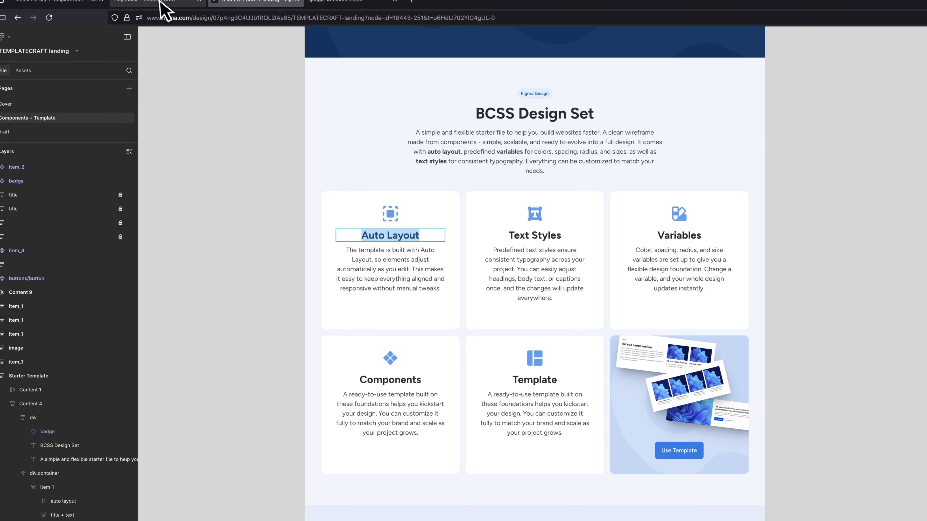
{"action": "left_click", "coordinate": [172, 2]}
{"action": "left_click_drag", "start_coordinate": [58, 138], "coordinate": [5, 131]}
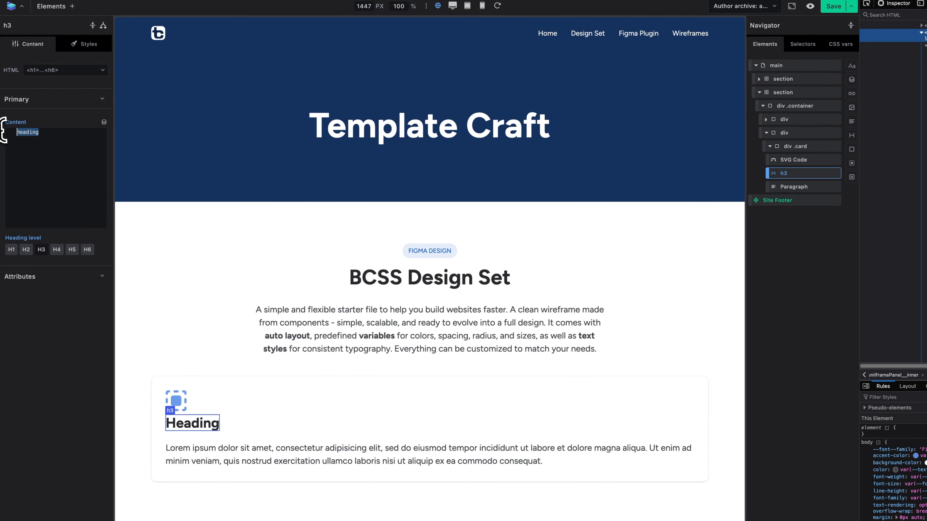
{"action": "key", "text": "super+v"}
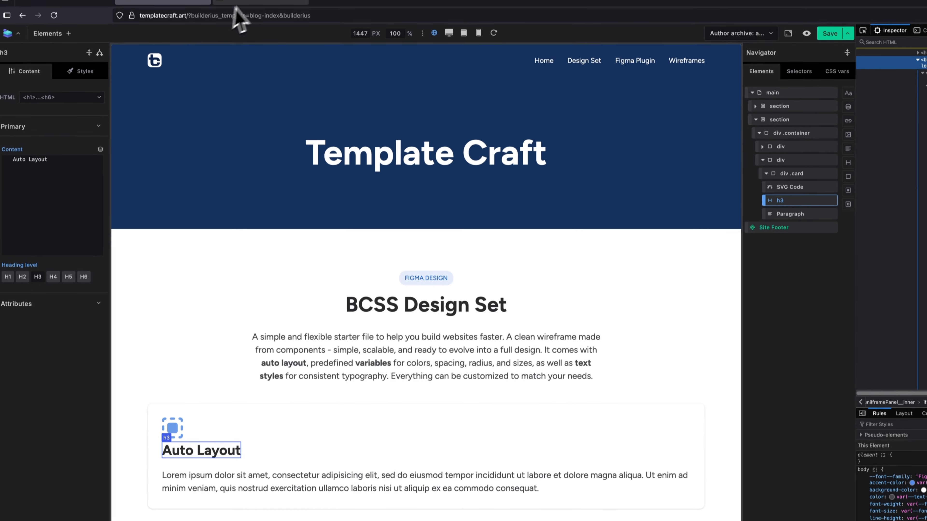
Copy the Auto Layout card's description from Figma and replace the placeholder text of the card's paragraph in Builderius with it.
{"action": "left_click", "coordinate": [241, 4]}
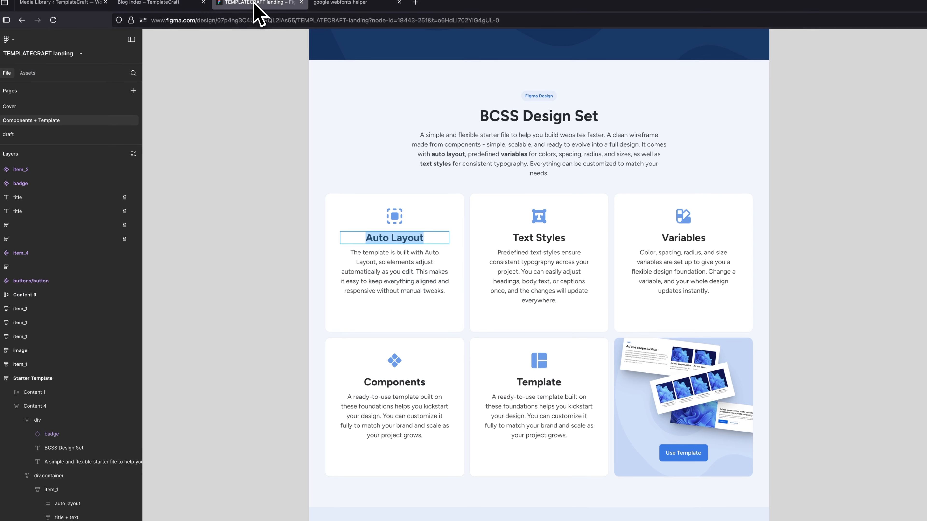
{"action": "double_click", "coordinate": [400, 268]}
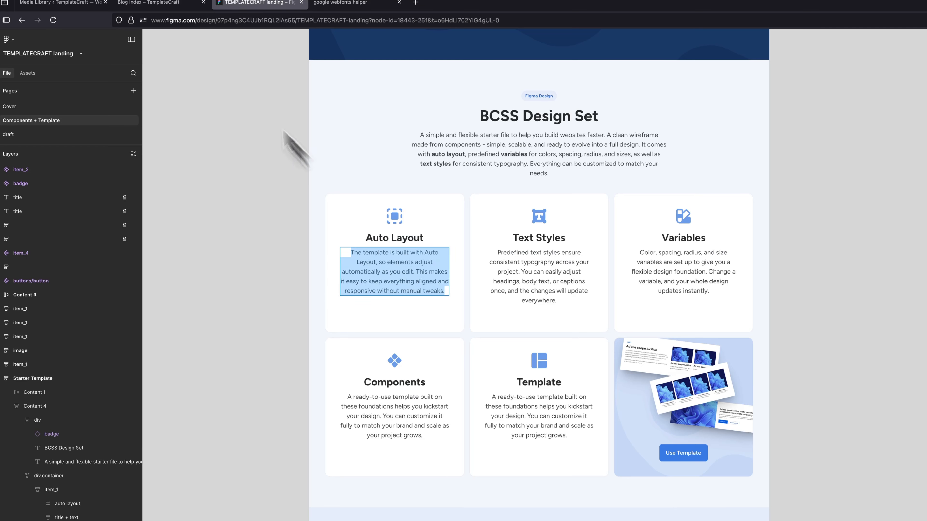
{"action": "left_click", "coordinate": [168, 3]}
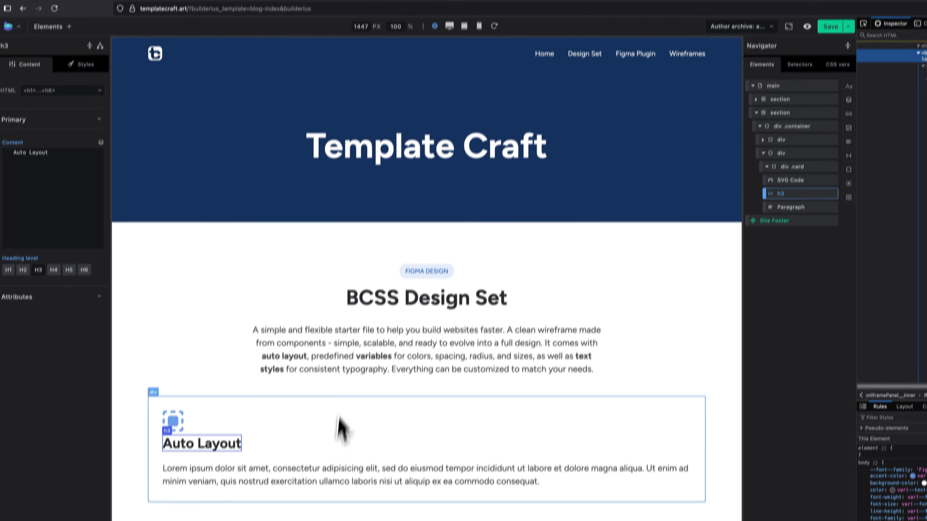
{"action": "left_click", "coordinate": [328, 469]}
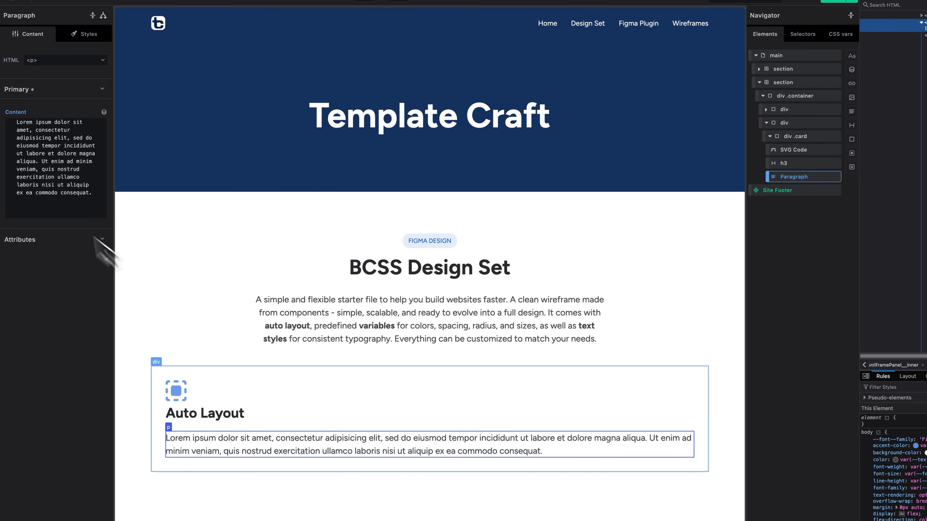
{"action": "left_click", "coordinate": [37, 183]}
{"action": "key", "text": "ctrl+a"}
{"action": "key", "text": "ctrl+v"}
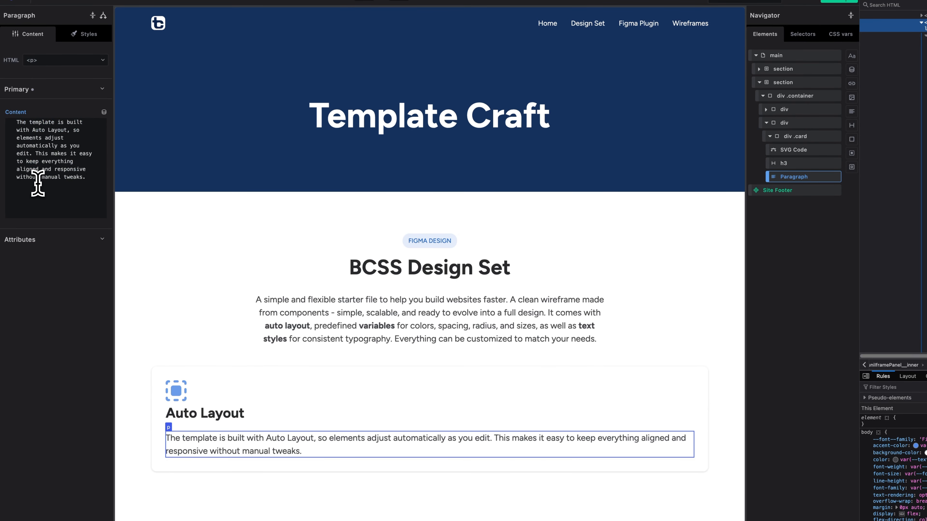
Check the Auto Layout card's gap and padding variables in Figma and set the card class's gap to var(--spacing--2xl) in Builderius.
{"action": "left_click", "coordinate": [215, 9]}
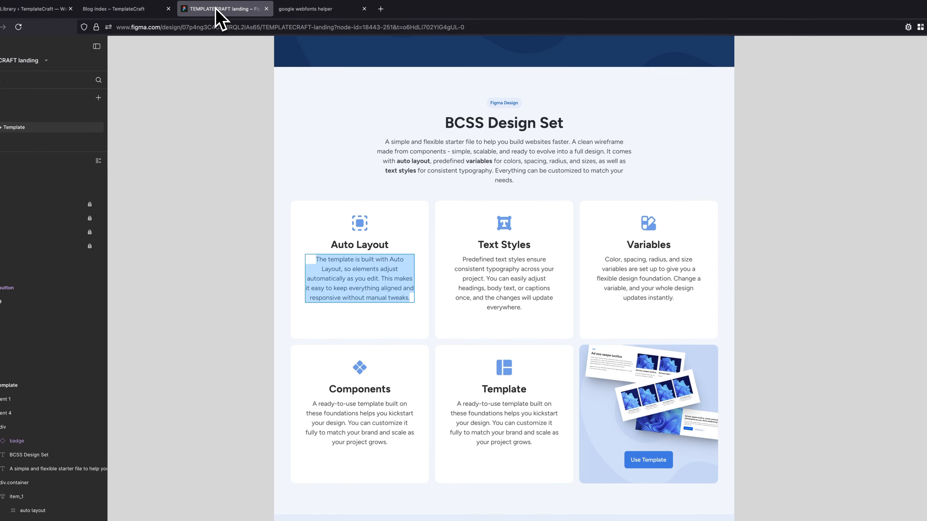
{"action": "key", "text": "Escape"}
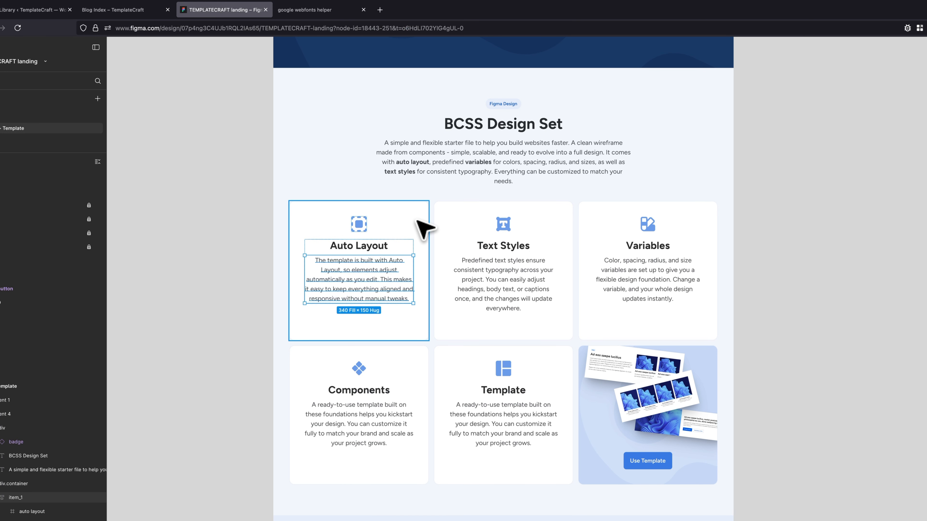
{"action": "key", "text": "Escape"}
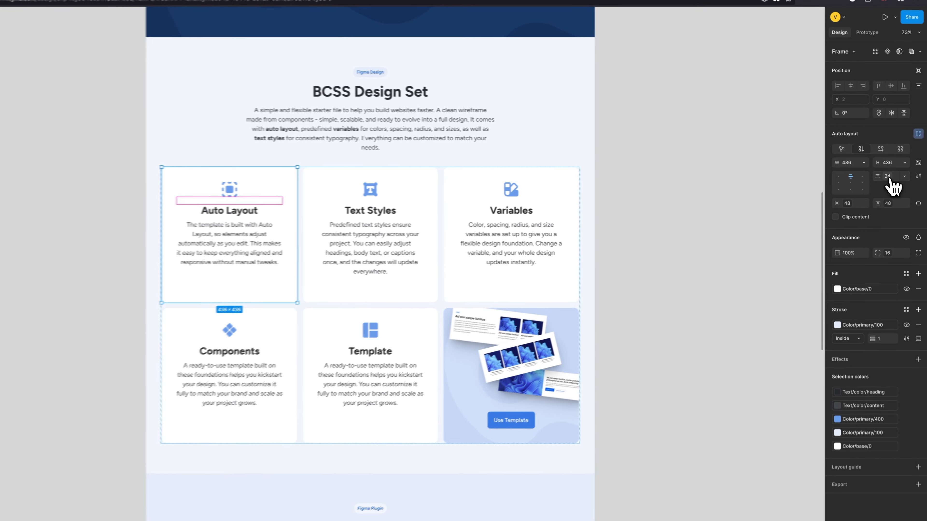
{"action": "left_click", "coordinate": [901, 178]}
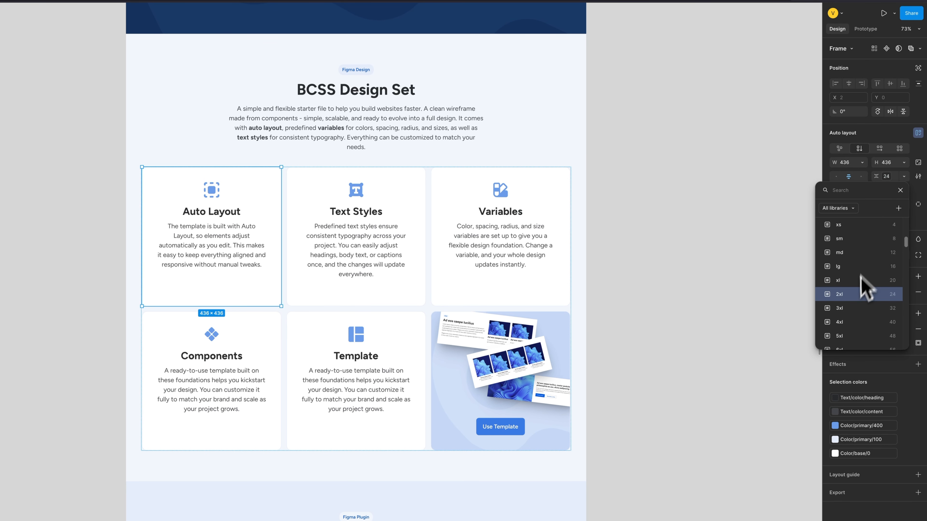
{"action": "left_click", "coordinate": [917, 194]}
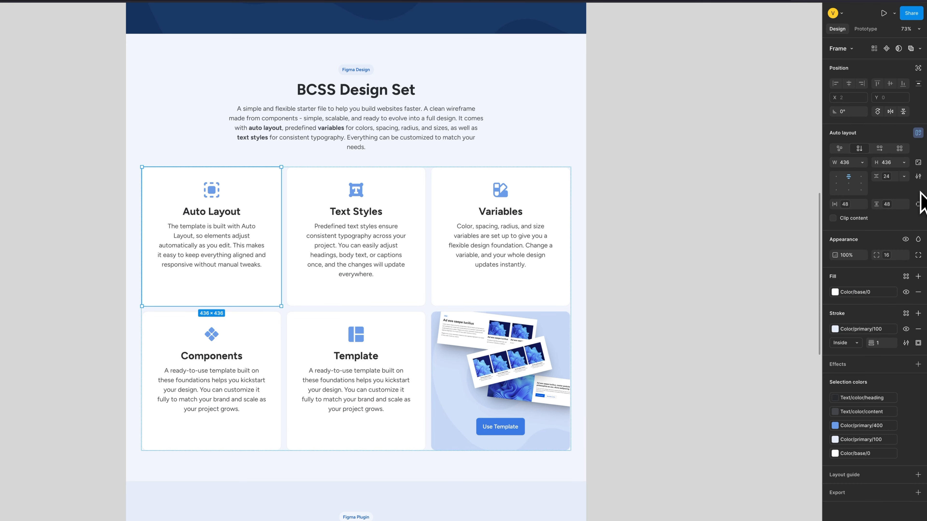
{"action": "left_click", "coordinate": [846, 206]}
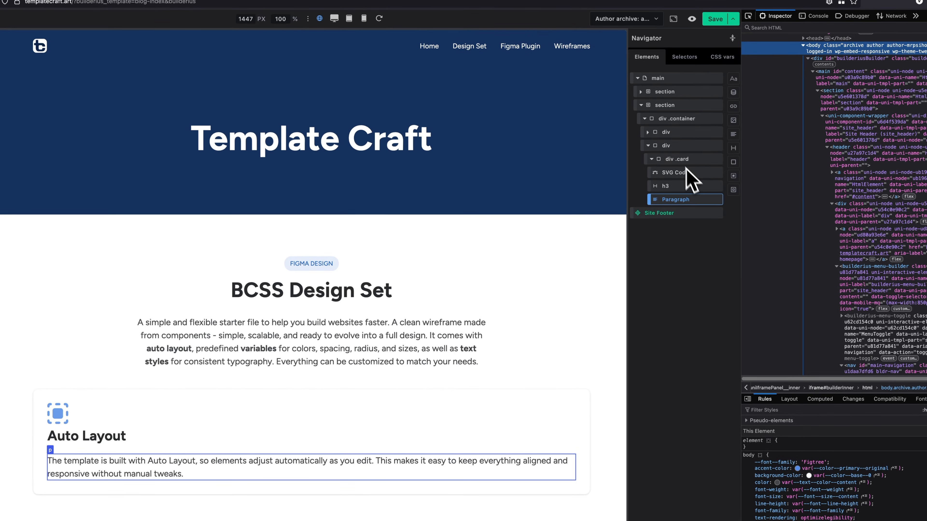
{"action": "left_click", "coordinate": [753, 185]}
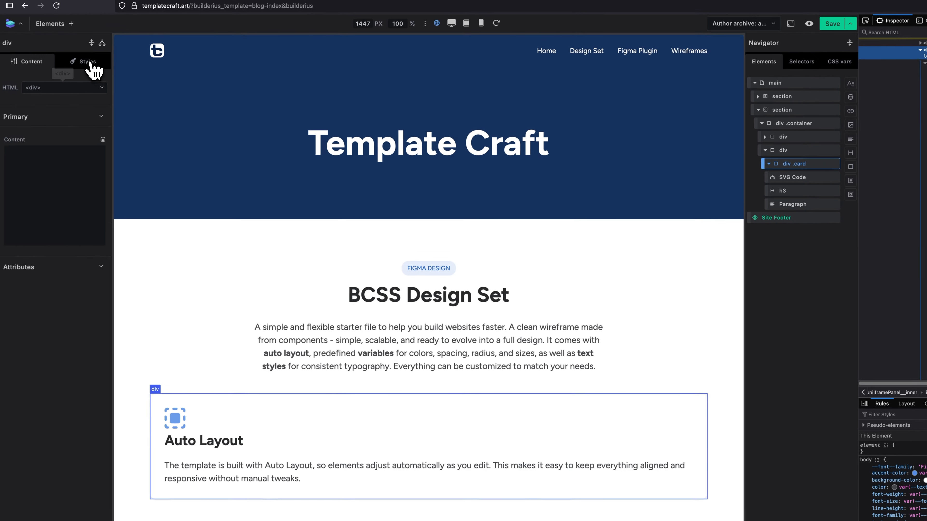
{"action": "left_click", "coordinate": [90, 62]}
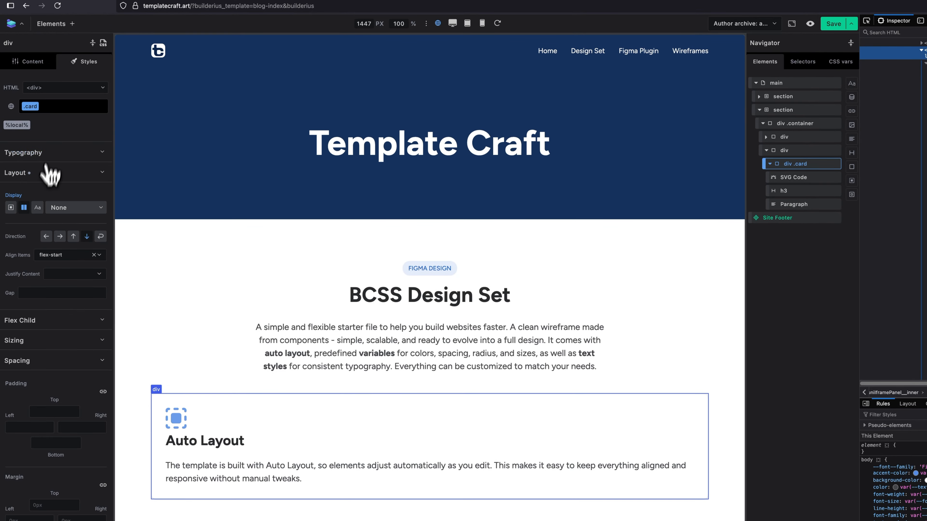
{"action": "left_click", "coordinate": [58, 295]}
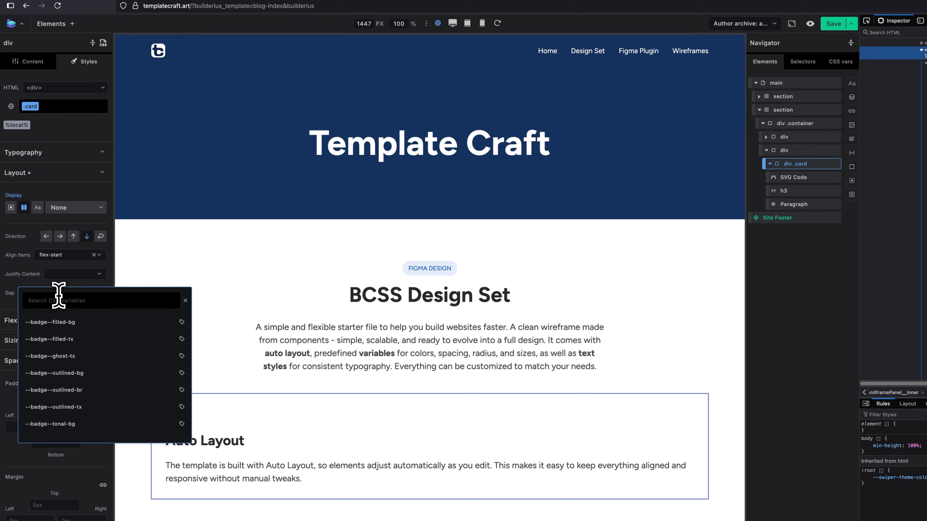
{"action": "type", "text": "2x"}
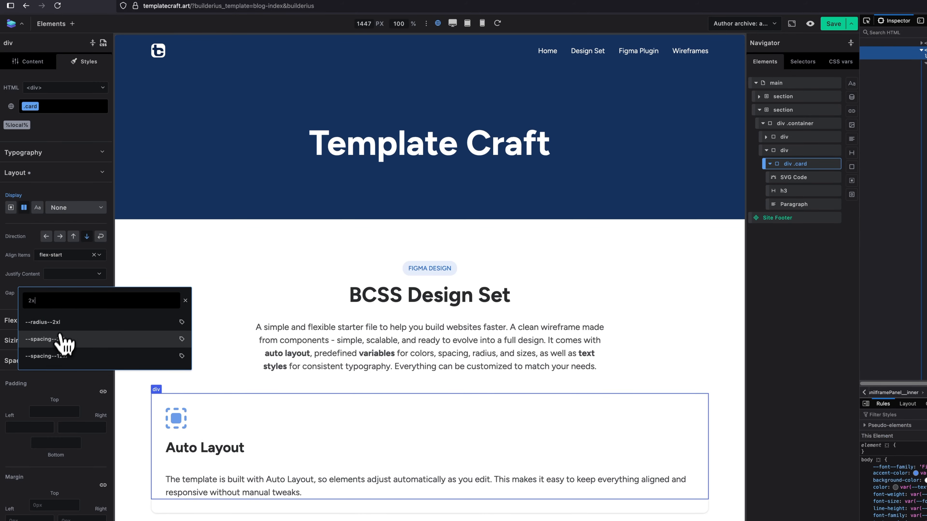
{"action": "left_click", "coordinate": [60, 341]}
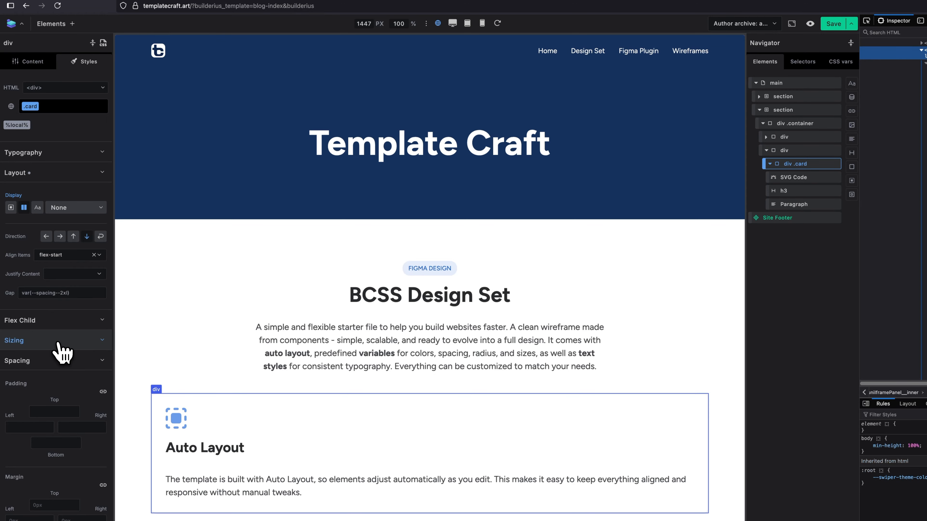
Link the card class's padding values and set the padding on all four sides to the --spacing--5xl variable.
{"action": "left_click", "coordinate": [59, 175]}
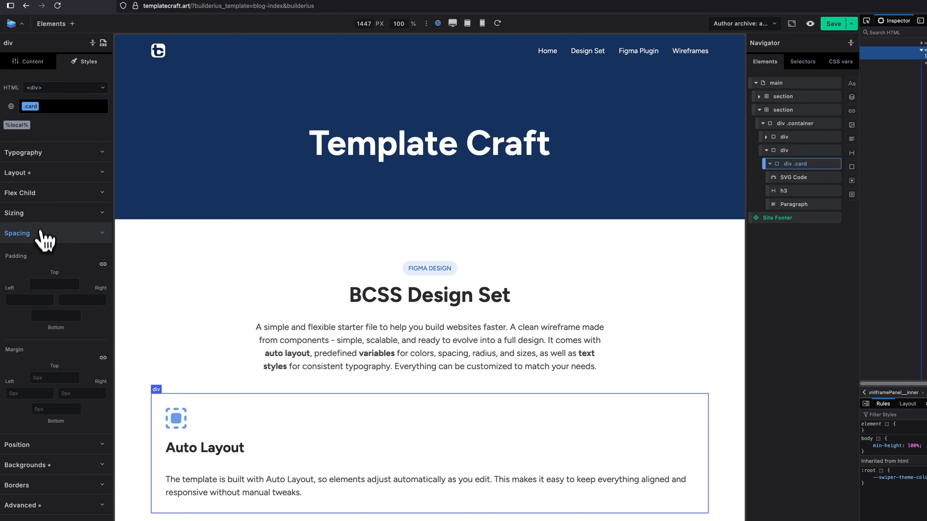
{"action": "left_click", "coordinate": [104, 264]}
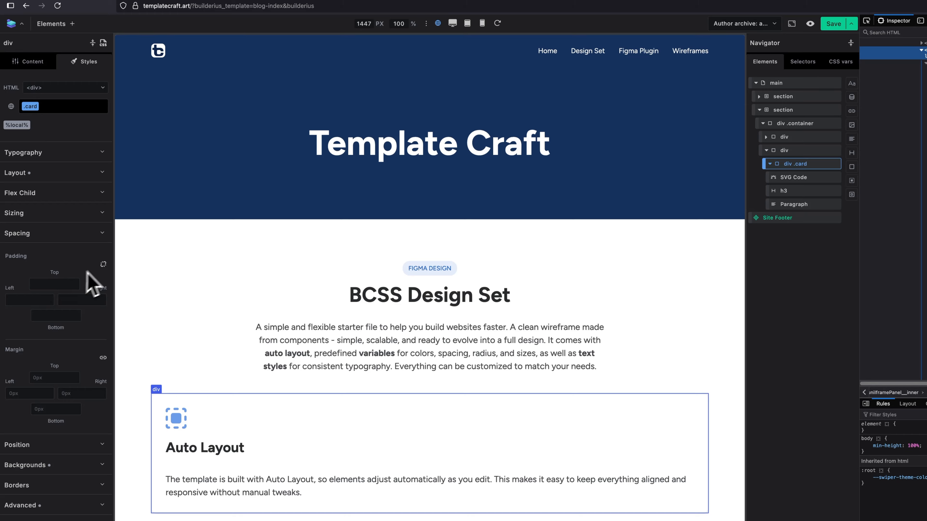
{"action": "left_click", "coordinate": [58, 281]}
{"action": "type", "text": "4"}
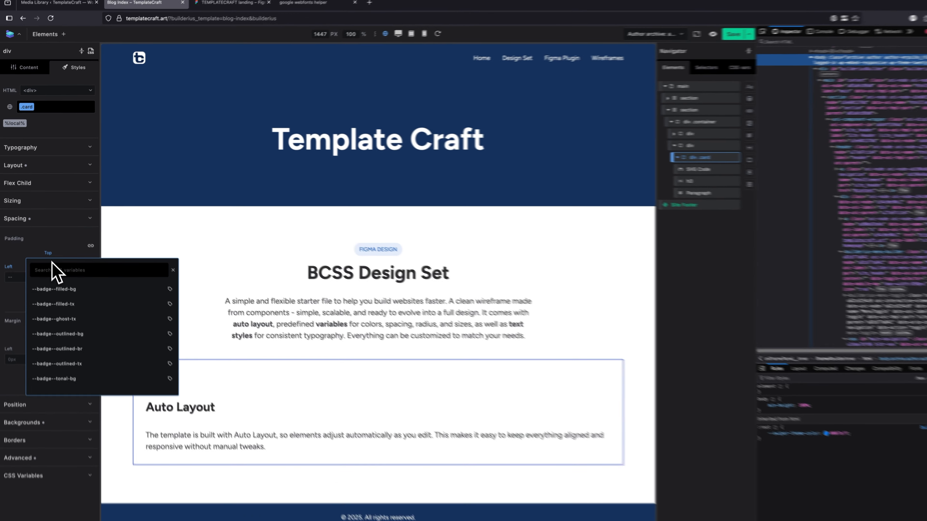
{"action": "key", "text": "BackSpace"}
{"action": "type", "text": "5xl"}
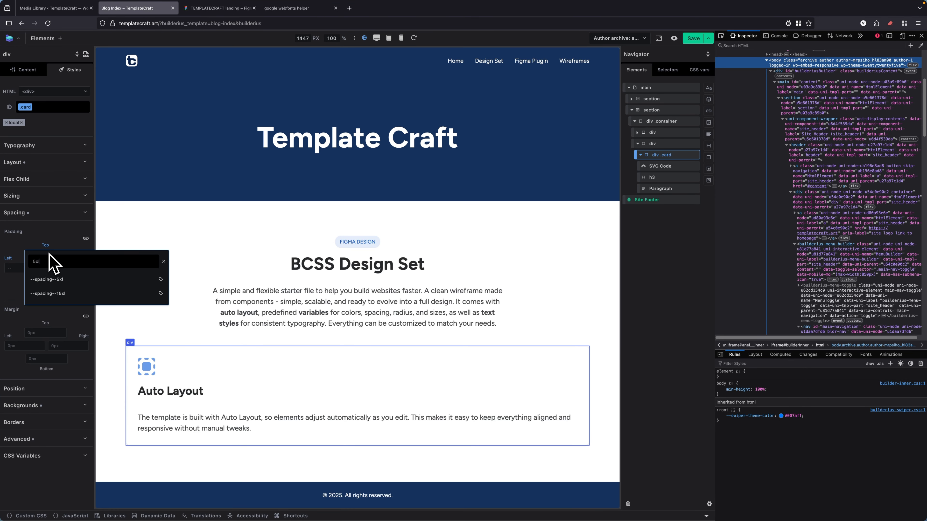
{"action": "left_click", "coordinate": [56, 280]}
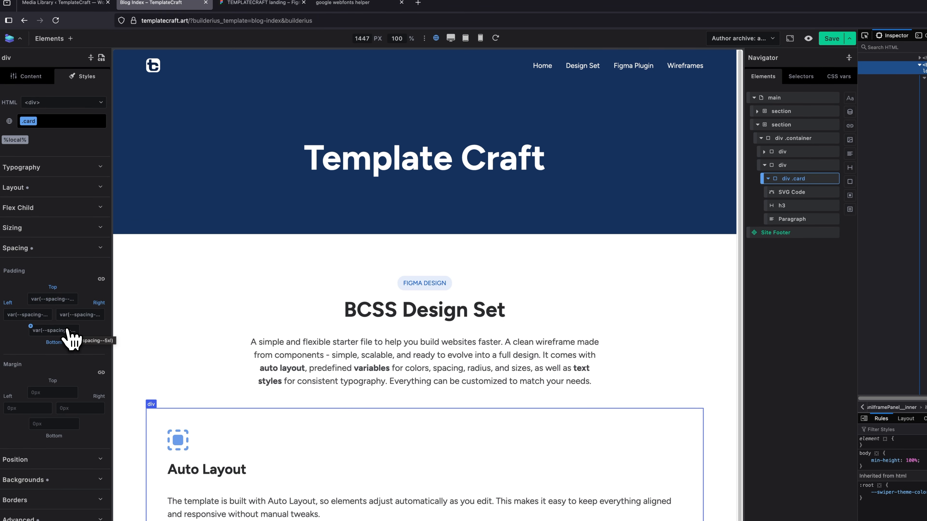
{"action": "left_click", "coordinate": [60, 255]}
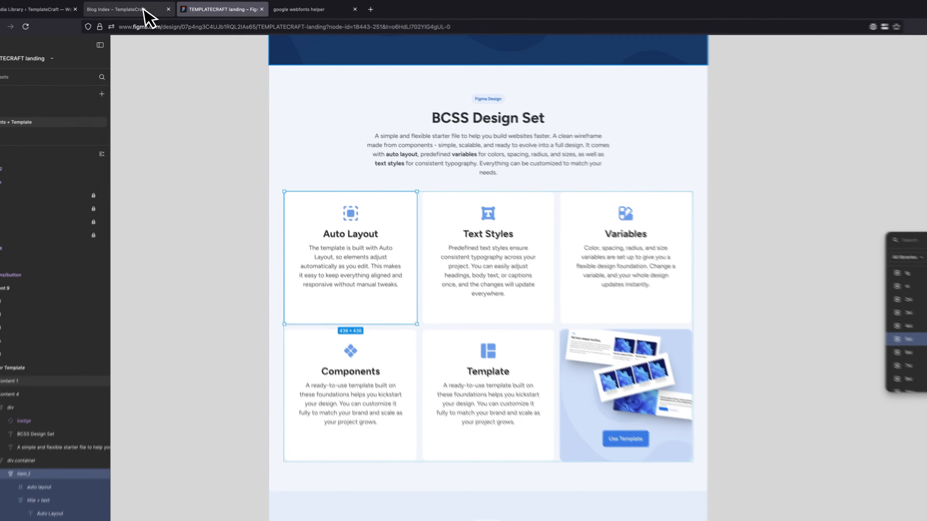
Back in Builderius, set the card class's maximum width to 430px.
{"action": "left_click", "coordinate": [146, 8]}
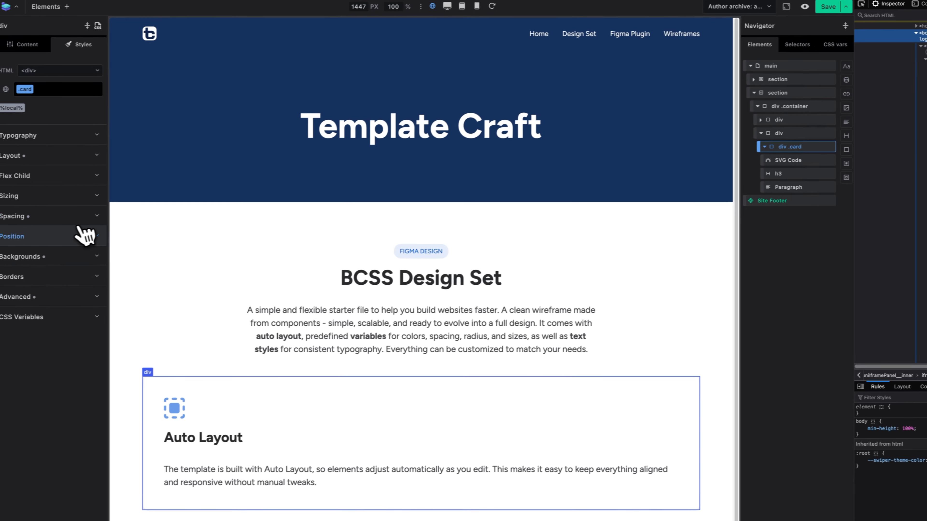
{"action": "left_click", "coordinate": [60, 198]}
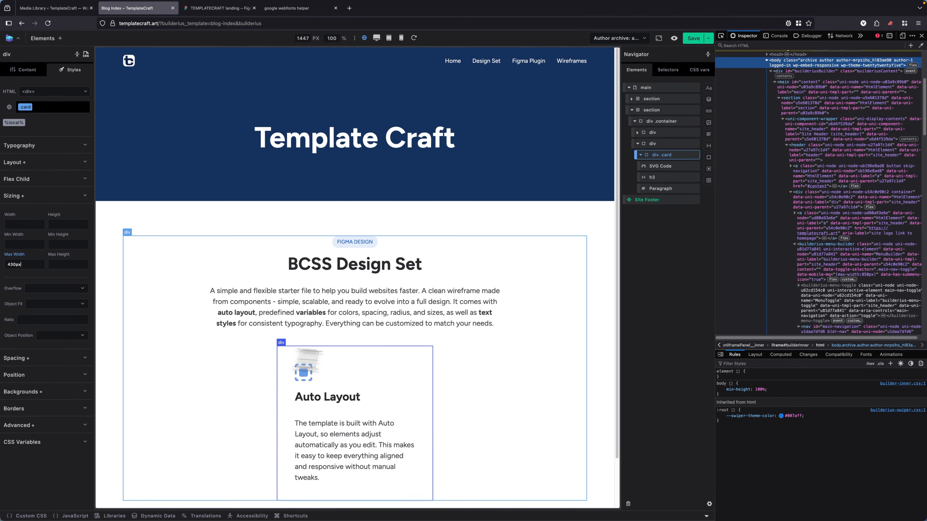
{"action": "scroll", "coordinate": [616, 372], "scroll_direction": "down", "scroll_amount": 2}
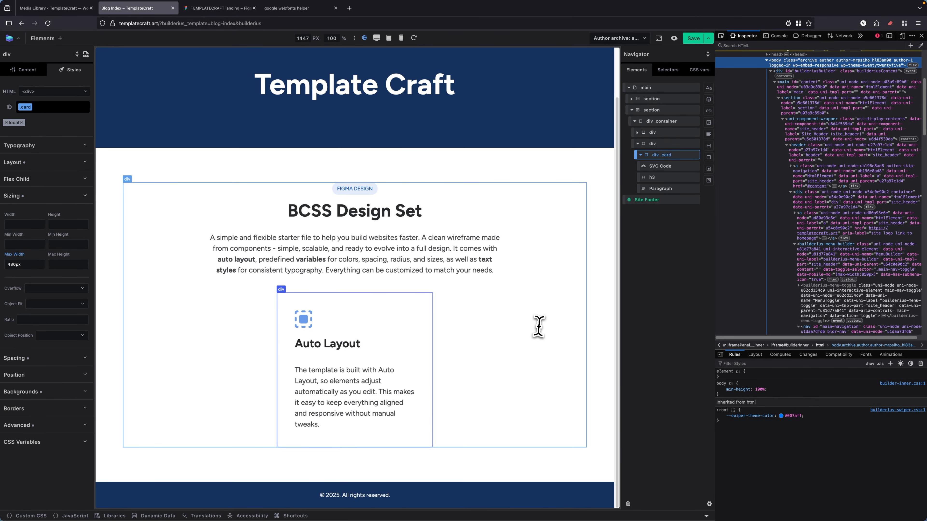
Check the Auto Layout card's stroke in Figma and give the card class in Builderius a 1 px solid border.
{"action": "left_click", "coordinate": [203, 8]}
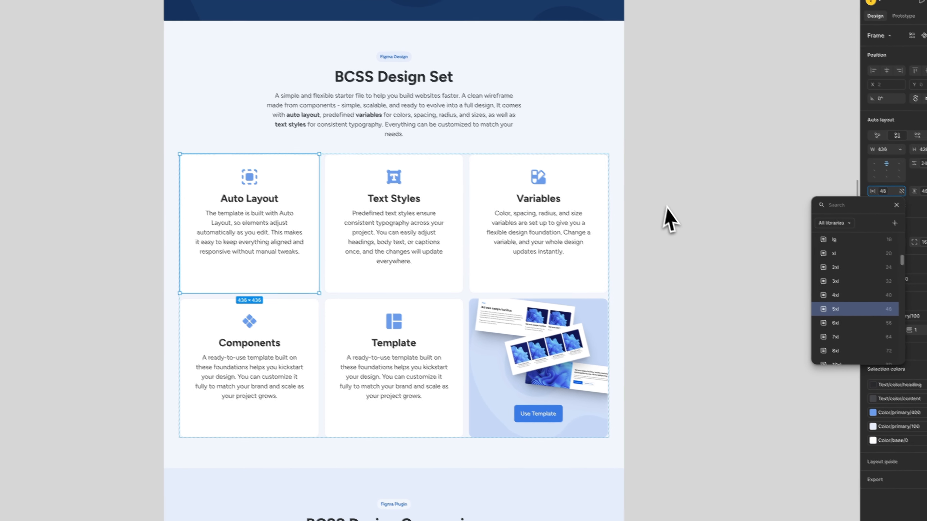
{"action": "left_click", "coordinate": [669, 210]}
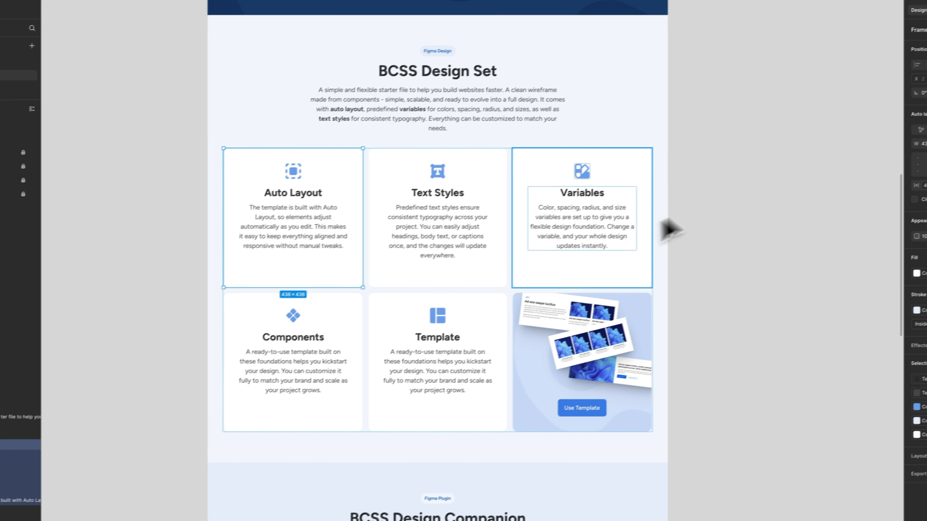
{"action": "left_click", "coordinate": [827, 148]}
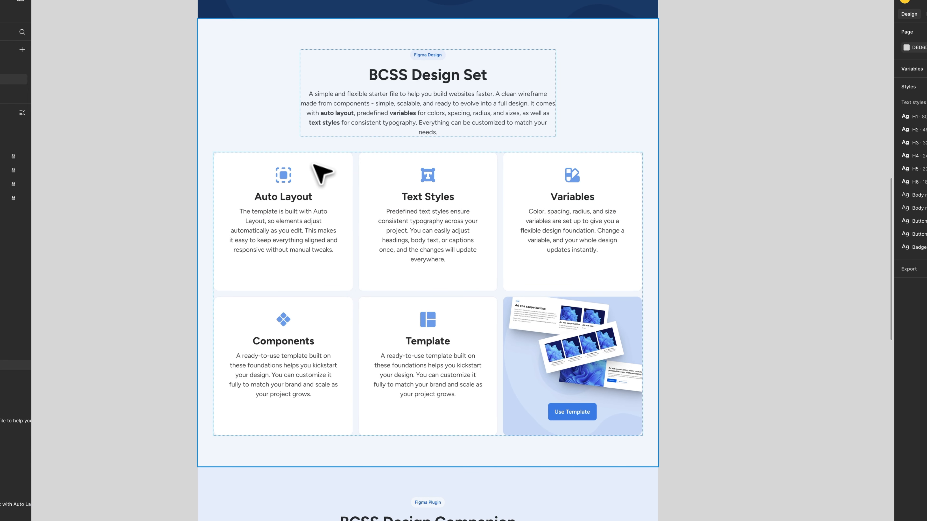
{"action": "left_click", "coordinate": [320, 174]}
{"action": "left_click", "coordinate": [316, 175]}
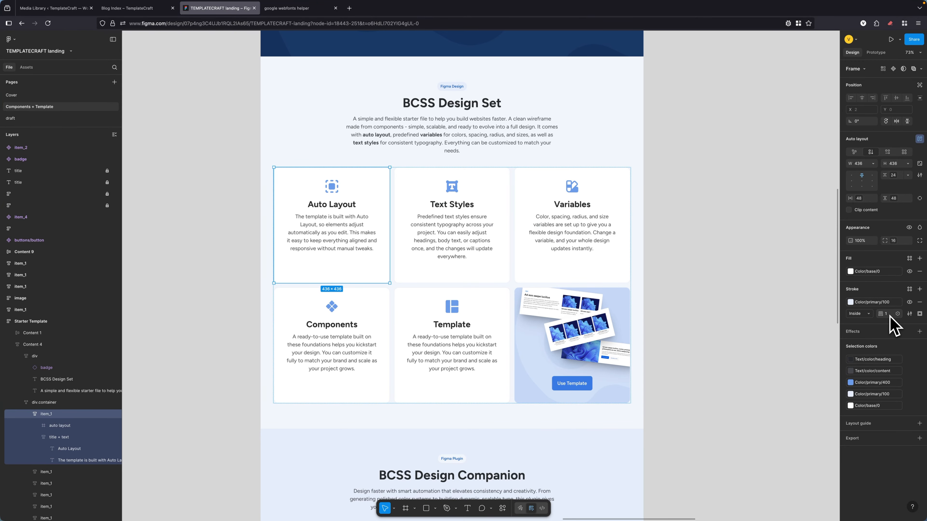
{"action": "left_click", "coordinate": [124, 8]}
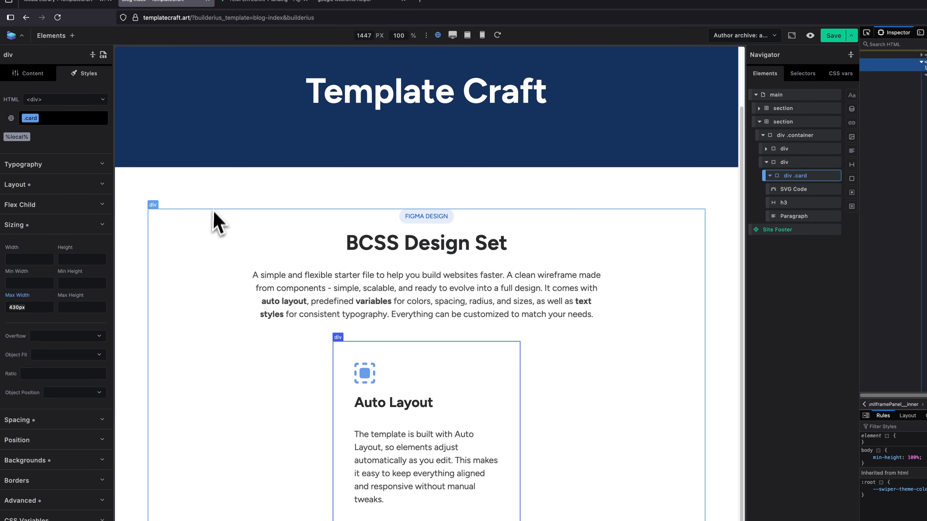
{"action": "left_click", "coordinate": [58, 226]}
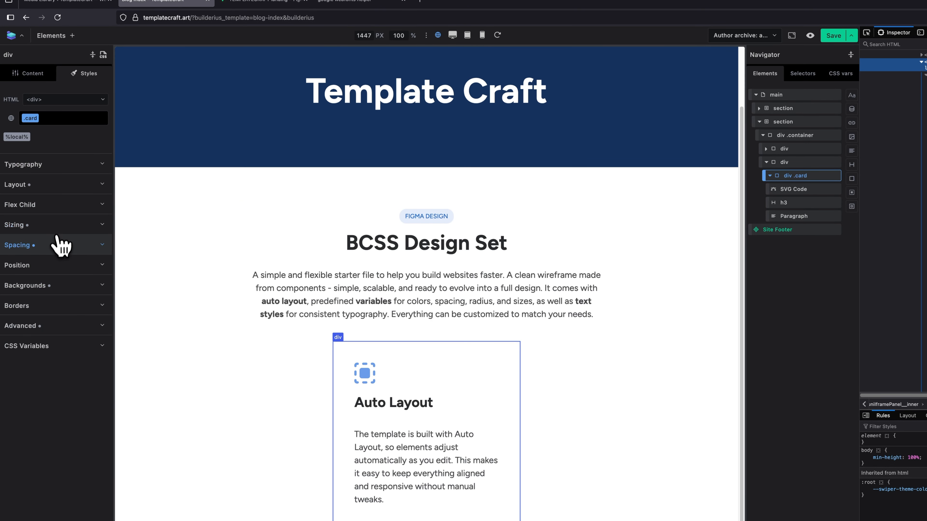
{"action": "left_click", "coordinate": [55, 306]}
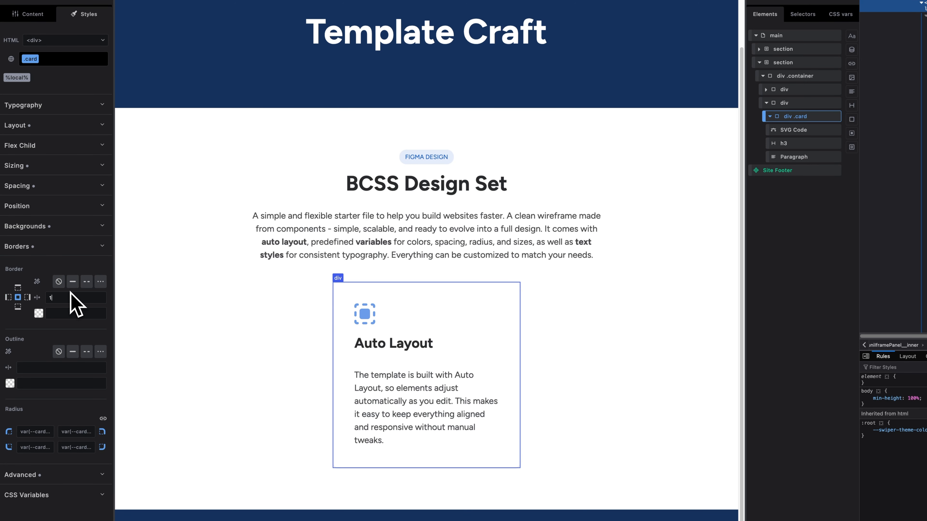
{"action": "left_click", "coordinate": [76, 288]}
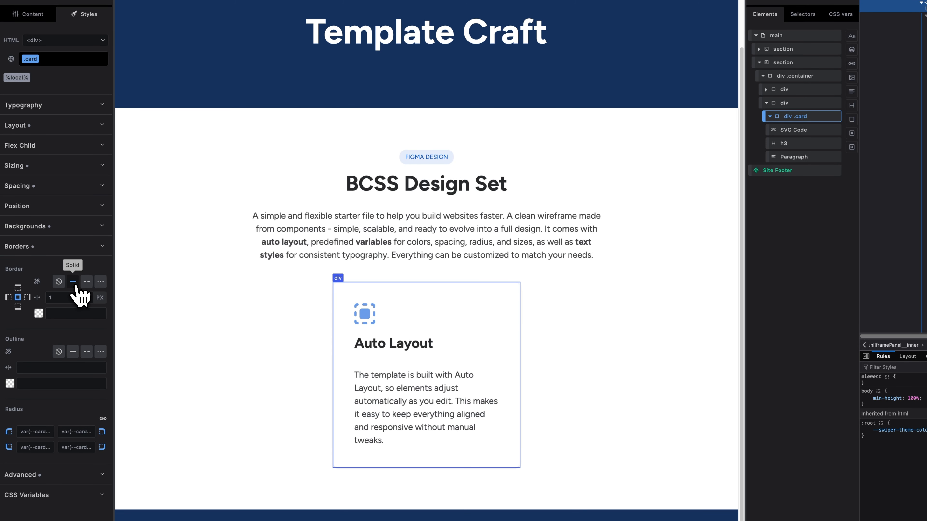
Search the CSS variables for "100" to choose the card's border color.
{"action": "left_click", "coordinate": [59, 312]}
{"action": "type", "text": "--"}
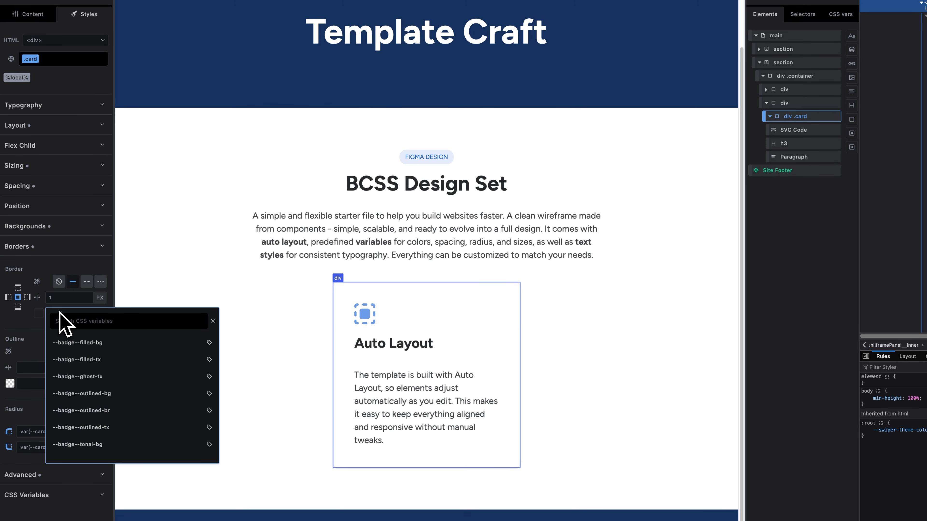
{"action": "type", "text": "1"}
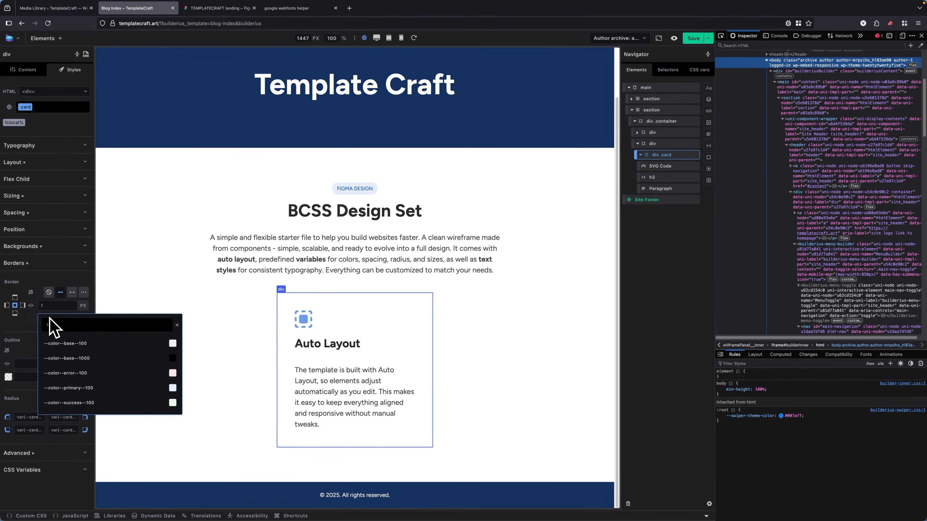
{"action": "type", "text": "00"}
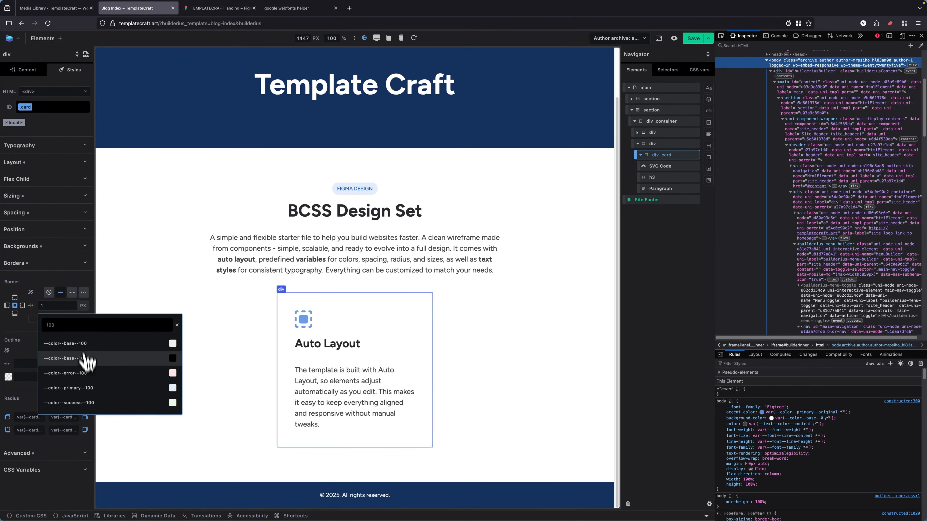
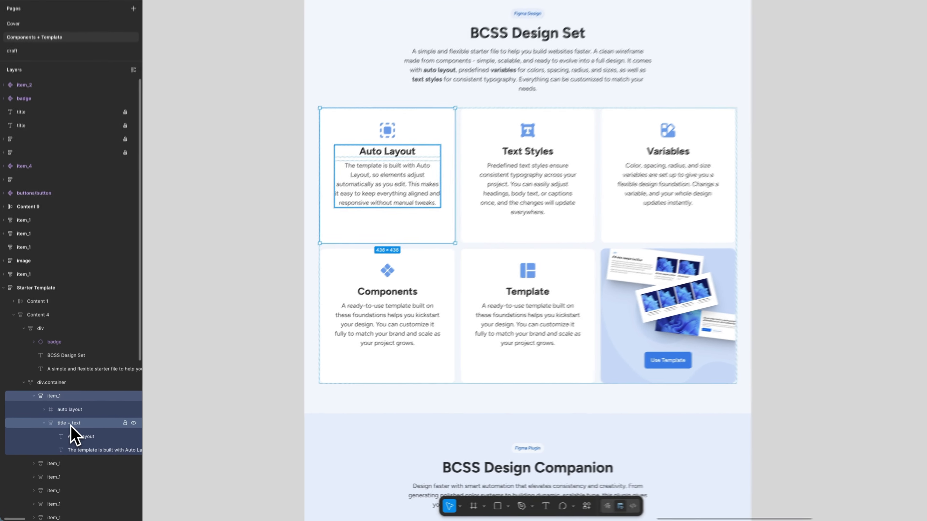
Check the Auto Layout card's title + text group in Figma and, in Builderius, group the card's h3 and paragraph in a new div.
{"action": "left_click", "coordinate": [60, 437]}
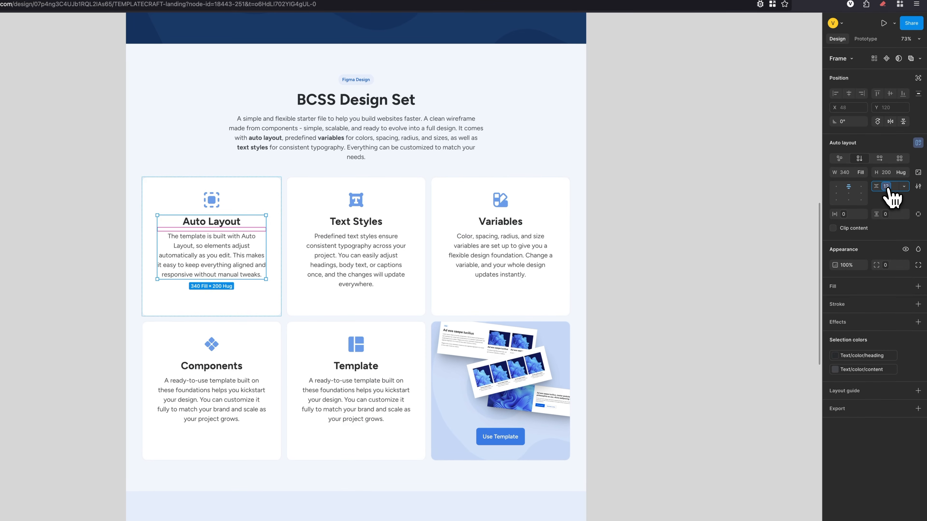
{"action": "left_click", "coordinate": [888, 188]}
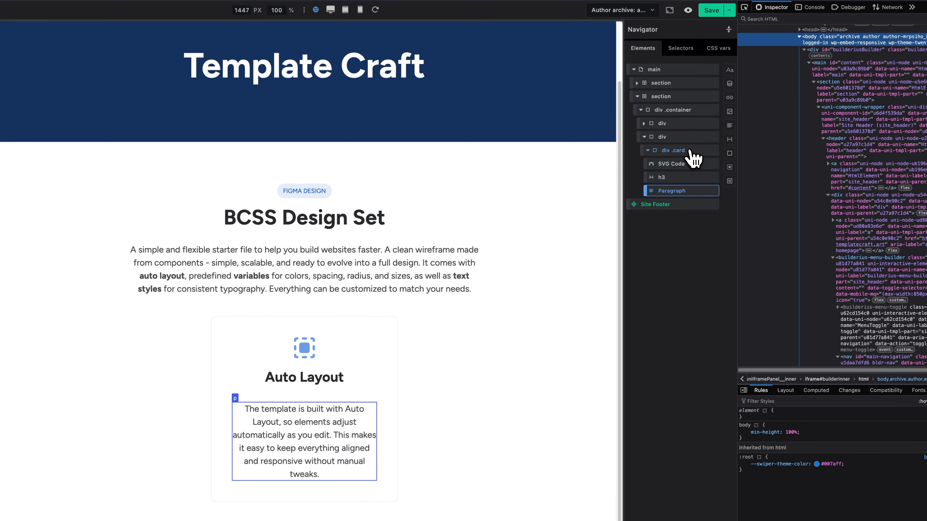
{"action": "left_click", "coordinate": [742, 158]}
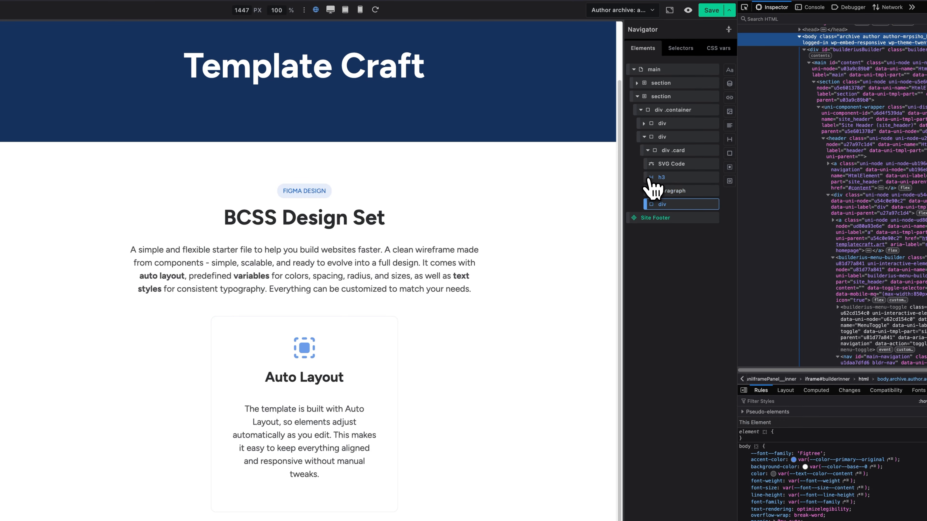
{"action": "left_click_drag", "start_coordinate": [645, 177], "coordinate": [666, 207]}
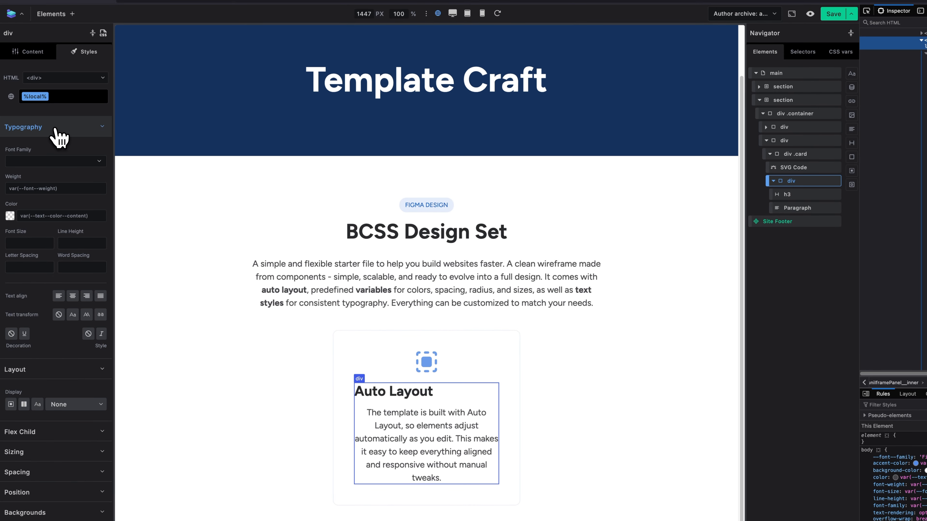
Make the new div a downward flex column with centered items and set its gap to the --spacing--md variable.
{"action": "left_click", "coordinate": [55, 128]}
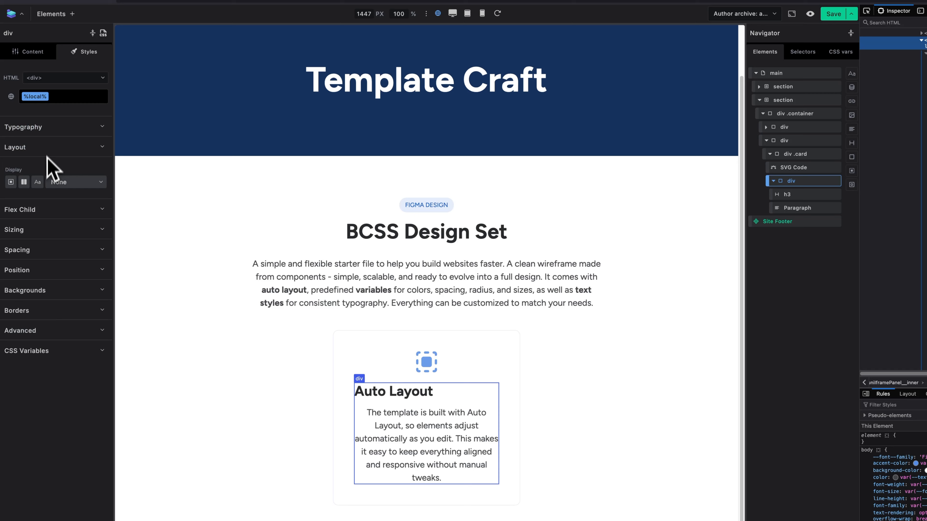
{"action": "left_click", "coordinate": [24, 182]}
{"action": "left_click", "coordinate": [87, 211]}
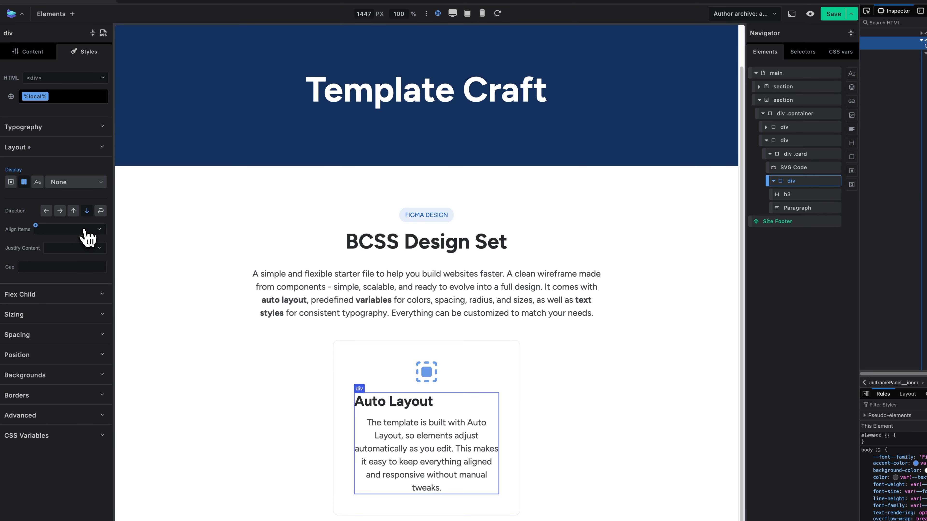
{"action": "left_click", "coordinate": [83, 230]}
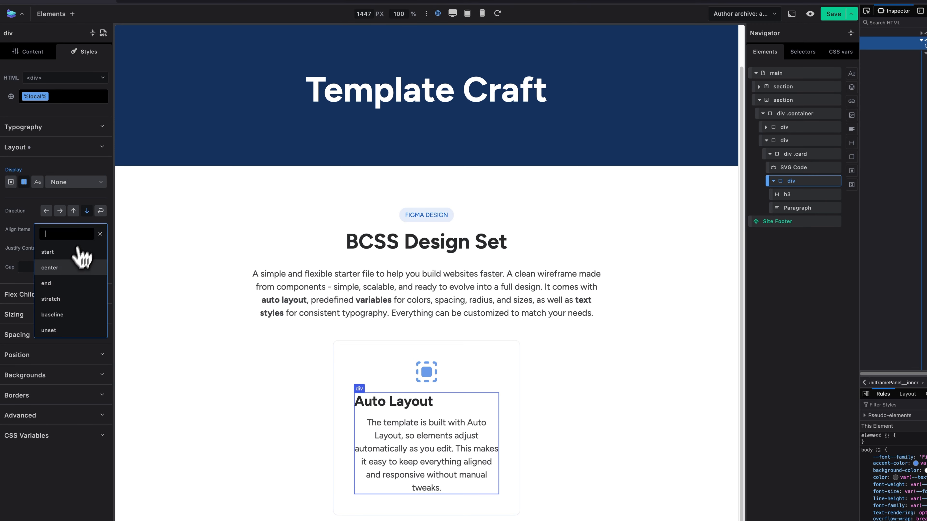
{"action": "left_click", "coordinate": [71, 270]}
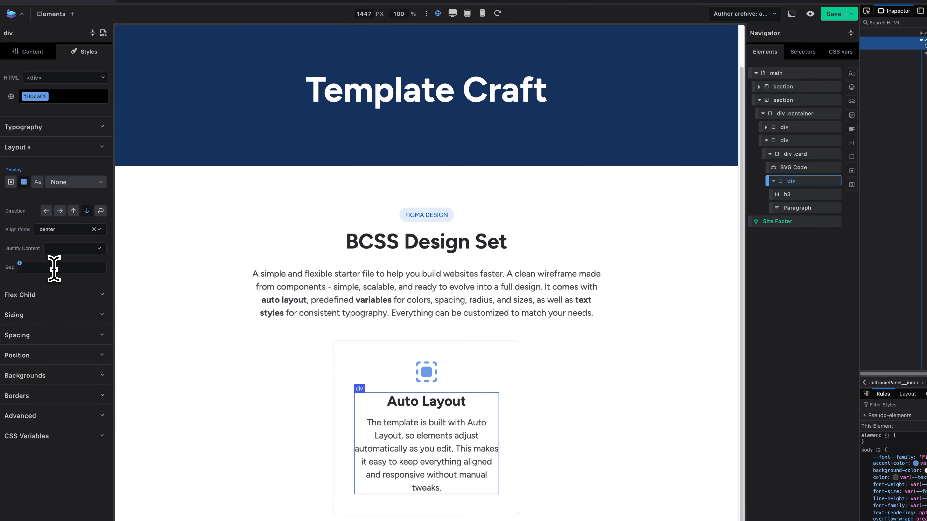
{"action": "left_click", "coordinate": [54, 269]}
{"action": "type", "text": "md"}
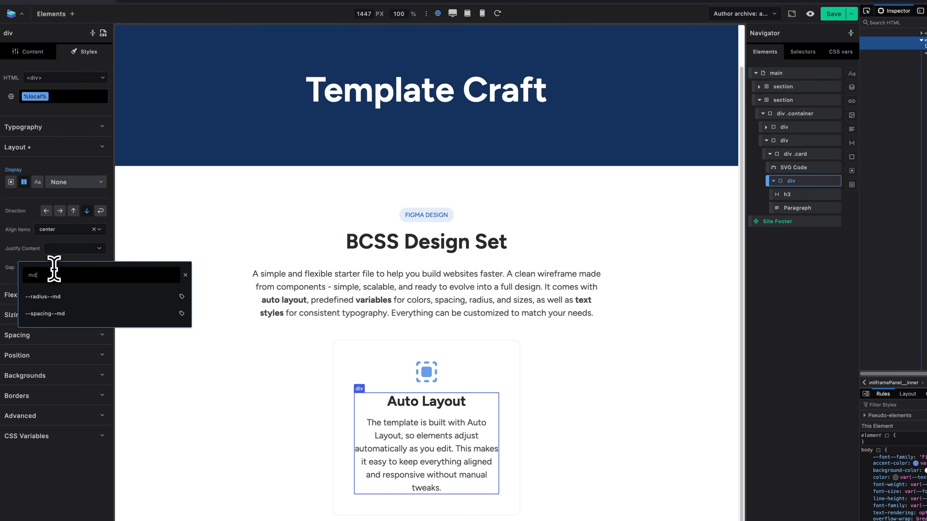
{"action": "left_click", "coordinate": [60, 314]}
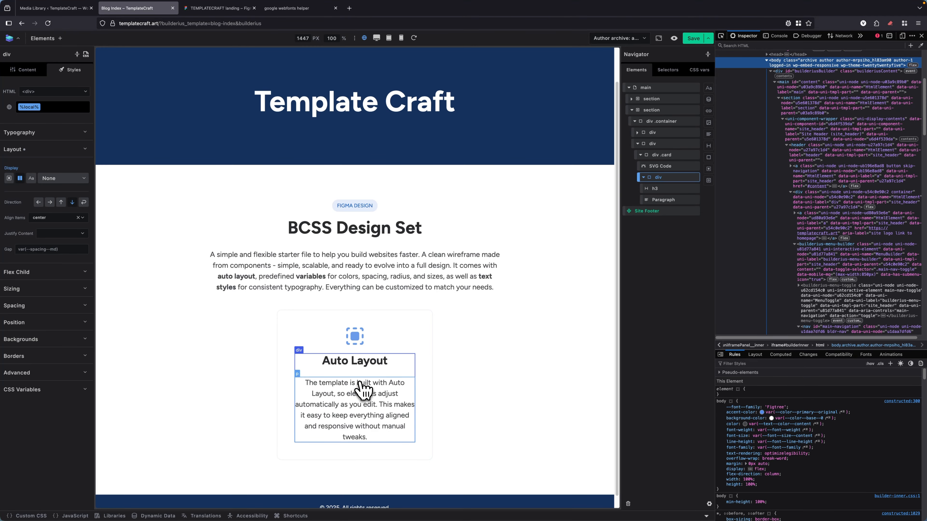
Inspect the card's inner div, paragraph and h3 in the browser inspector to find where the extra spacing comes from.
{"action": "left_click", "coordinate": [663, 200]}
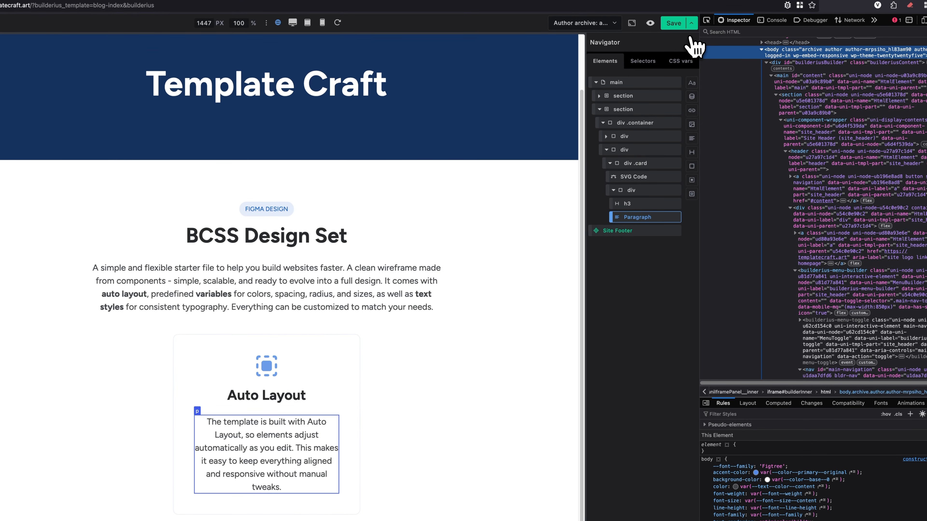
{"action": "left_click", "coordinate": [707, 21]}
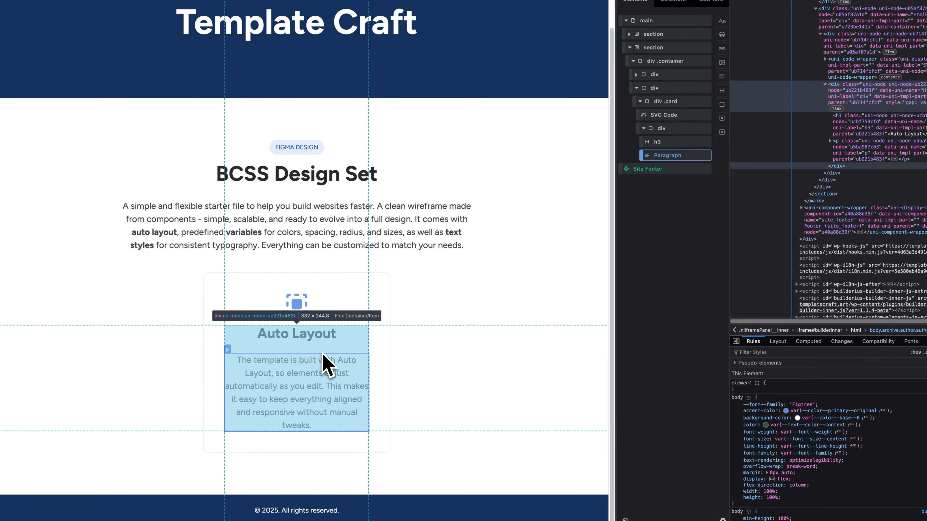
{"action": "left_click", "coordinate": [326, 362]}
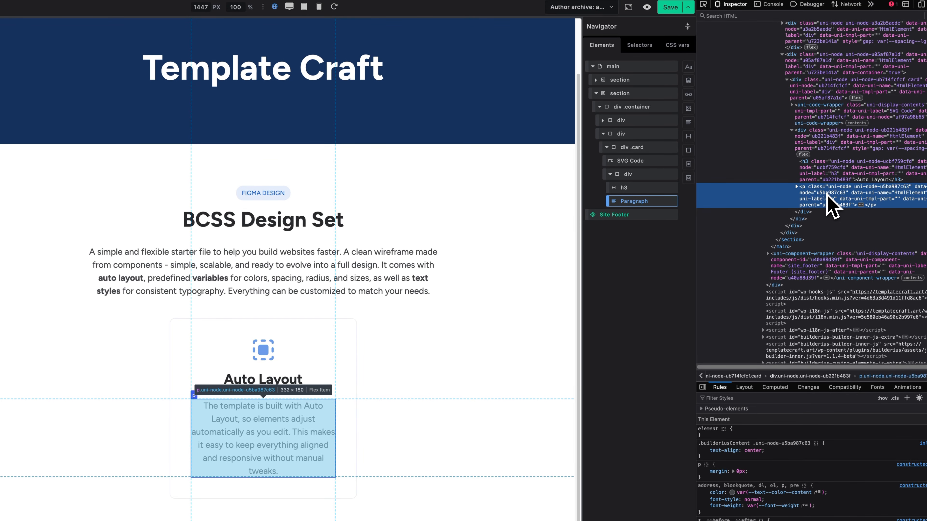
{"action": "left_click", "coordinate": [824, 177]}
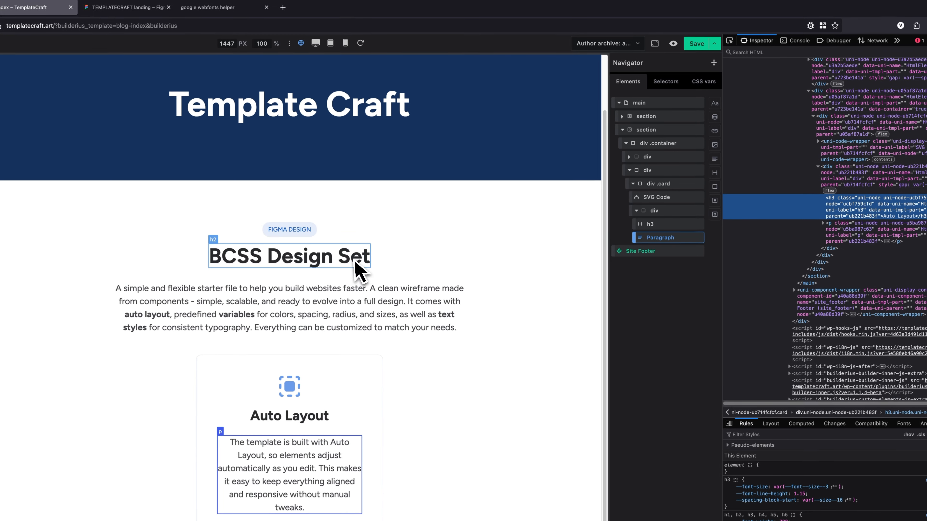
{"action": "left_click", "coordinate": [731, 42]}
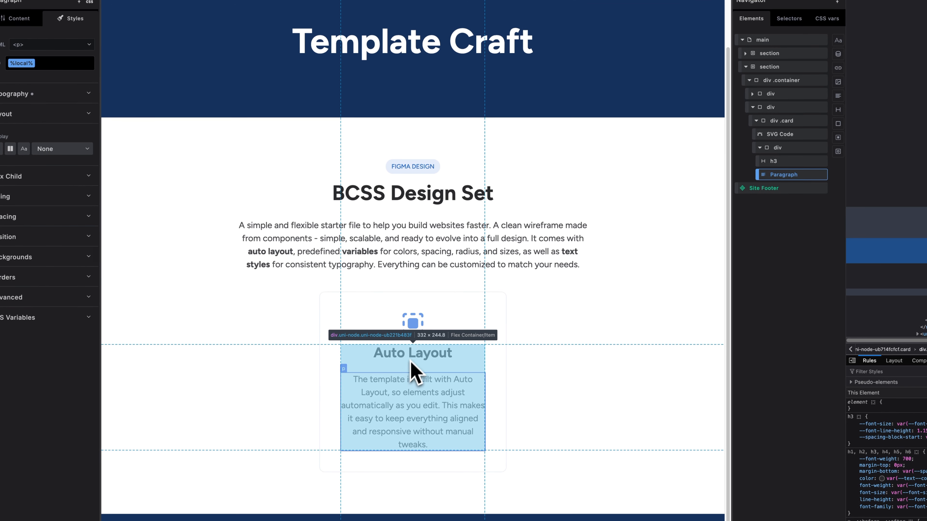
{"action": "left_click", "coordinate": [287, 417]}
Set the bottom margin of both the Auto Layout h3 and the BCSS Design Set heading to 0.
{"action": "left_click", "coordinate": [409, 352]}
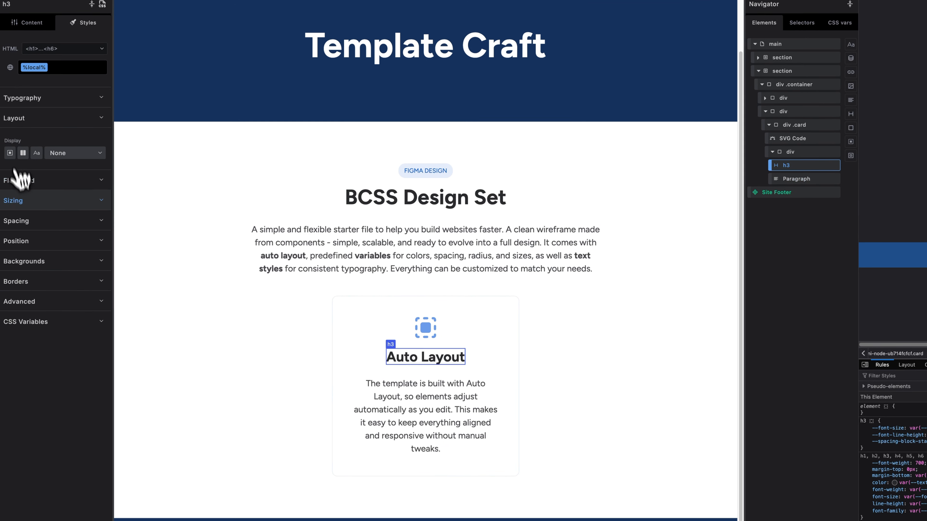
{"action": "left_click", "coordinate": [57, 222]}
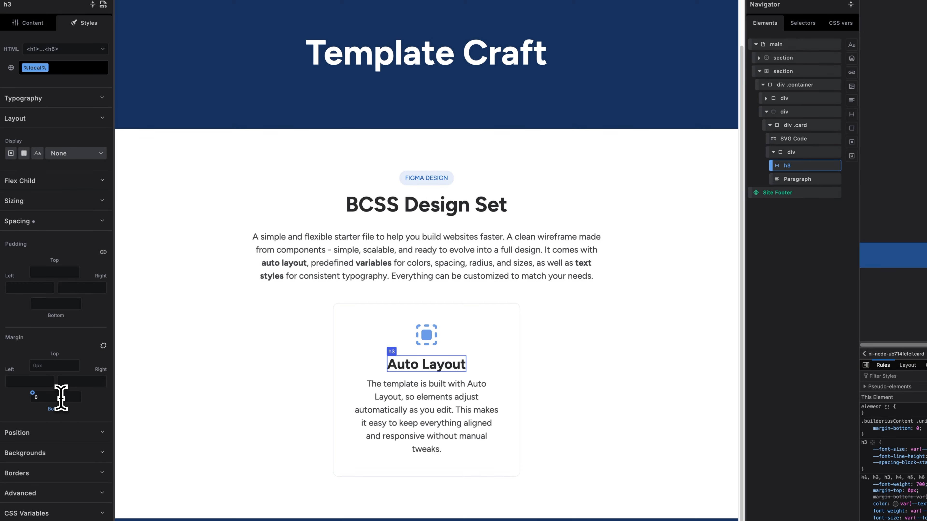
{"action": "left_click", "coordinate": [403, 203]}
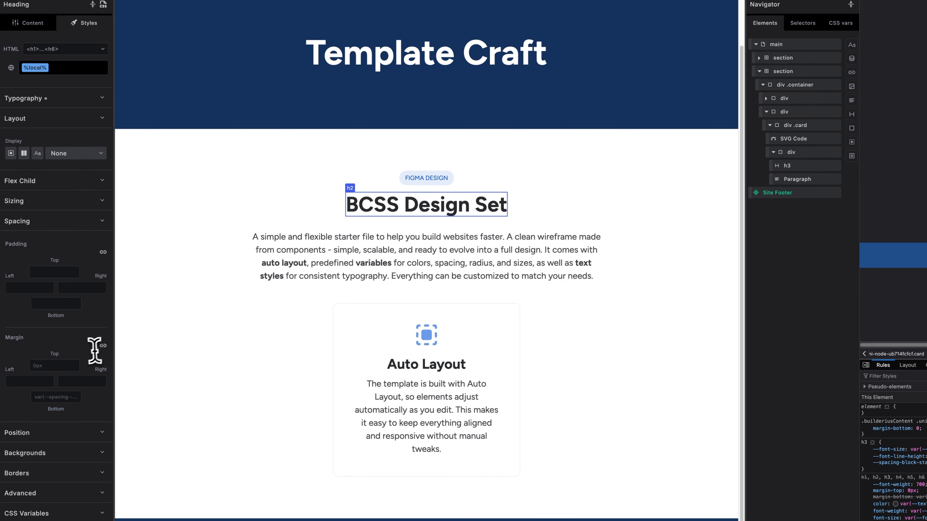
{"action": "left_click", "coordinate": [66, 395]}
{"action": "type", "text": "0"}
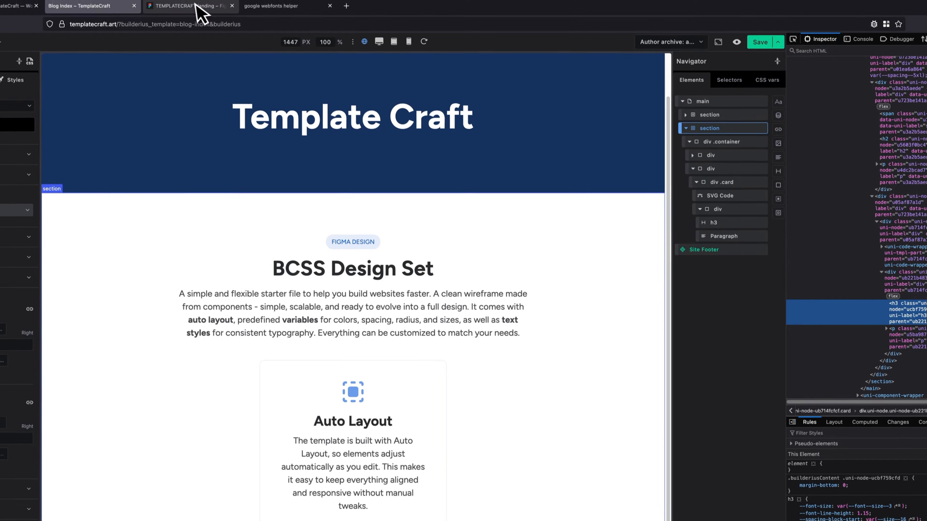
In Figma, examine the Content 4 section, its heading div and the Starter Template frame for the section's background fill.
{"action": "left_click", "coordinate": [194, 9]}
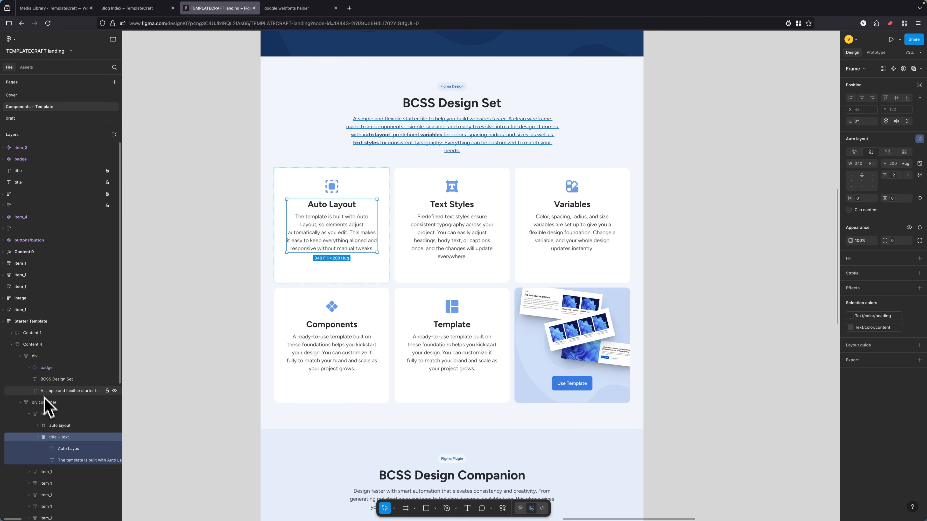
{"action": "left_click", "coordinate": [35, 344]}
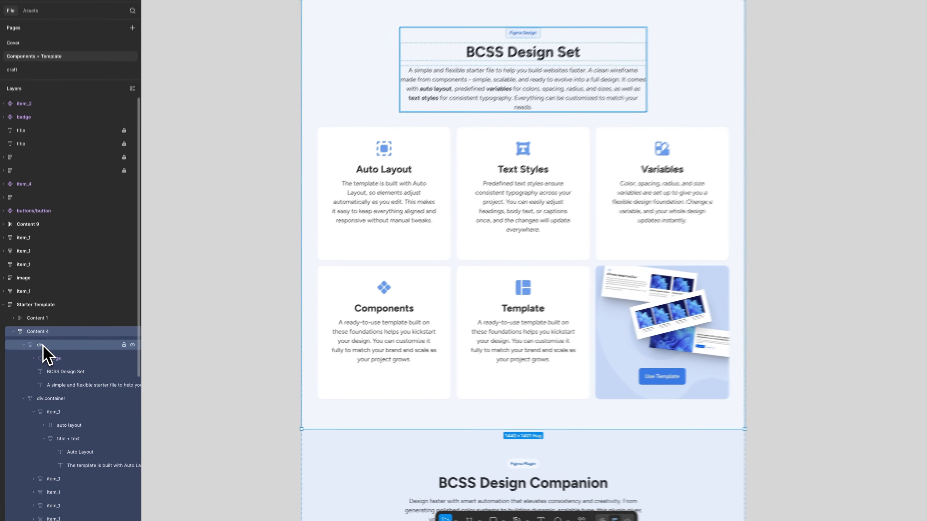
{"action": "left_click", "coordinate": [36, 356]}
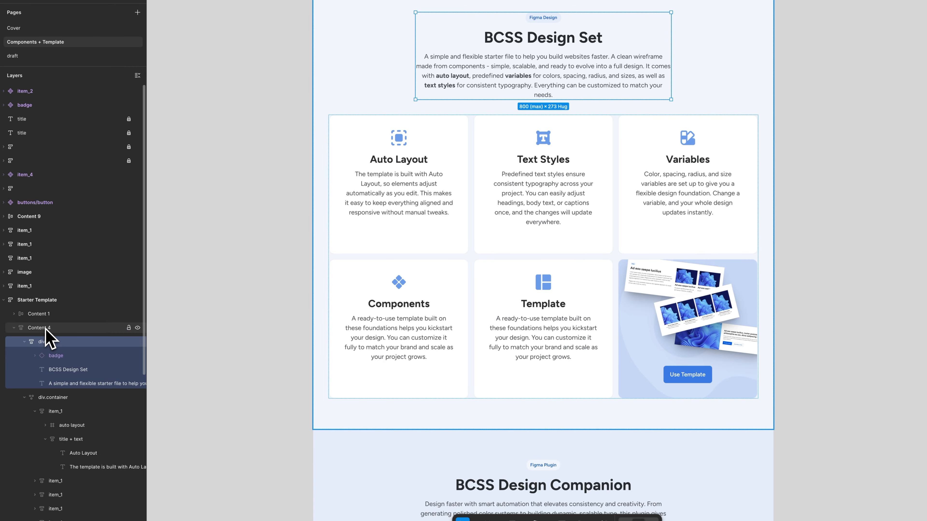
{"action": "left_click", "coordinate": [45, 328]}
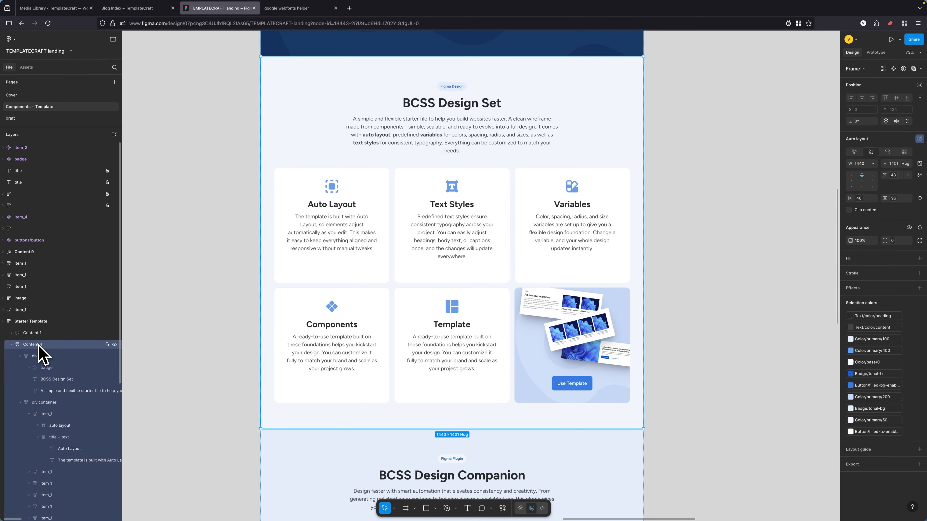
{"action": "left_click", "coordinate": [39, 324]}
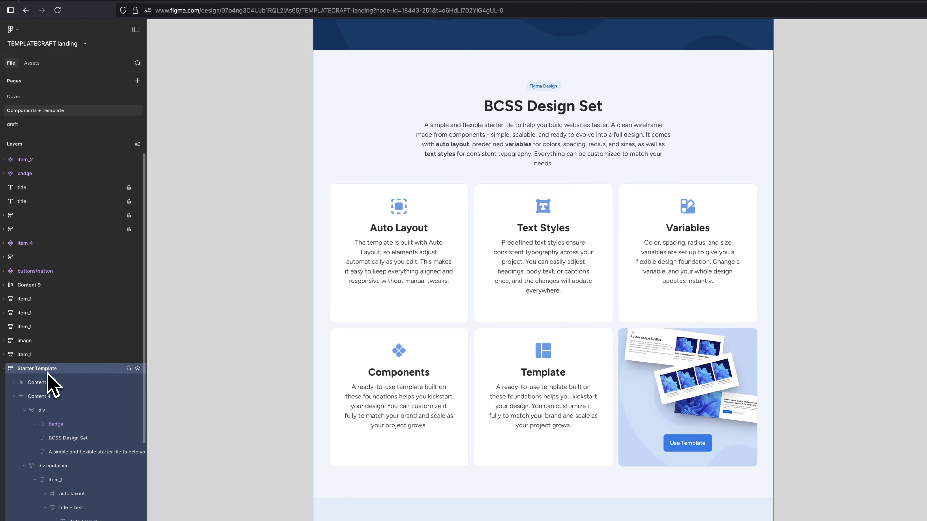
Back in Builderius, set the BCSS Design Set section's background color to the --color--primary--50 variable.
{"action": "left_click", "coordinate": [182, 8]}
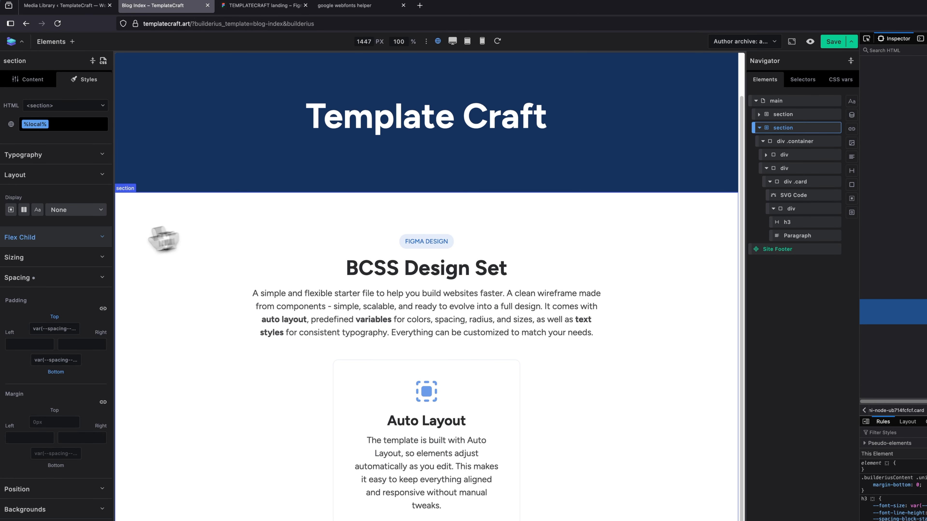
{"action": "left_click", "coordinate": [55, 279]}
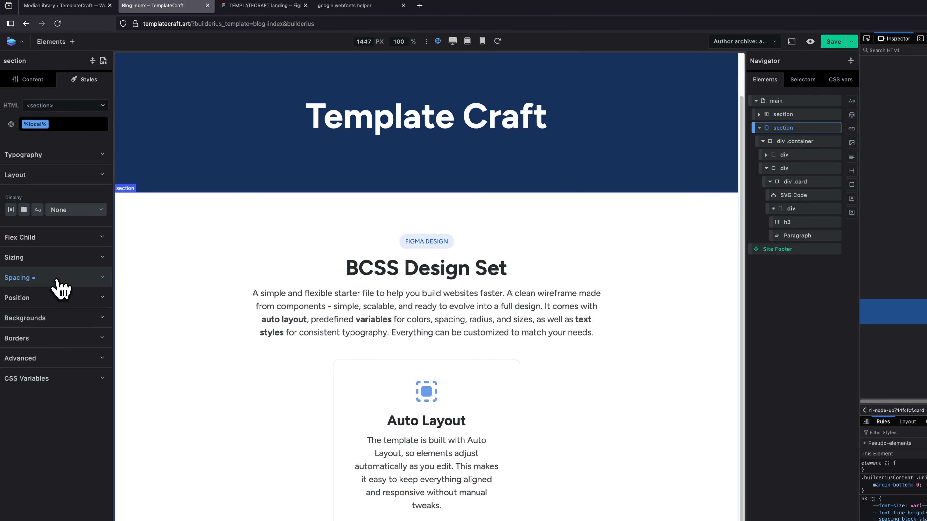
{"action": "left_click", "coordinate": [45, 175]}
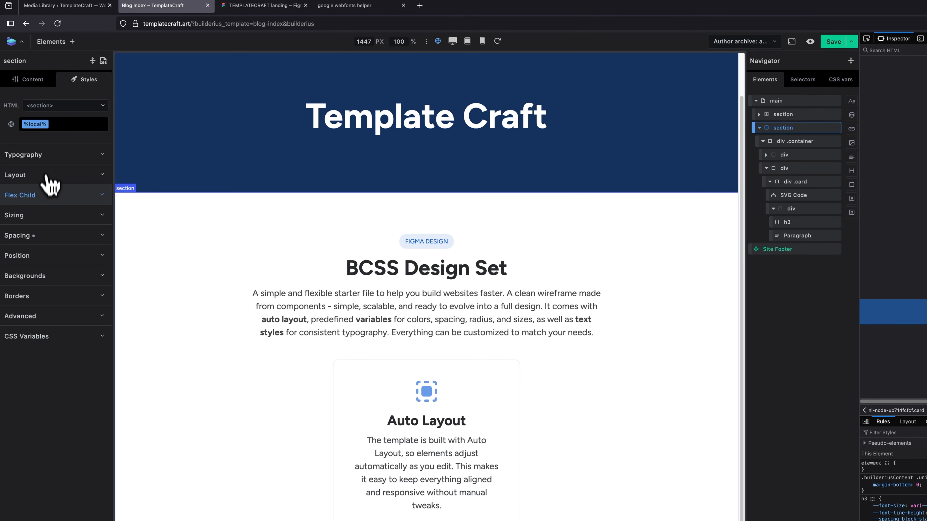
{"action": "left_click", "coordinate": [46, 276]}
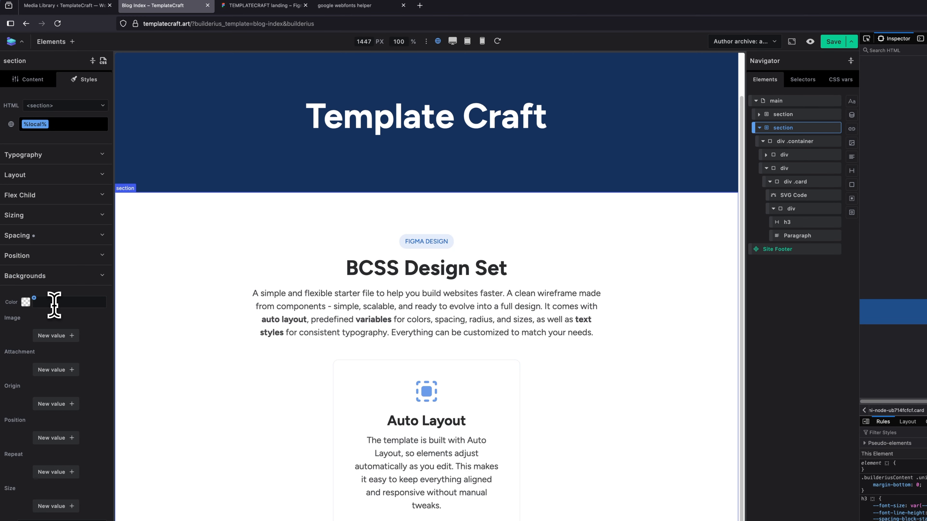
{"action": "left_click", "coordinate": [54, 305]}
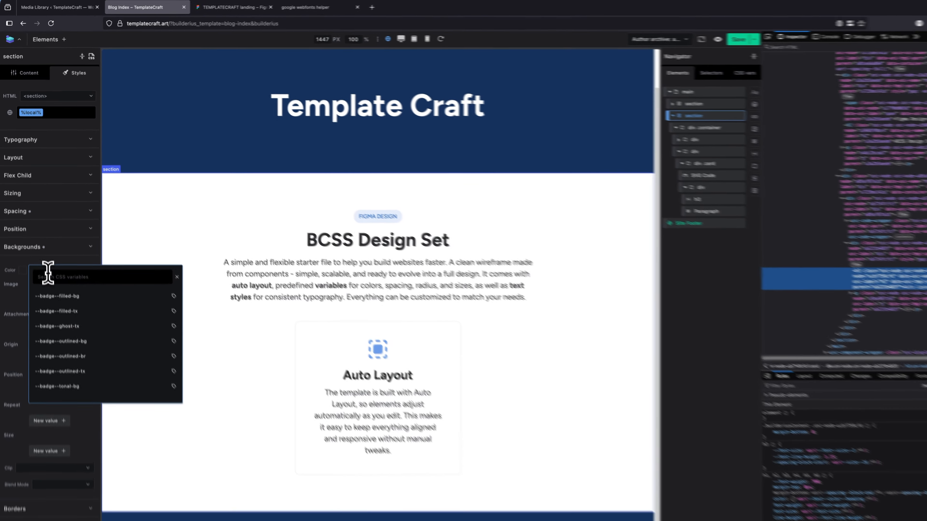
{"action": "type", "text": "50"}
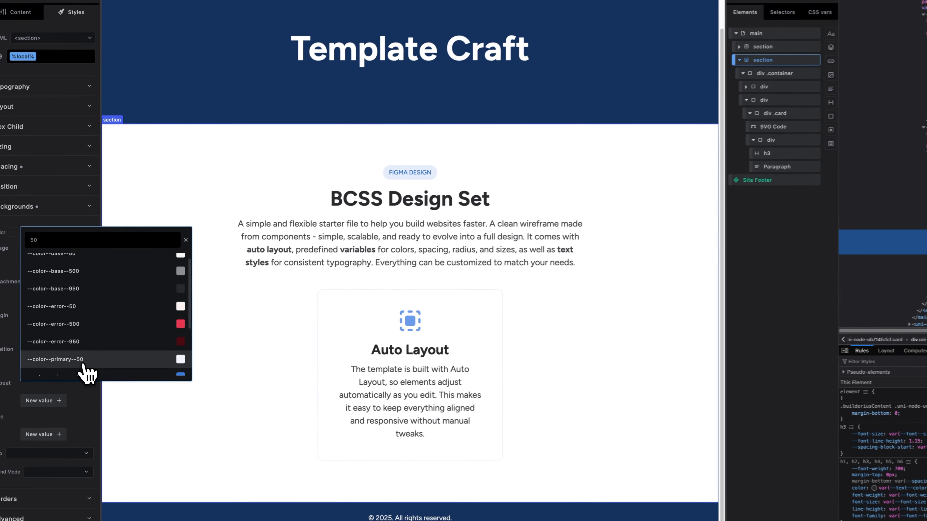
{"action": "left_click", "coordinate": [87, 368]}
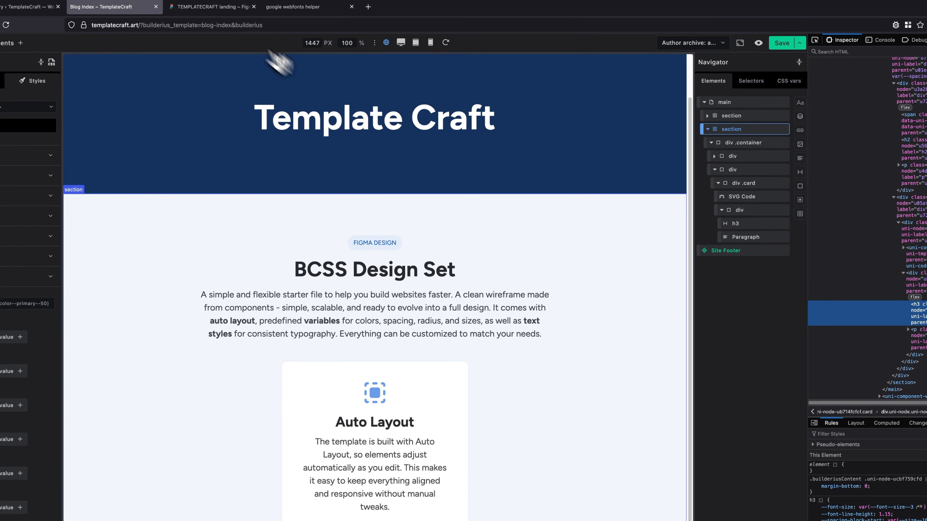
Compare the section's background with the Figma design, check the fill of the BCSS Design Companion section, and return to Builderius.
{"action": "left_click", "coordinate": [206, 5]}
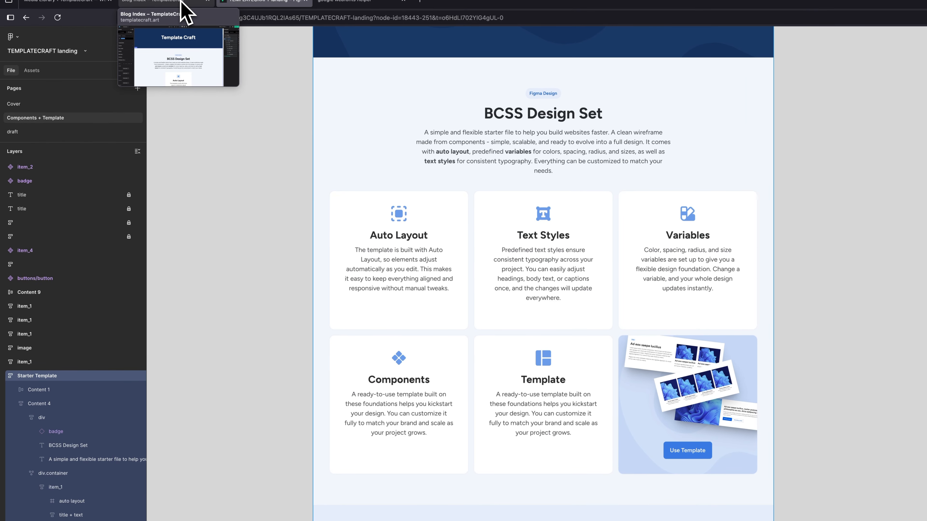
{"action": "left_click", "coordinate": [182, 3]}
{"action": "left_click", "coordinate": [250, 2]}
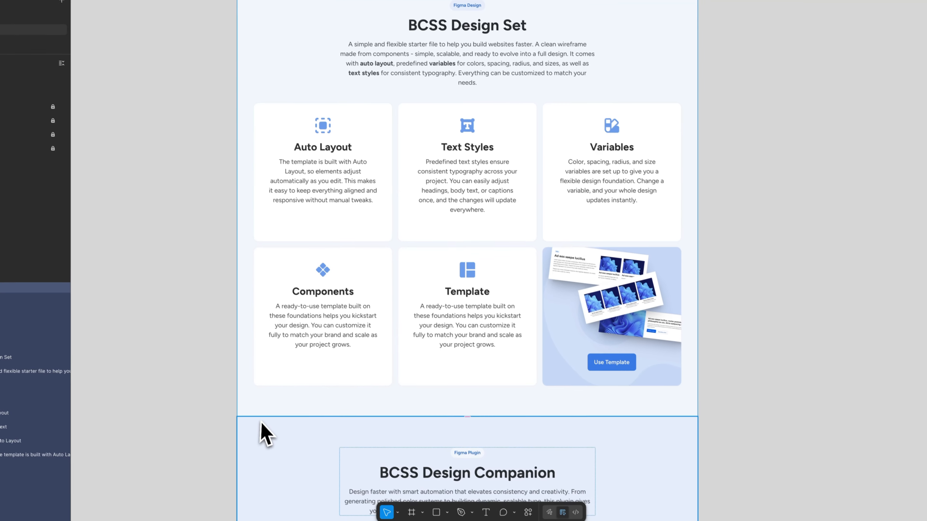
{"action": "left_click", "coordinate": [261, 423]}
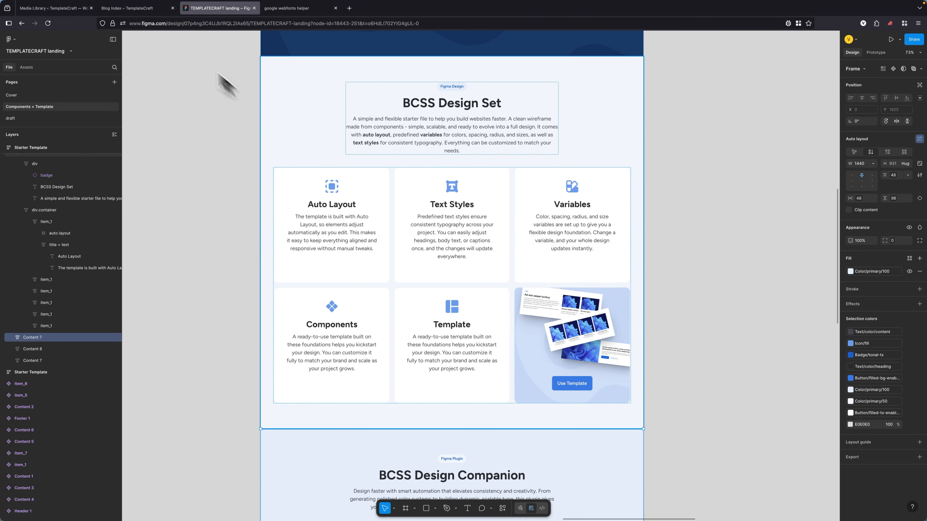
{"action": "left_click", "coordinate": [145, 7]}
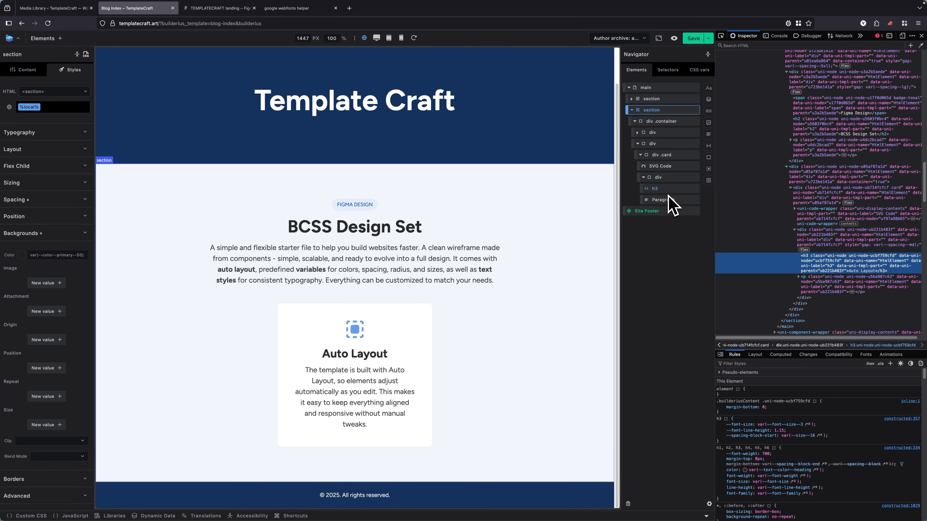
Duplicate the Auto Layout card inside the BCSS Design Set section's cards container.
{"action": "left_click", "coordinate": [666, 178]}
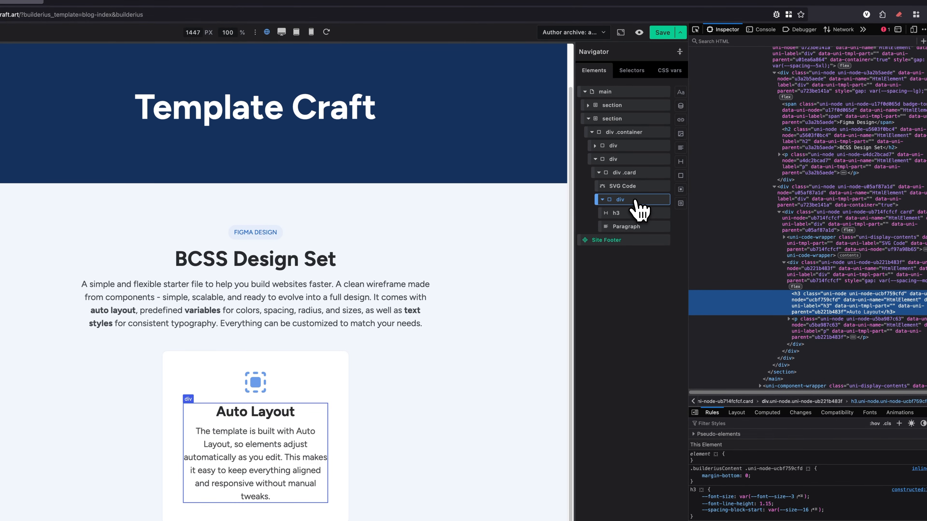
{"action": "left_click", "coordinate": [623, 172]}
{"action": "right_click", "coordinate": [622, 171]}
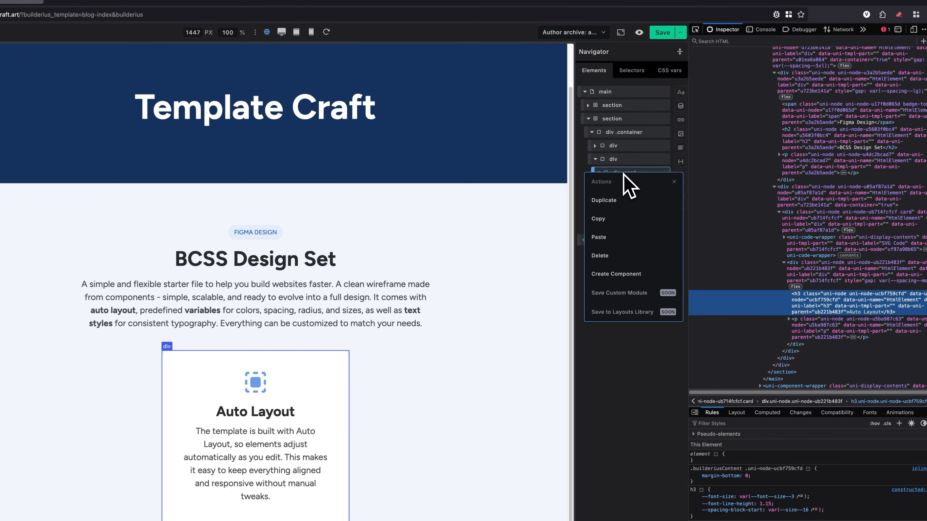
{"action": "left_click", "coordinate": [621, 170]}
{"action": "left_click", "coordinate": [598, 172]}
{"action": "right_click", "coordinate": [626, 169]}
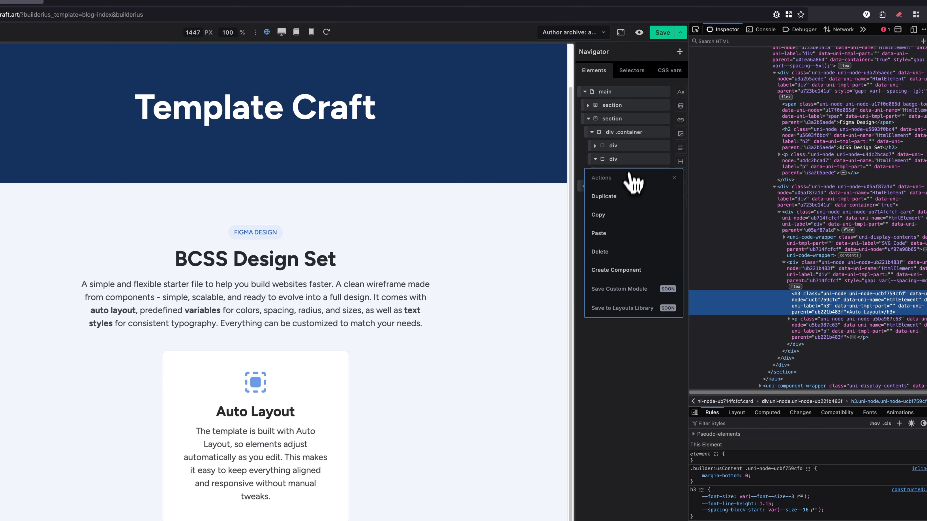
{"action": "left_click", "coordinate": [624, 197]}
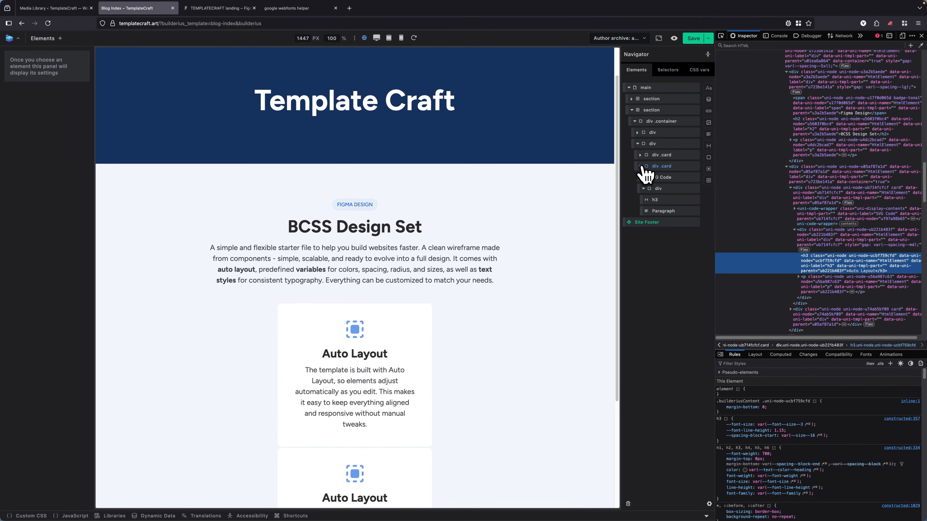
{"action": "scroll", "coordinate": [380, 299], "scroll_direction": "down", "scroll_amount": 5}
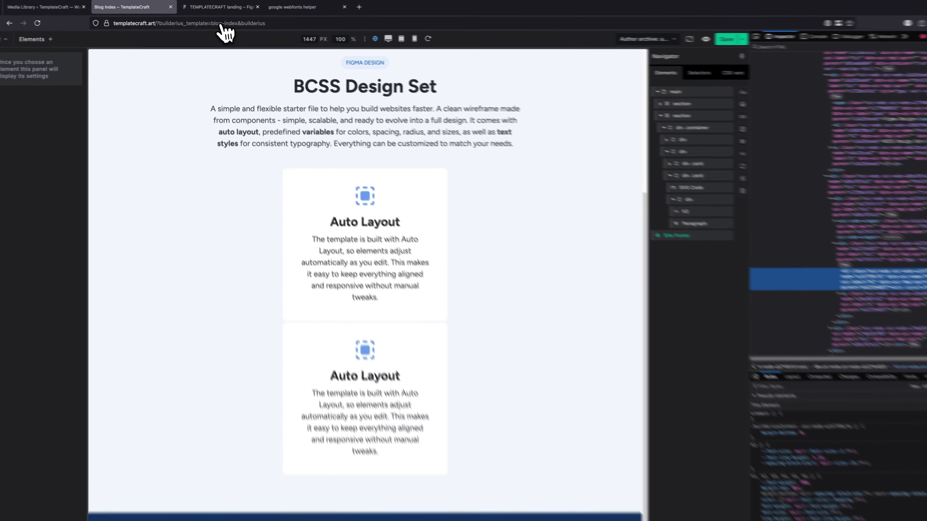
In Figma, copy the icon of the Text Styles card as SVG.
{"action": "left_click", "coordinate": [234, 8]}
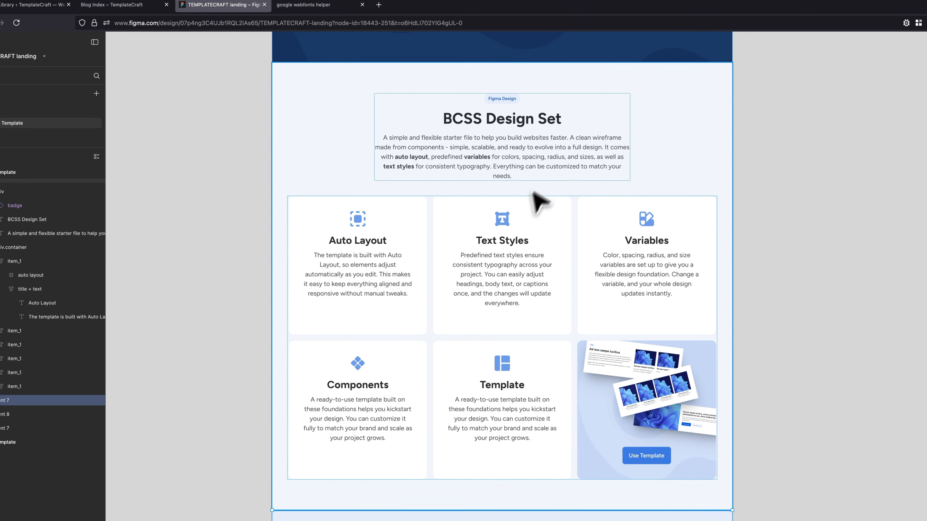
{"action": "left_click", "coordinate": [470, 241]}
{"action": "left_click", "coordinate": [511, 222]}
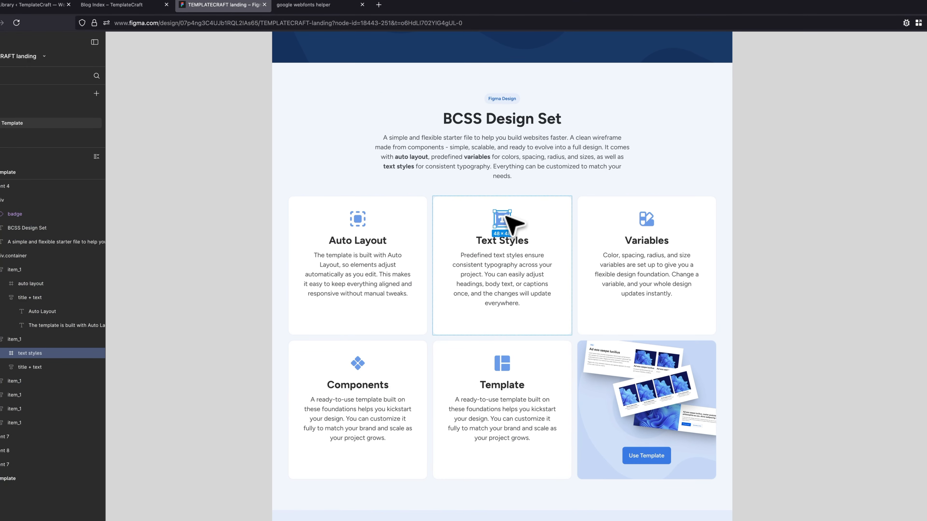
{"action": "right_click", "coordinate": [26, 353]}
{"action": "mouse_move", "coordinate": [68, 331]}
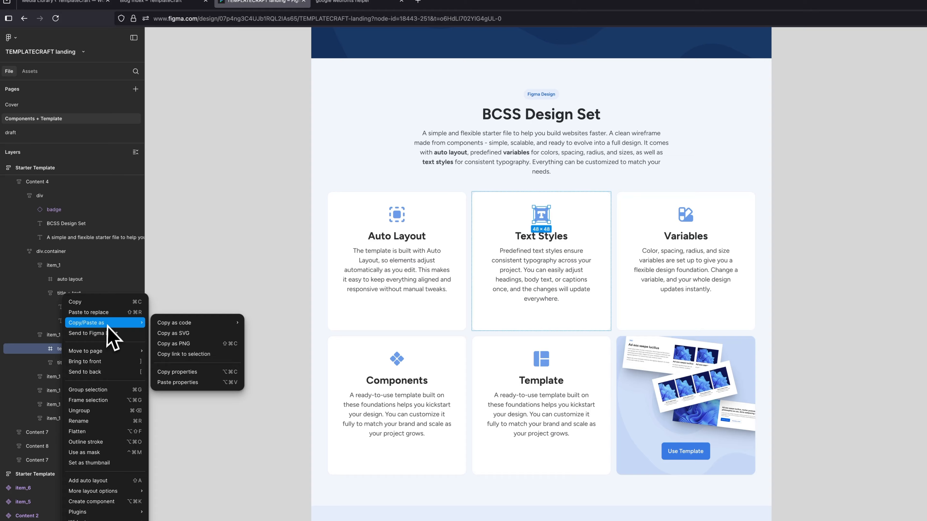
{"action": "left_click", "coordinate": [163, 334]}
Back in Builderius, replace the second card's SVG code with the copied Text Styles icon.
{"action": "left_click", "coordinate": [165, 3]}
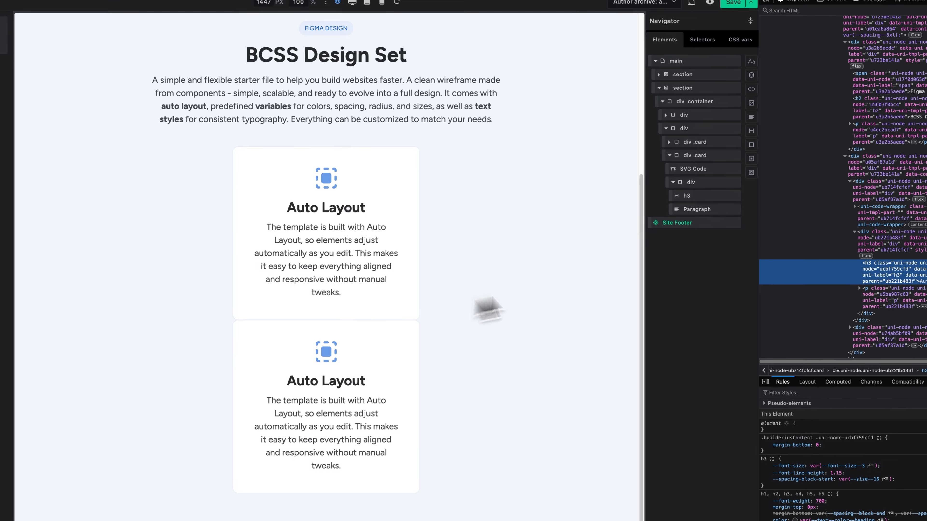
{"action": "left_click", "coordinate": [689, 169]}
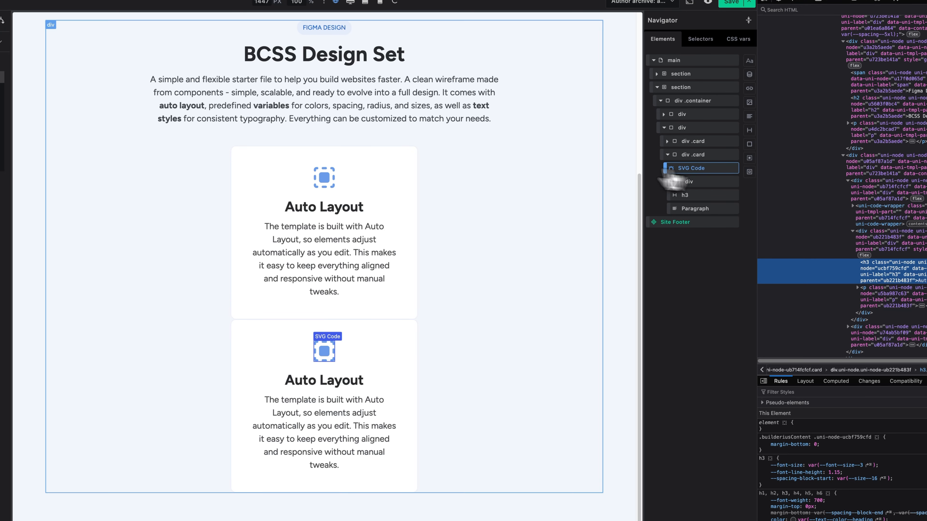
{"action": "left_click", "coordinate": [62, 152]}
{"action": "key", "text": "ctrl+a"}
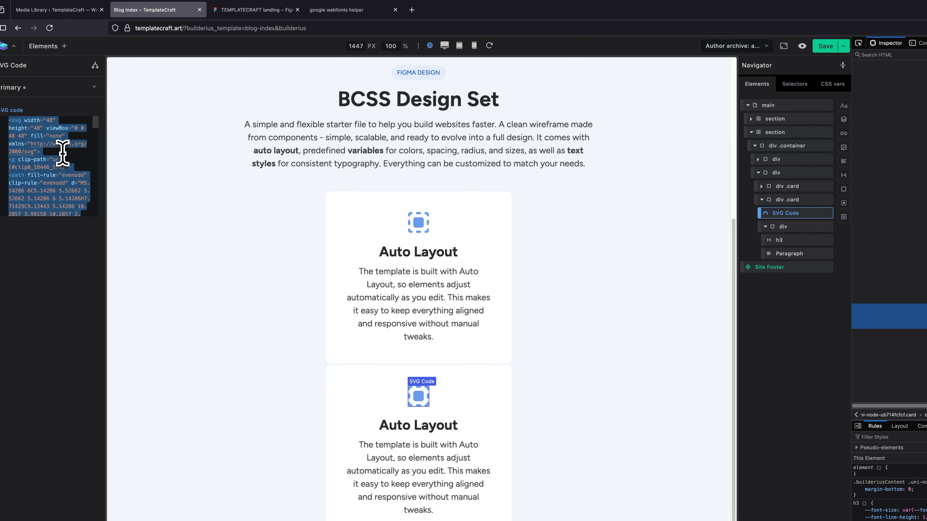
{"action": "key", "text": "ctrl+v"}
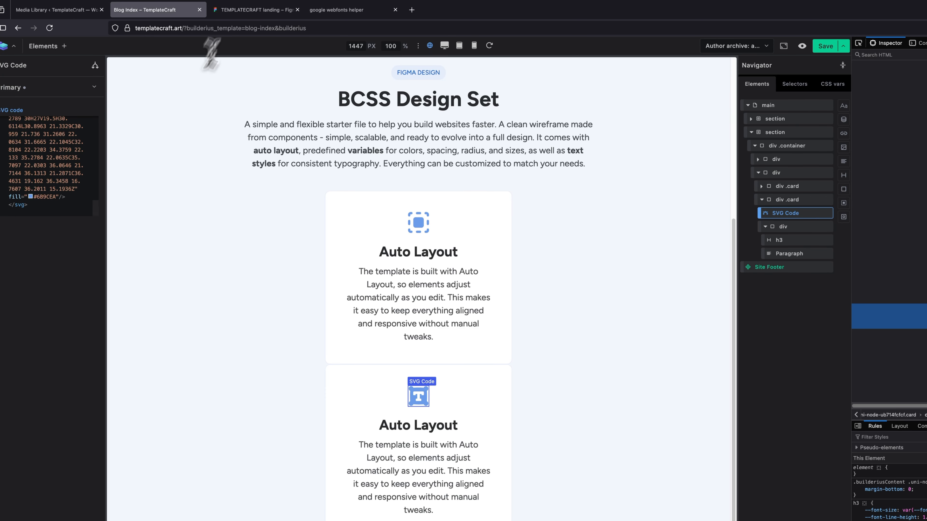
Take the second card's title from the Figma design and change its h3 in Builderius to "Text Styles".
{"action": "left_click", "coordinate": [252, 9]}
{"action": "double_click", "coordinate": [515, 234]}
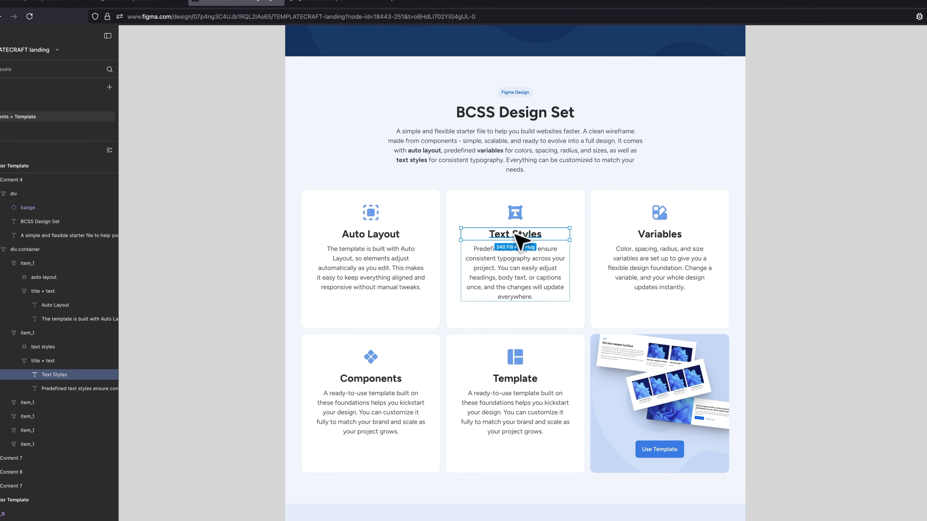
{"action": "double_click", "coordinate": [516, 235]}
{"action": "left_click", "coordinate": [160, 3]}
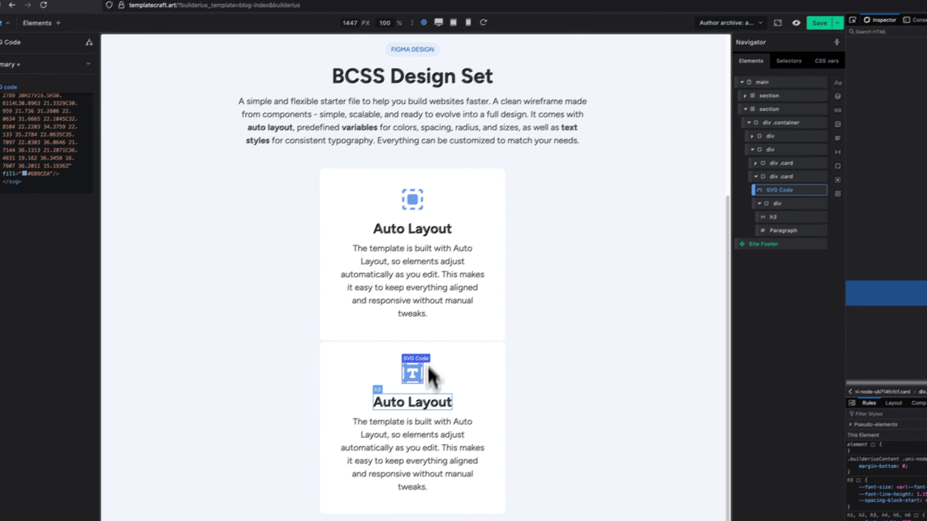
{"action": "left_click", "coordinate": [368, 413]}
{"action": "left_click", "coordinate": [13, 72]}
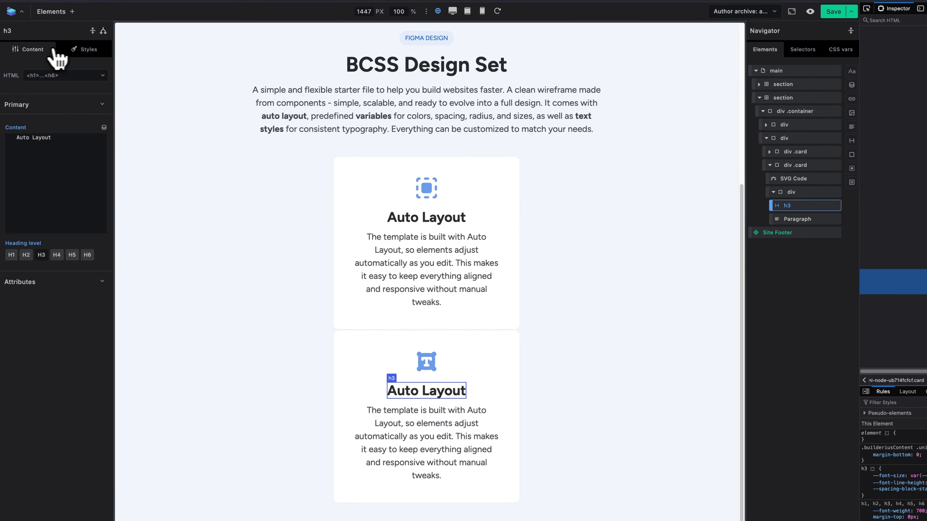
{"action": "left_click_drag", "start_coordinate": [73, 140], "coordinate": [15, 141]}
{"action": "type", "text": "Text Styles"}
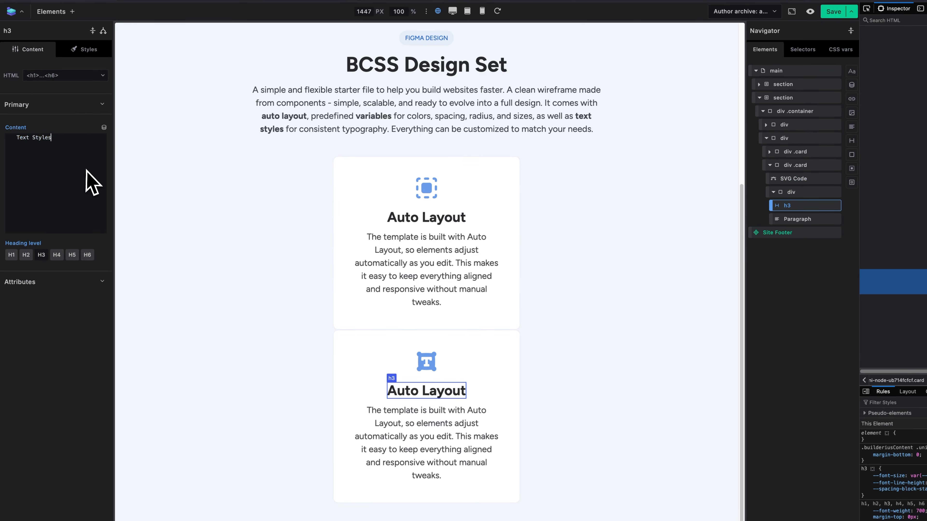
Copy the "Predefined text styles ensure consistent typography" description from Figma and replace the second card's paragraph in Builderius with it.
{"action": "left_click", "coordinate": [235, 2]}
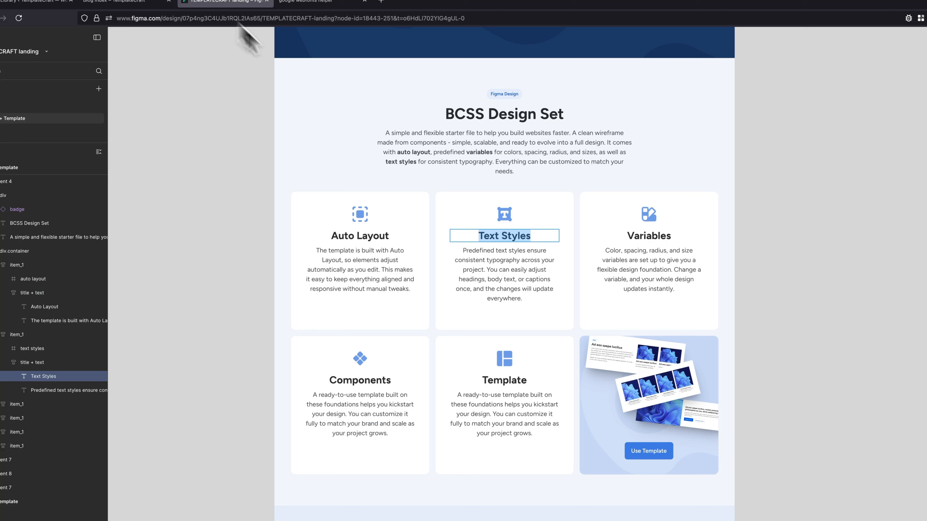
{"action": "double_click", "coordinate": [508, 257]}
{"action": "key", "text": "ctrl+a"}
{"action": "key", "text": "ctrl+c"}
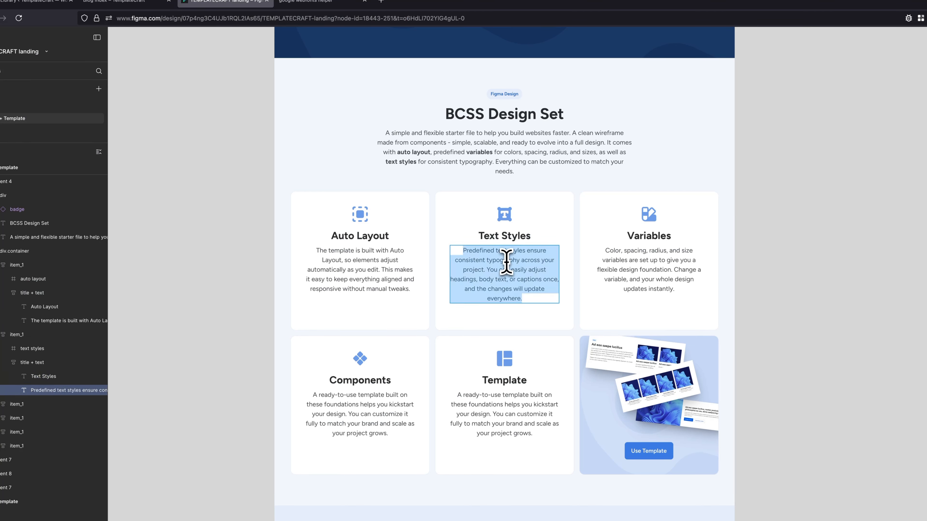
{"action": "left_click", "coordinate": [141, 4]}
{"action": "left_click", "coordinate": [408, 436]}
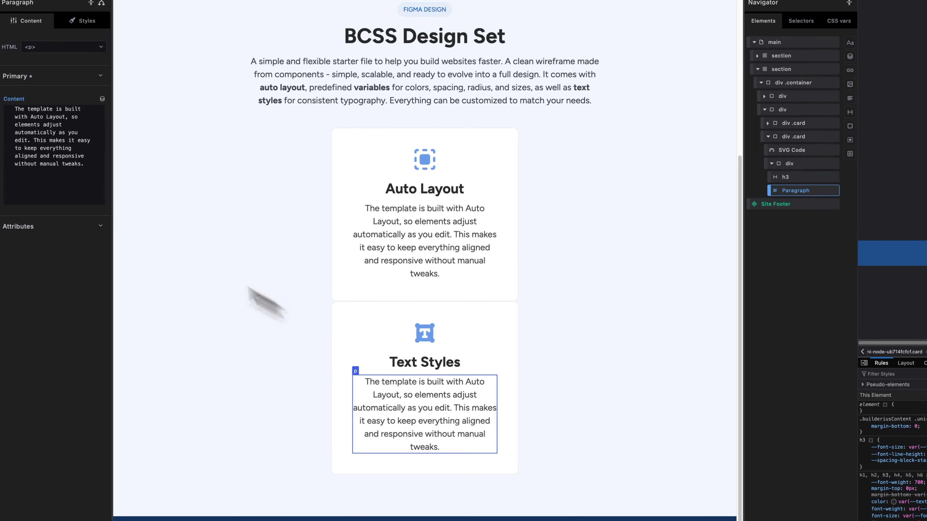
{"action": "left_click", "coordinate": [55, 179]}
{"action": "key", "text": "ctrl+a"}
{"action": "key", "text": "ctrl+v"}
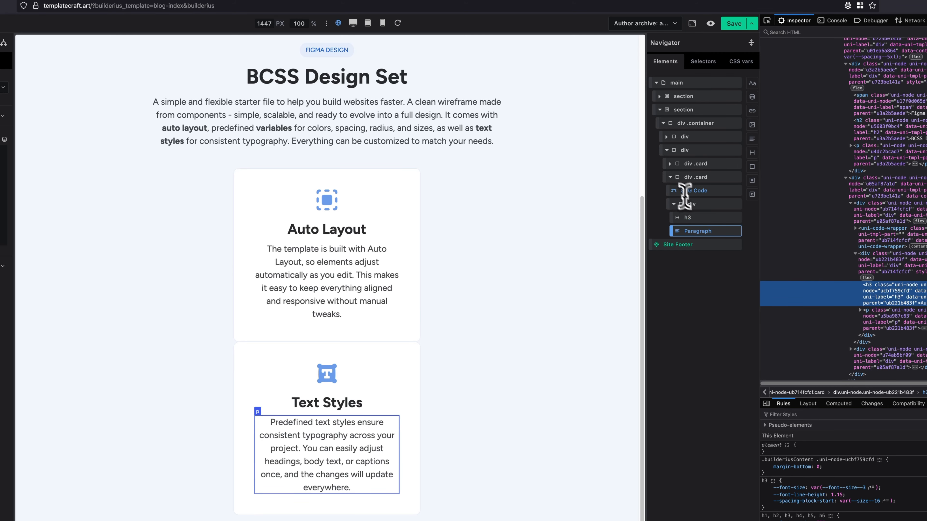
Duplicate the Text Styles card to create the third card.
{"action": "right_click", "coordinate": [671, 179]}
{"action": "left_click", "coordinate": [694, 208]}
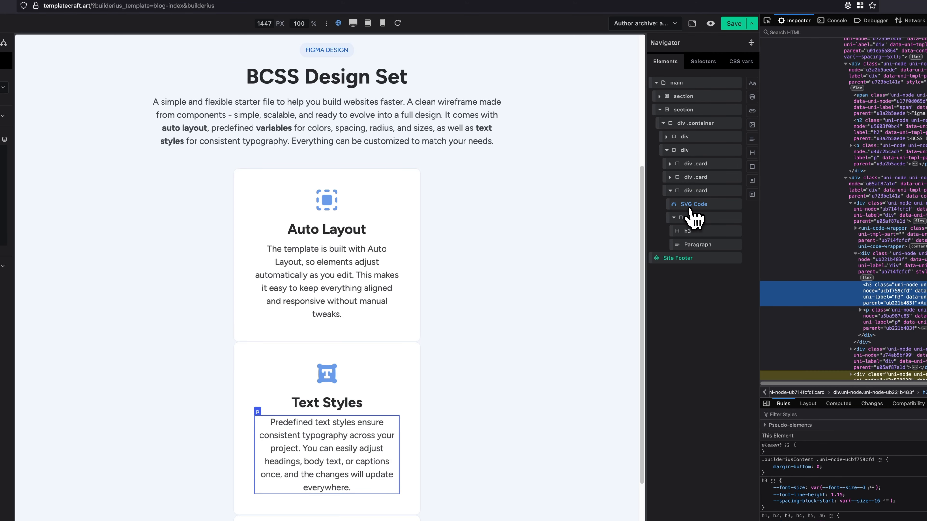
{"action": "scroll", "coordinate": [417, 244], "scroll_direction": "down", "scroll_amount": 5}
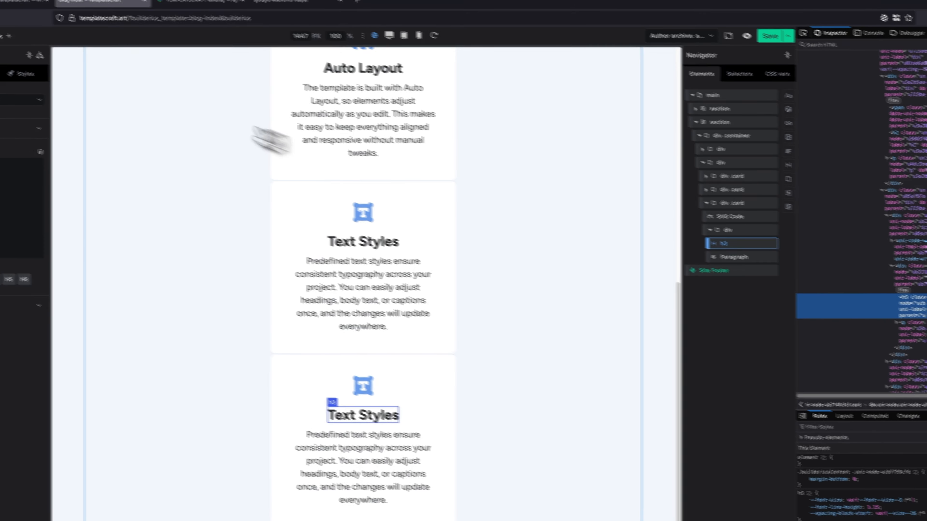
Copy the Variables card's description from Figma and replace the third card's paragraph in Builderius with it.
{"action": "left_click", "coordinate": [189, 1]}
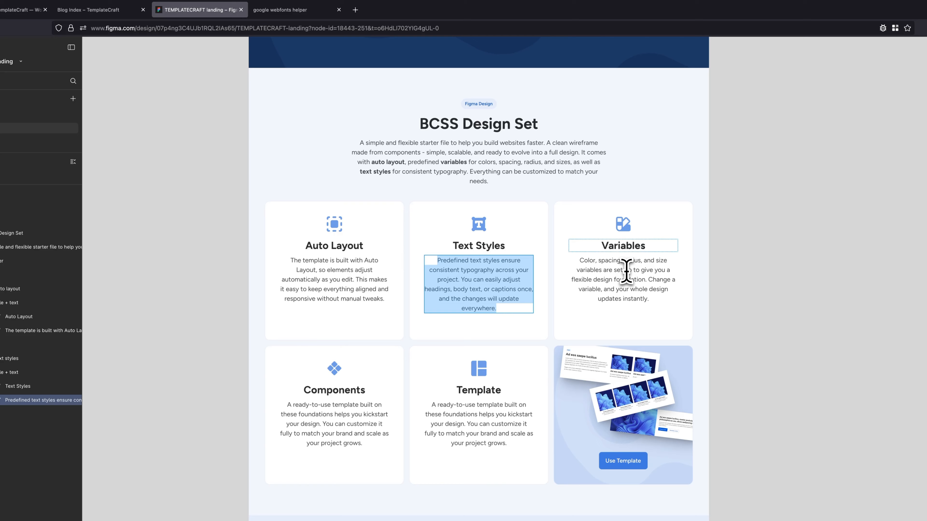
{"action": "left_click", "coordinate": [626, 271]}
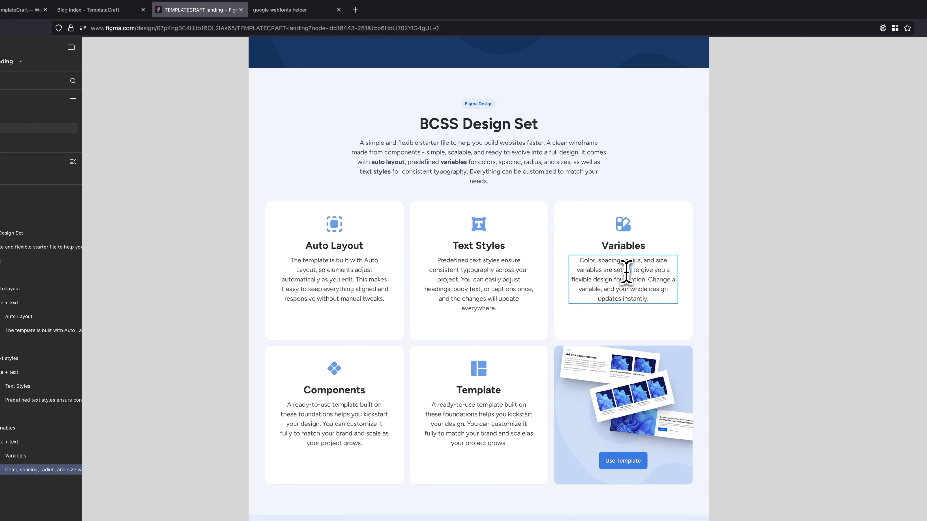
{"action": "triple_click", "coordinate": [626, 272]}
{"action": "key", "text": "ctrl+c"}
{"action": "left_click", "coordinate": [115, 10]}
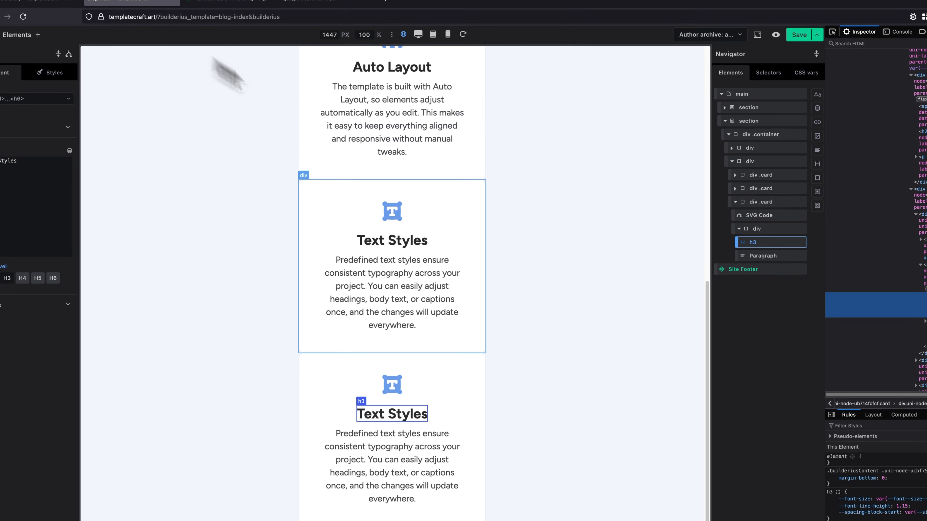
{"action": "left_click", "coordinate": [438, 425]}
{"action": "triple_click", "coordinate": [84, 191]}
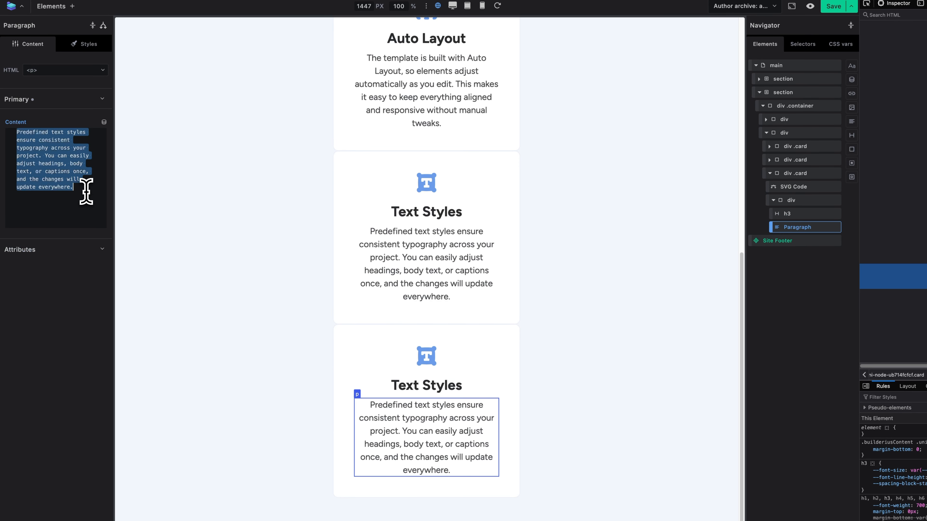
{"action": "key", "text": "ctrl+v"}
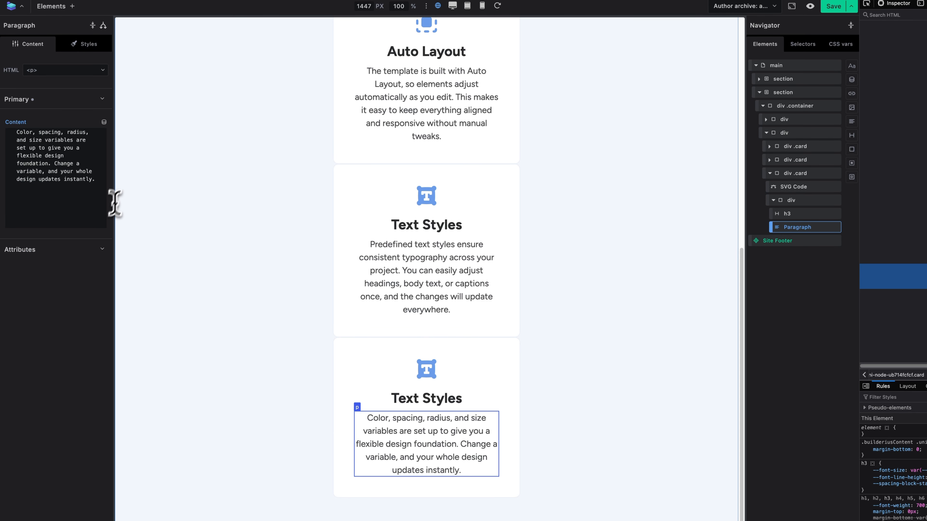
Copy the "Variables" title from Figma and replace the third card's h3 text in Builderius with it.
{"action": "left_click", "coordinate": [230, 8]}
{"action": "double_click", "coordinate": [620, 245]}
{"action": "key", "text": "ctrl+c"}
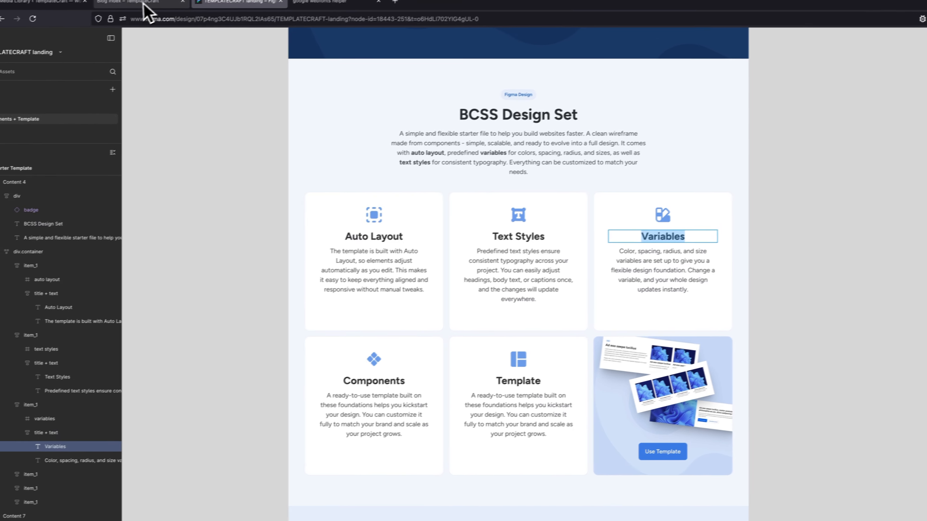
{"action": "left_click", "coordinate": [96, 11]}
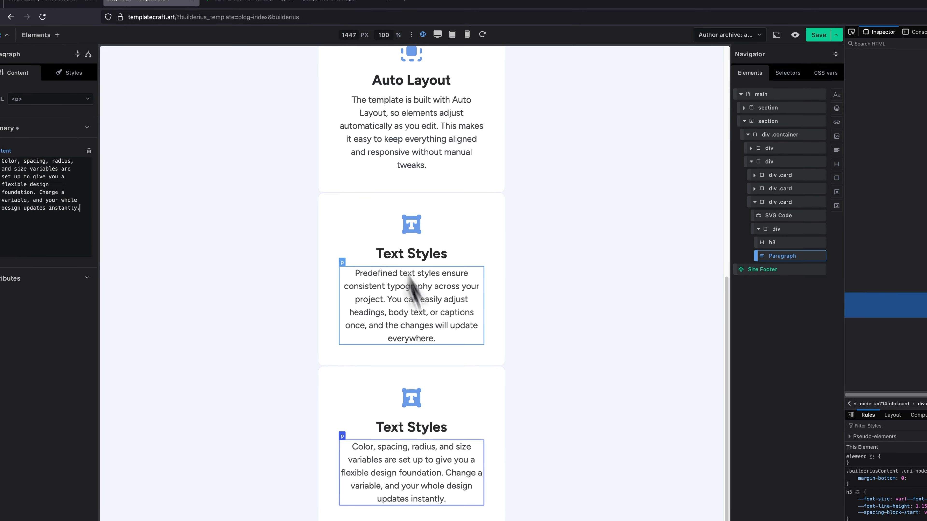
{"action": "left_click", "coordinate": [453, 391]}
{"action": "left_click_drag", "start_coordinate": [67, 138], "coordinate": [7, 124]}
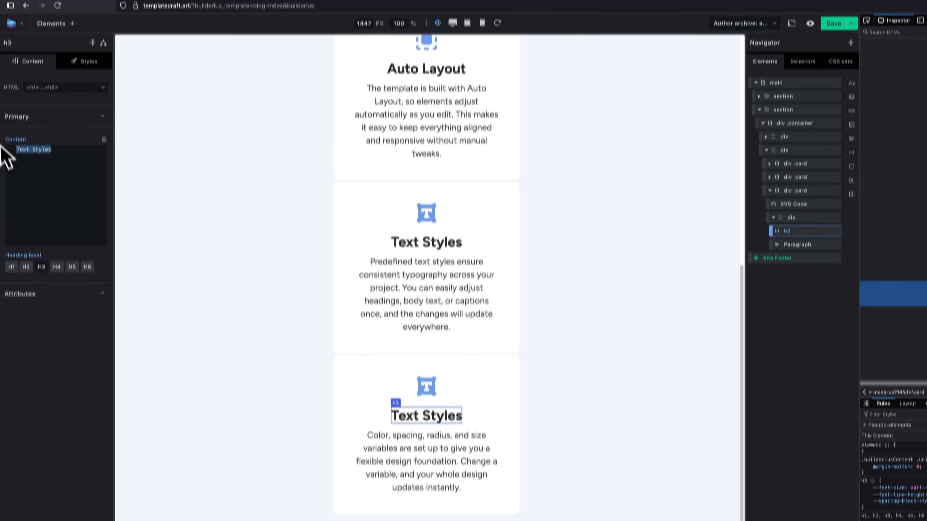
{"action": "key", "text": "ctrl+v"}
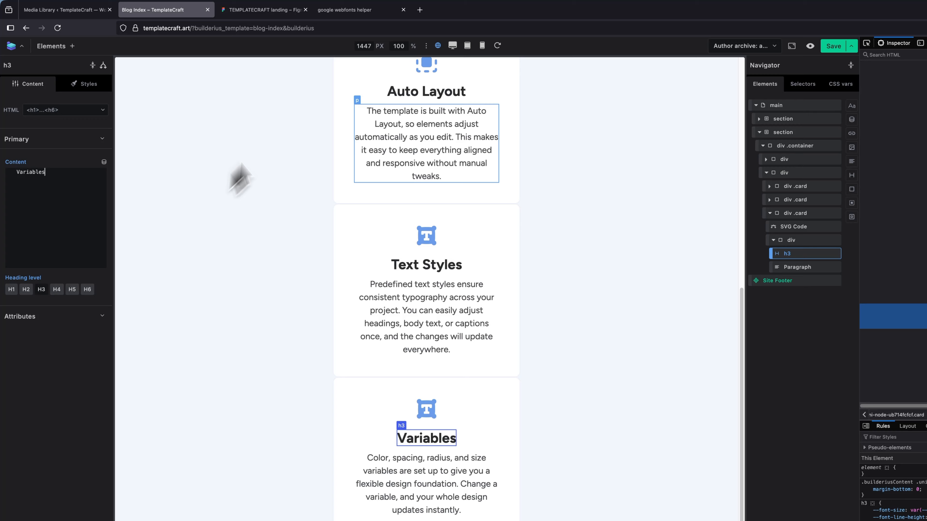
In Figma, copy the icon of the Variables card as SVG.
{"action": "left_click", "coordinate": [269, 9]}
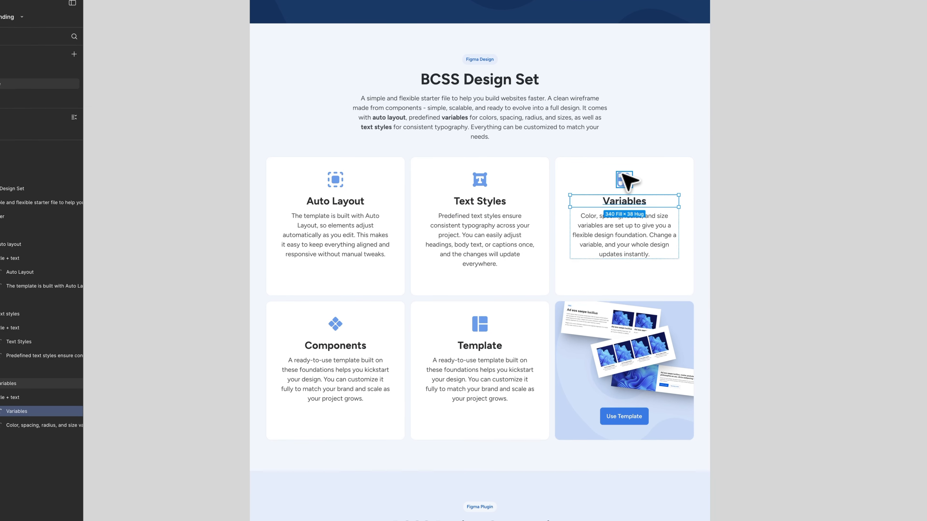
{"action": "left_click", "coordinate": [626, 180]}
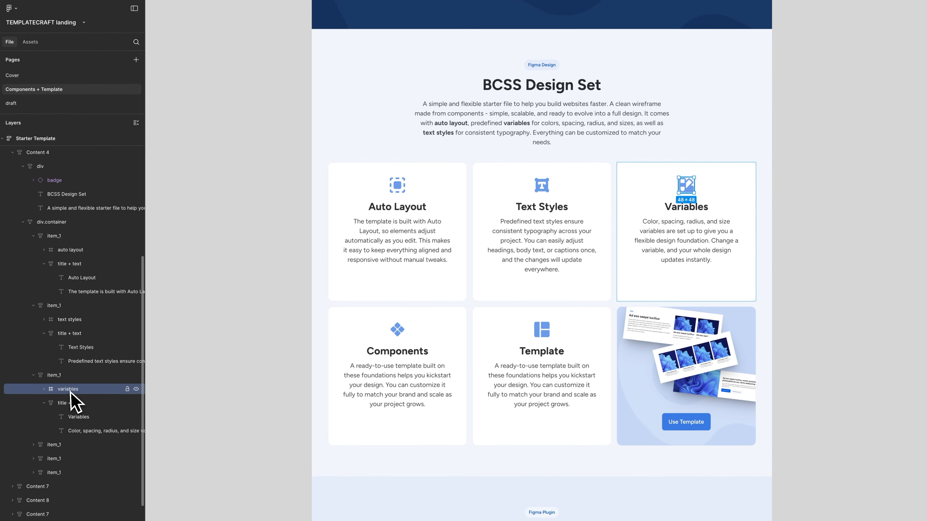
{"action": "right_click", "coordinate": [8, 385]}
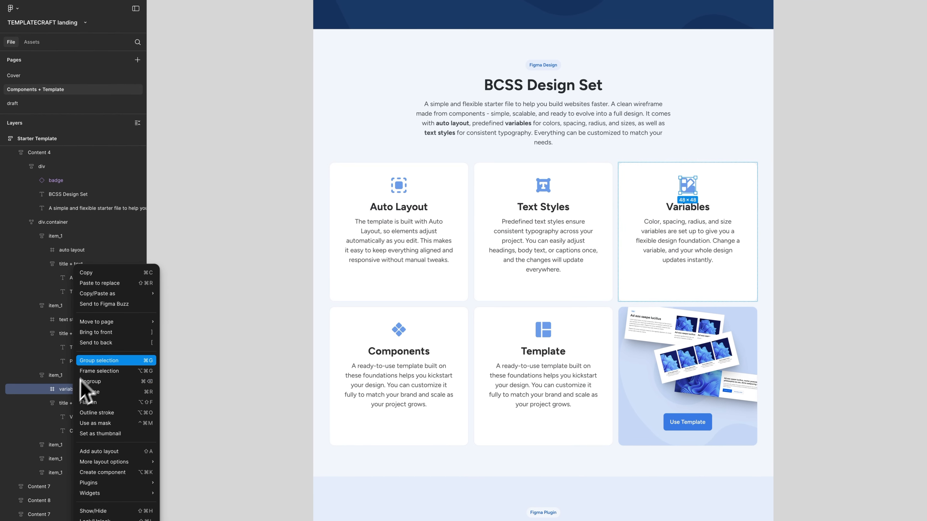
{"action": "mouse_move", "coordinate": [102, 295]}
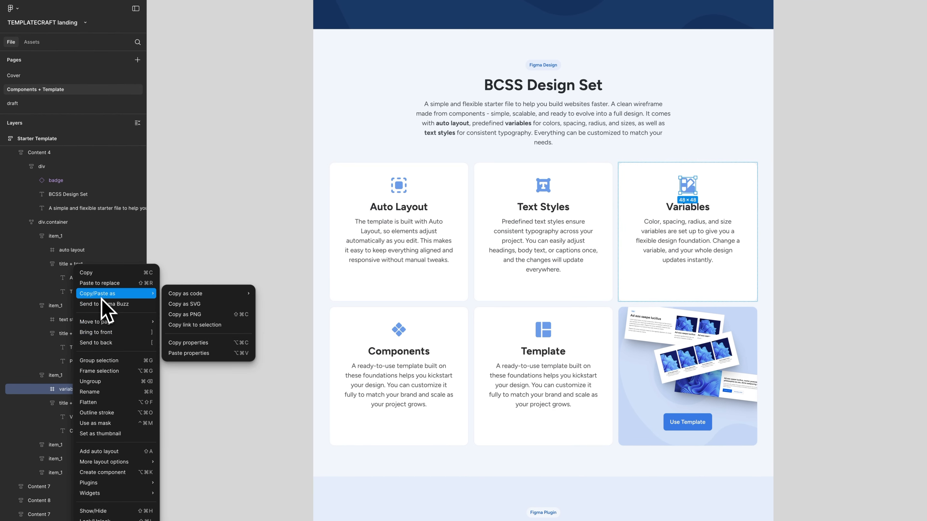
{"action": "left_click", "coordinate": [184, 306]}
Replace the SVG code of the third card in Builderius with the copied Variables icon.
{"action": "left_click", "coordinate": [137, 9]}
{"action": "left_click", "coordinate": [383, 389]}
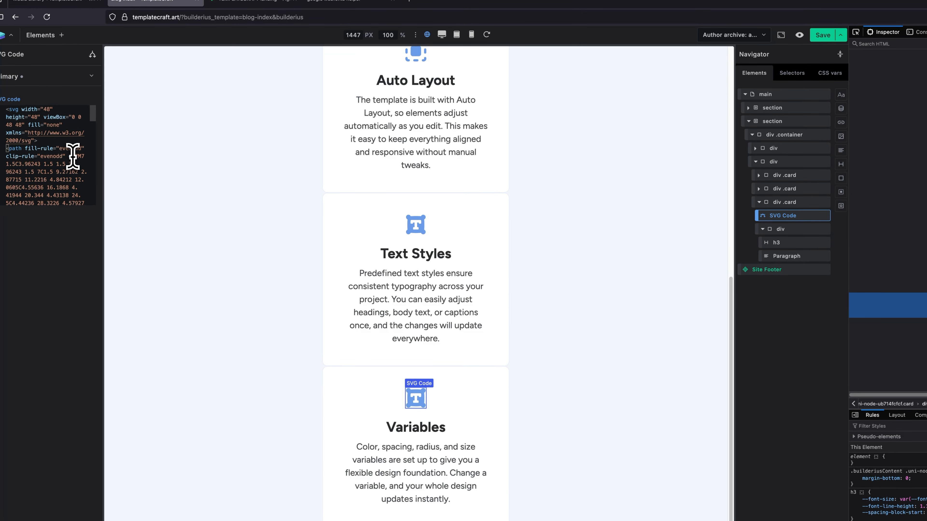
{"action": "key", "text": "ctrl+a"}
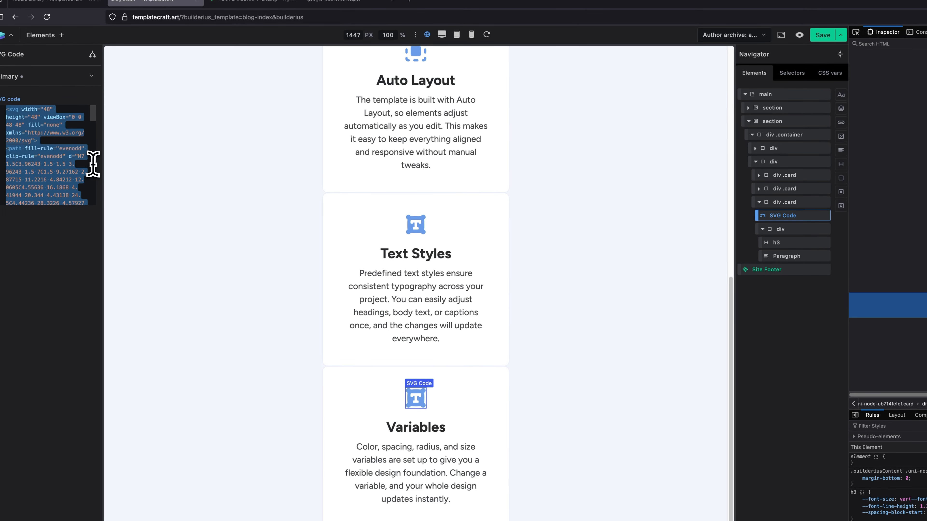
{"action": "key", "text": "ctrl+v"}
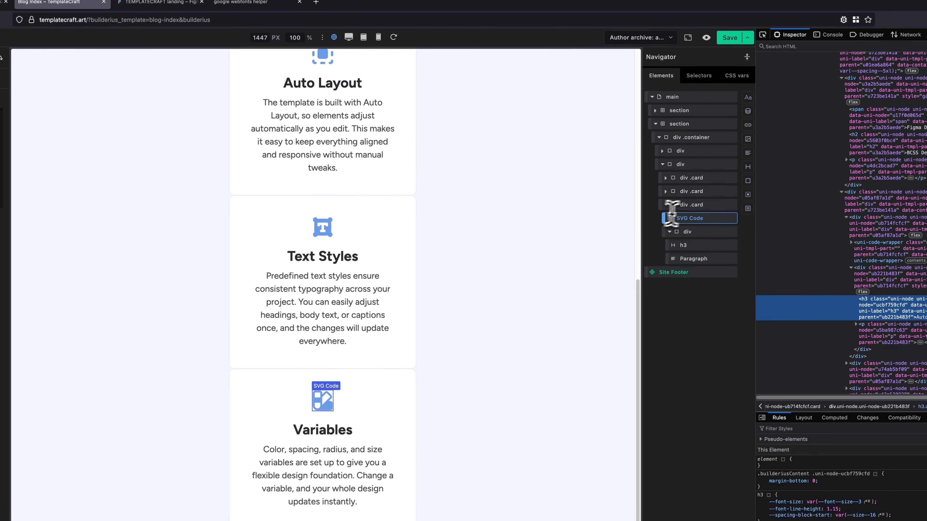
Duplicate the Variables card to create the fourth card.
{"action": "left_click", "coordinate": [772, 203]}
{"action": "right_click", "coordinate": [679, 205]}
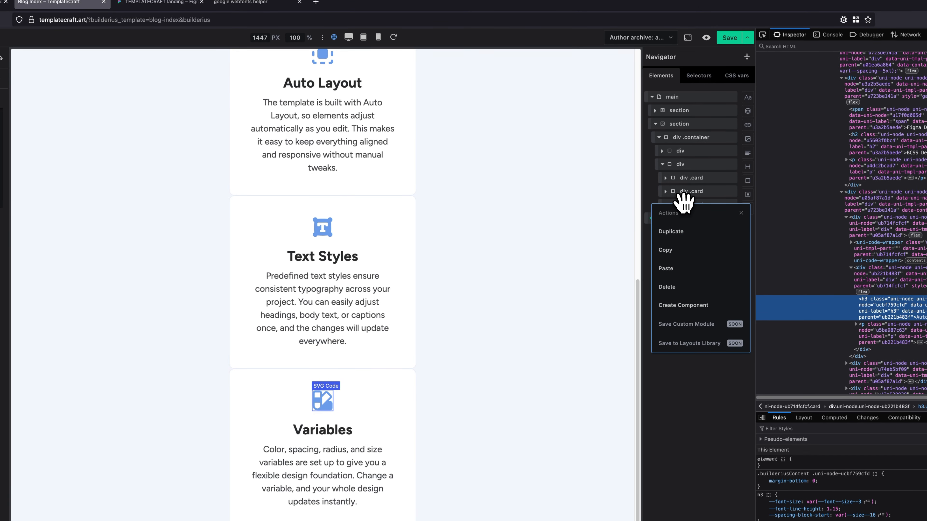
{"action": "left_click", "coordinate": [672, 231]}
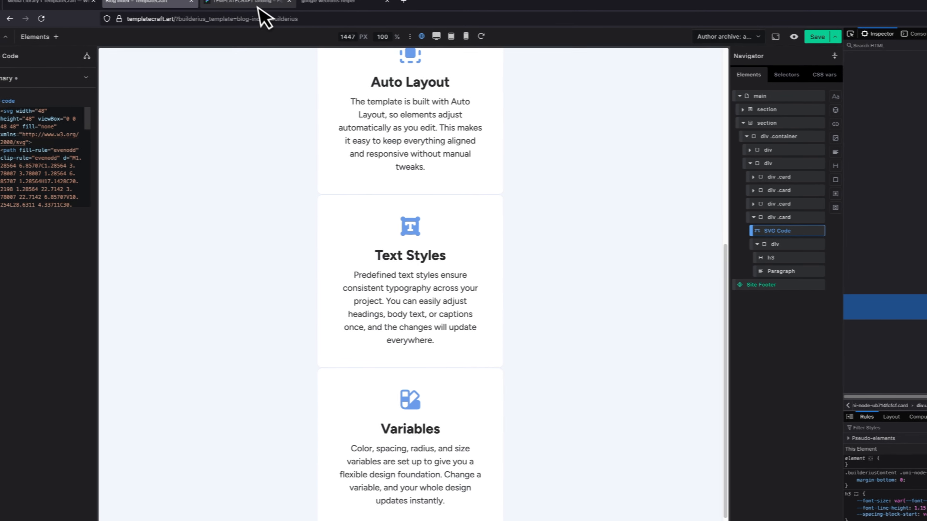
Copy the icon of the Components card from Figma as SVG and replace the fourth card's SVG code in Builderius with it.
{"action": "left_click", "coordinate": [171, 3]}
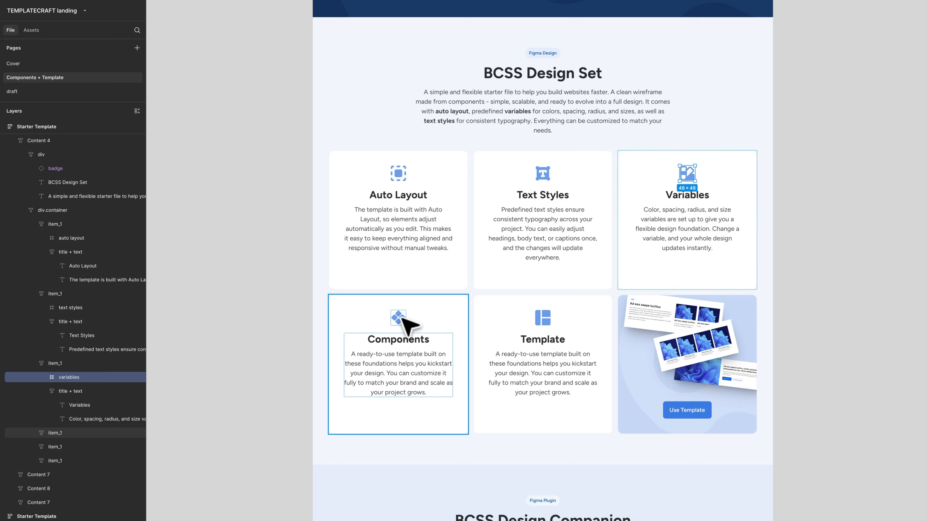
{"action": "left_click", "coordinate": [402, 318]}
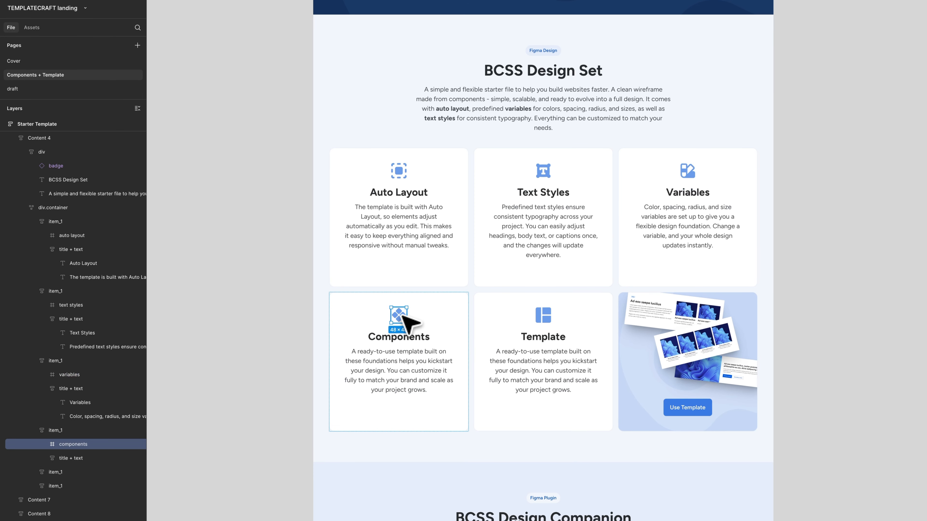
{"action": "right_click", "coordinate": [78, 443]}
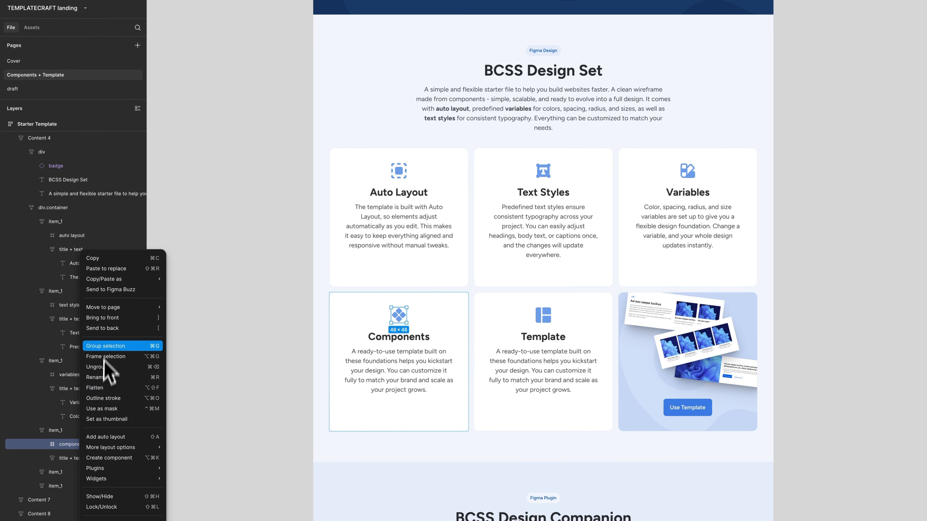
{"action": "mouse_move", "coordinate": [120, 279]}
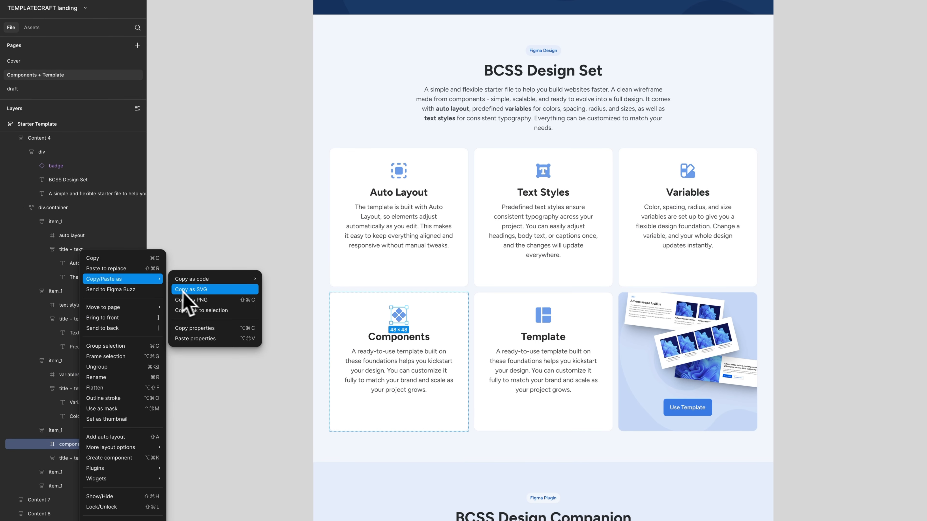
{"action": "left_click", "coordinate": [194, 294]}
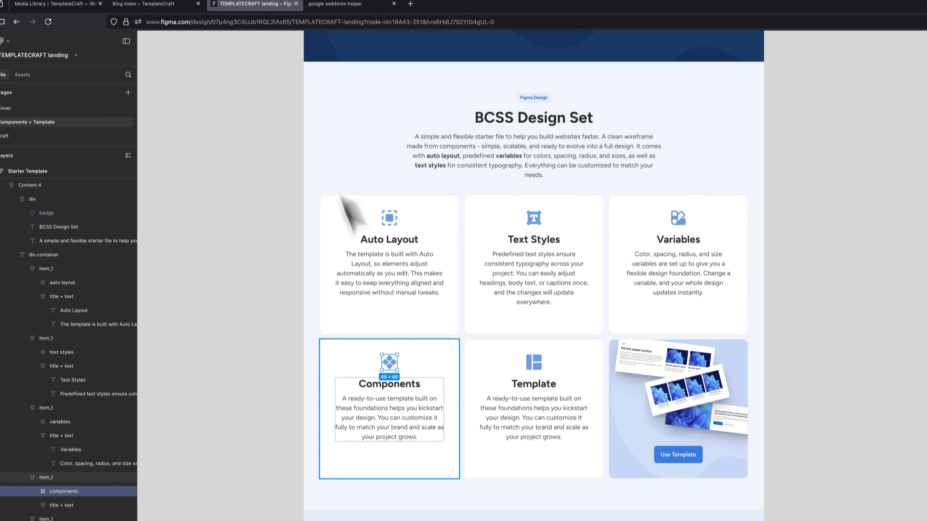
Copy the "Components" title from Figma and replace the fourth card's h3 text in Builderius with it.
{"action": "double_click", "coordinate": [413, 382]}
{"action": "key", "text": "ctrl+c"}
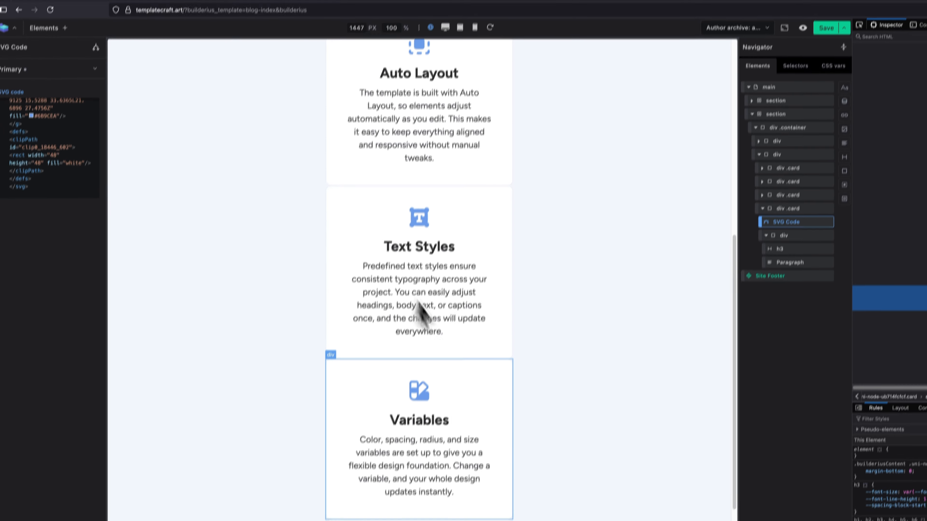
{"action": "scroll", "coordinate": [456, 344], "scroll_direction": "down", "scroll_amount": 5}
{"action": "left_click", "coordinate": [411, 382]}
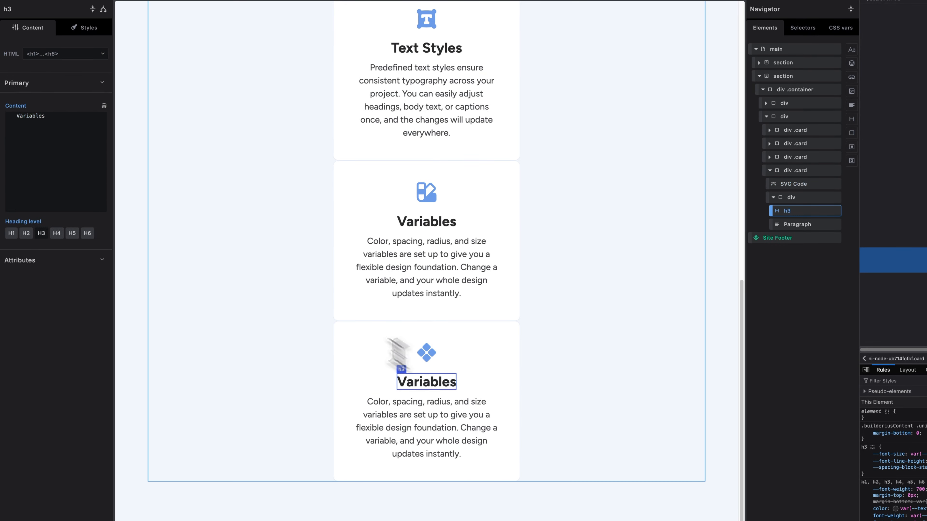
{"action": "left_click_drag", "start_coordinate": [66, 117], "coordinate": [7, 112]}
{"action": "key", "text": "ctrl+v"}
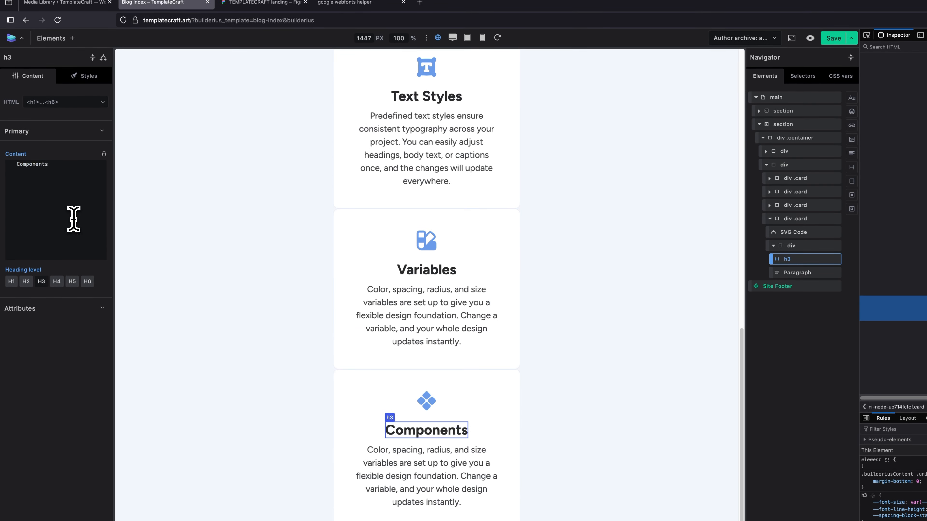
Copy the Components card's description from Figma and replace the fourth card's paragraph in Builderius with it.
{"action": "left_click", "coordinate": [267, 7]}
{"action": "double_click", "coordinate": [424, 410]}
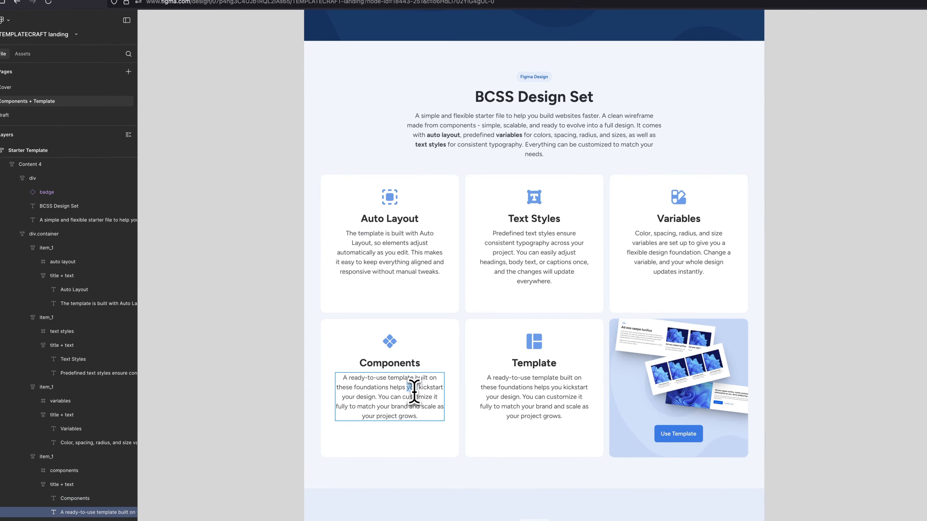
{"action": "key", "text": "ctrl+a"}
{"action": "key", "text": "ctrl+c"}
{"action": "left_click", "coordinate": [168, 3]}
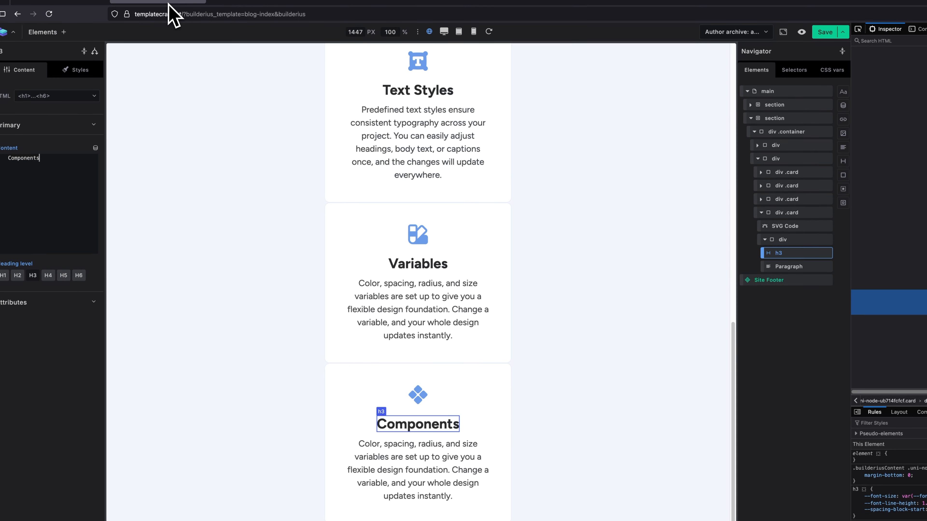
{"action": "left_click", "coordinate": [415, 406]}
{"action": "left_click", "coordinate": [85, 171]}
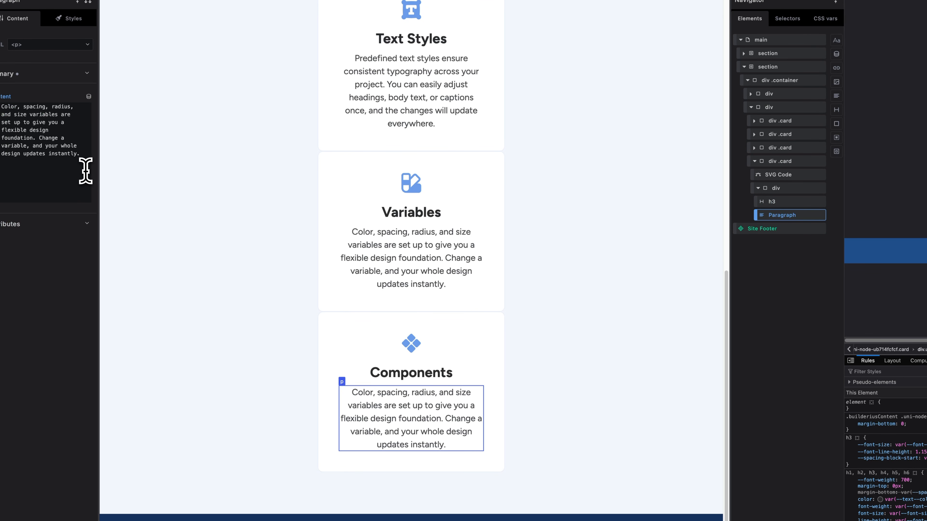
{"action": "key", "text": "ctrl+a"}
{"action": "key", "text": "ctrl+v"}
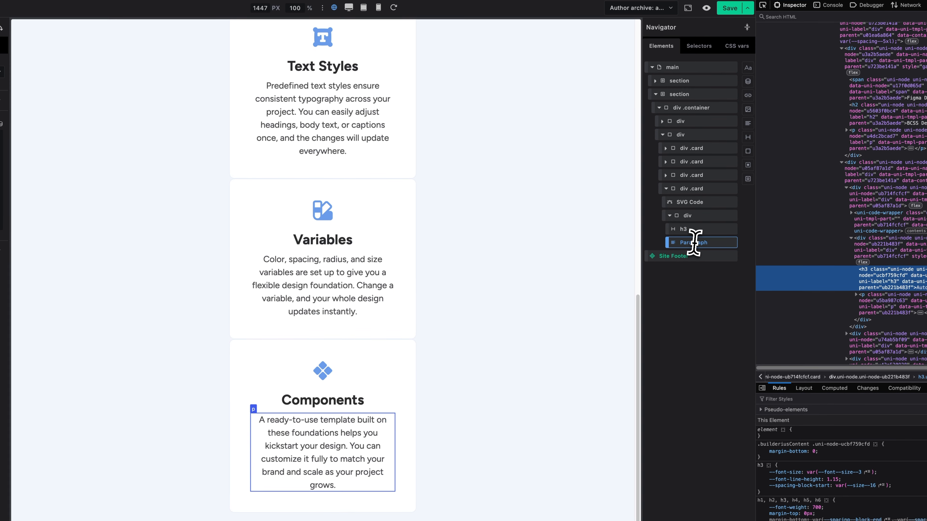
Duplicate the Components card to create the fifth card and collapse the original in the element tree.
{"action": "right_click", "coordinate": [685, 191]}
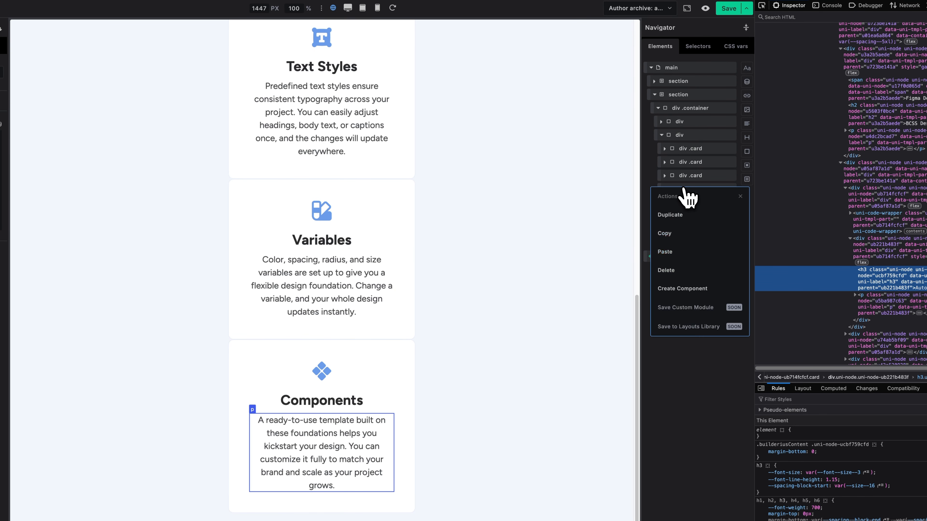
{"action": "left_click", "coordinate": [688, 215]}
{"action": "scroll", "coordinate": [444, 233], "scroll_direction": "down", "scroll_amount": 5}
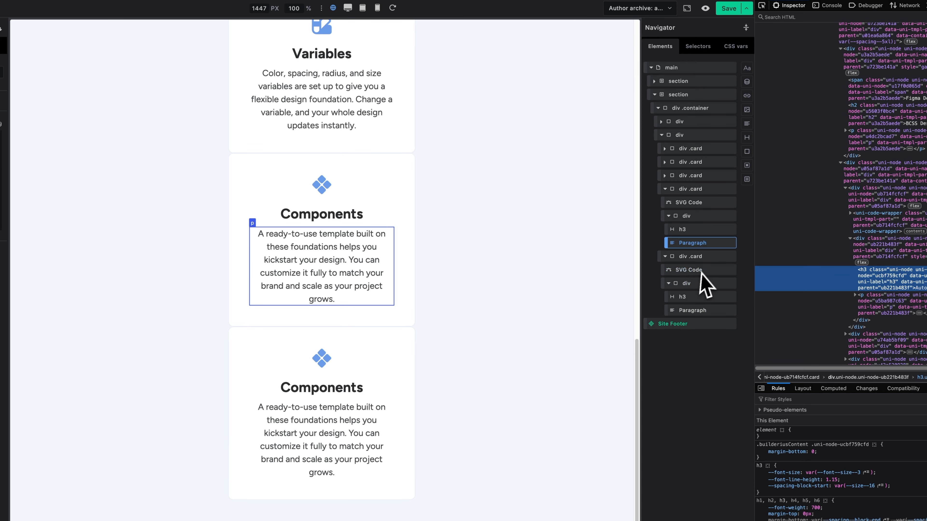
{"action": "left_click", "coordinate": [664, 189]}
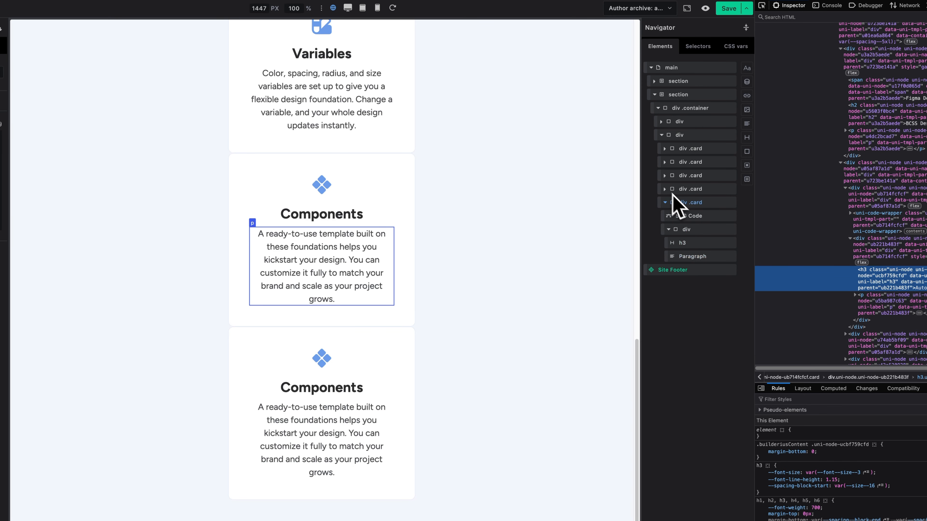
Copy the icon of the Template card from Figma as SVG and replace the fifth card's SVG code in Builderius with it.
{"action": "left_click", "coordinate": [691, 219]}
{"action": "left_click", "coordinate": [244, 10]}
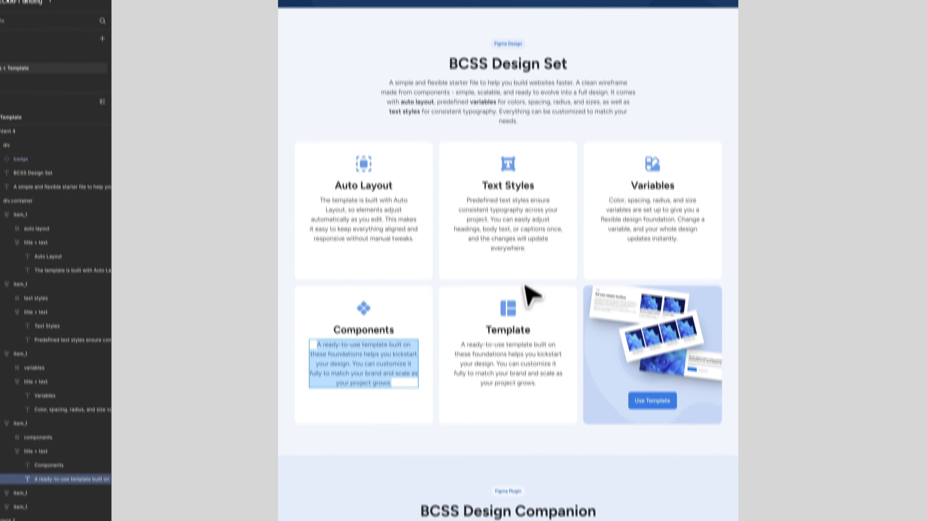
{"action": "left_click", "coordinate": [511, 310]}
{"action": "double_click", "coordinate": [512, 310]}
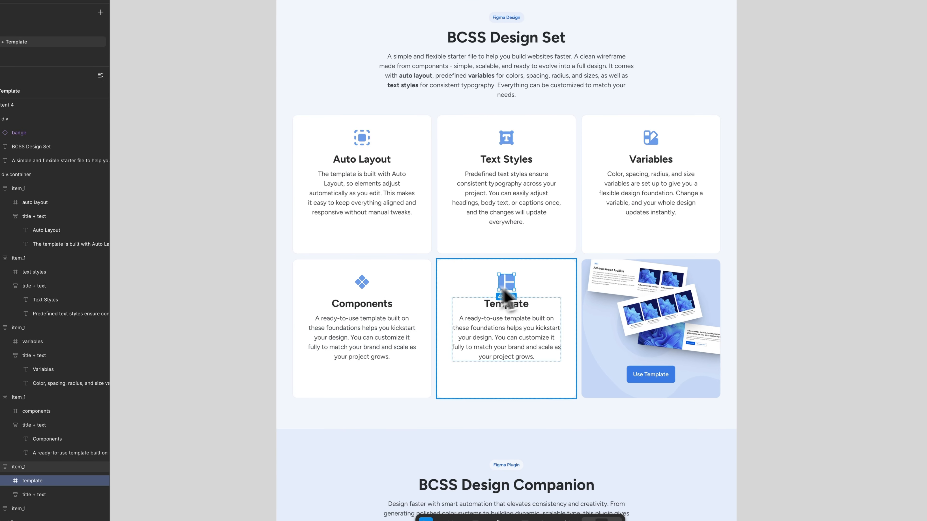
{"action": "right_click", "coordinate": [67, 474]}
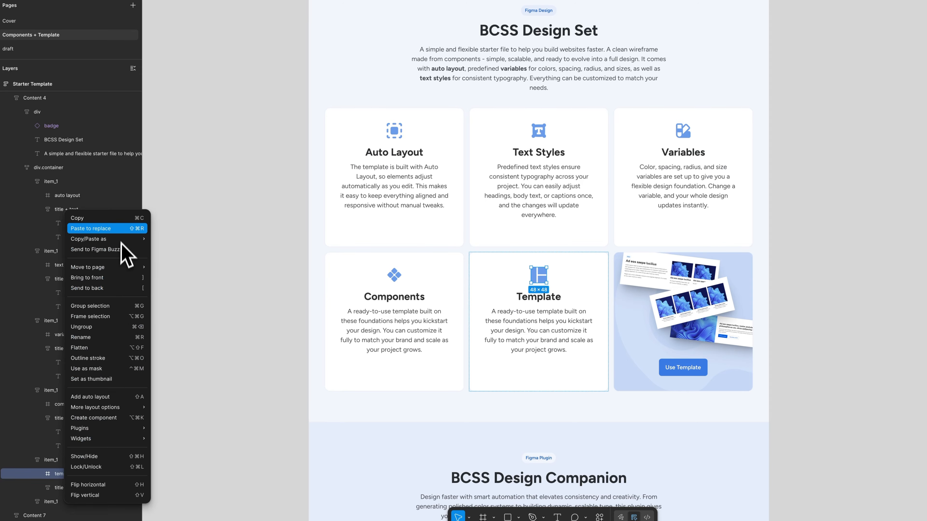
{"action": "mouse_move", "coordinate": [118, 240]}
{"action": "left_click", "coordinate": [175, 250]}
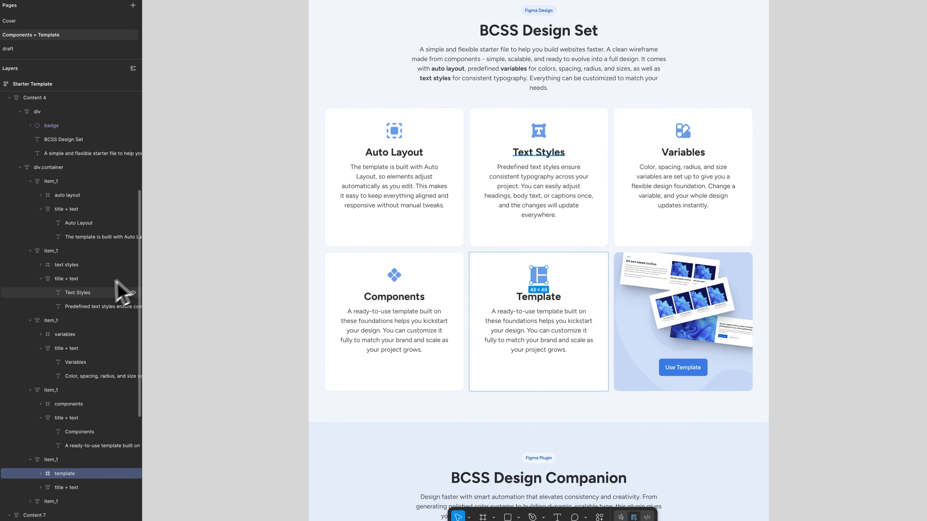
{"action": "scroll", "coordinate": [110, 298], "scroll_direction": "down", "scroll_amount": 5}
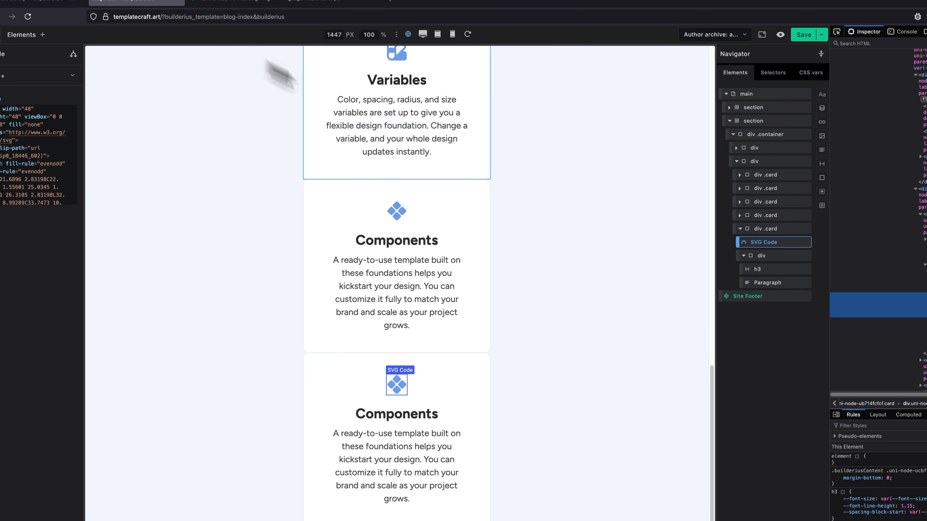
{"action": "left_click", "coordinate": [55, 134]}
{"action": "key", "text": "ctrl+a"}
{"action": "key", "text": "ctrl+v"}
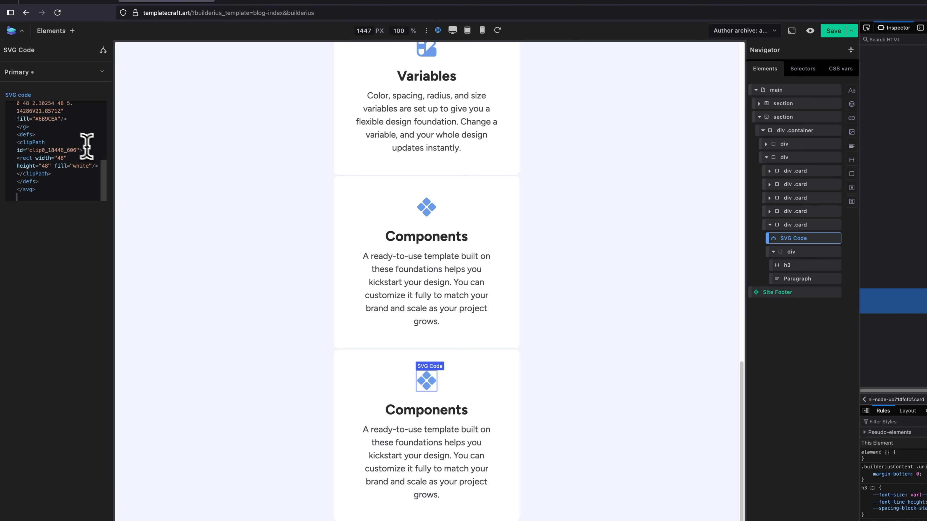
Copy the Template card's description from Figma and replace the fifth card's paragraph in Builderius with it.
{"action": "left_click", "coordinate": [265, 2]}
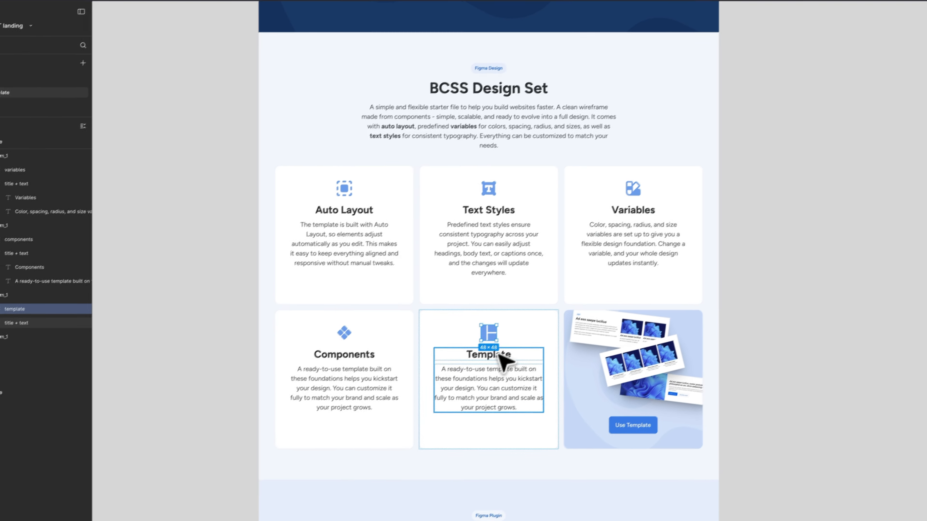
{"action": "double_click", "coordinate": [553, 411]}
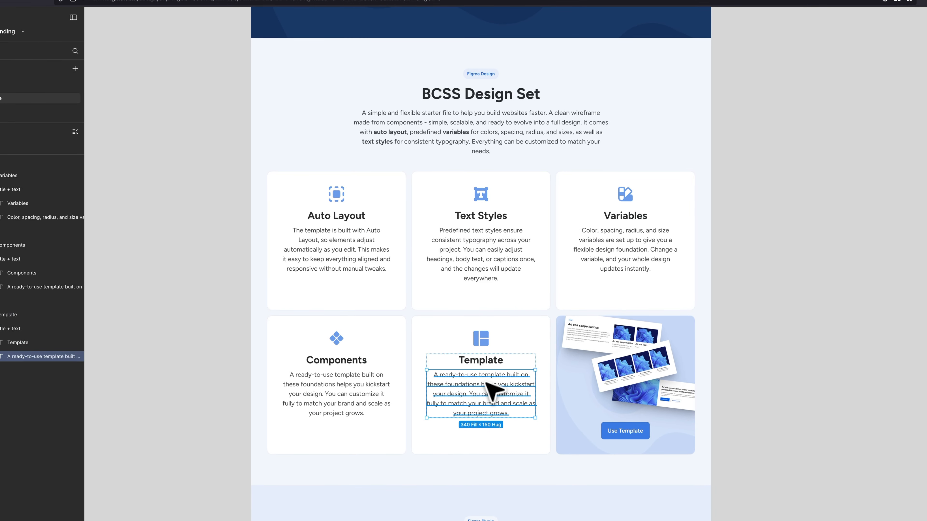
{"action": "double_click", "coordinate": [491, 389]}
{"action": "left_click", "coordinate": [149, 5]}
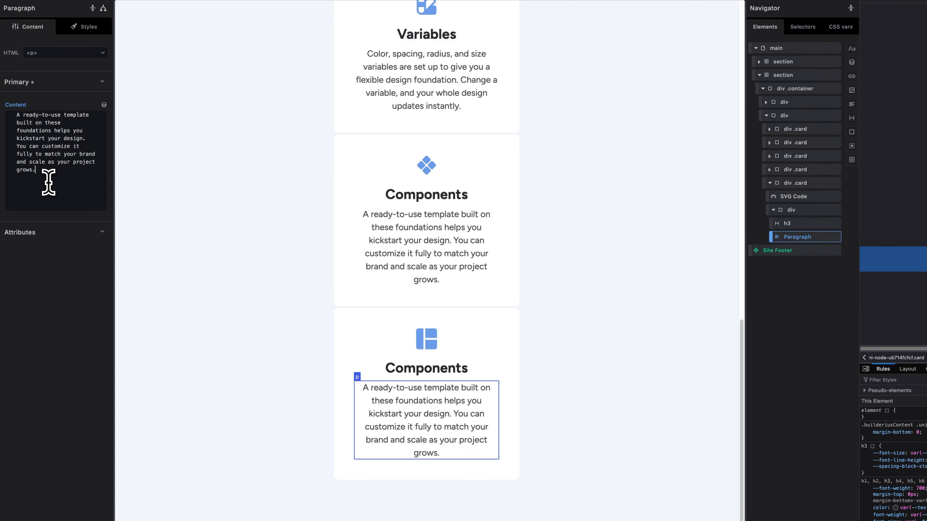
Change the fifth card's h3 text to "Template".
{"action": "left_click", "coordinate": [436, 365]}
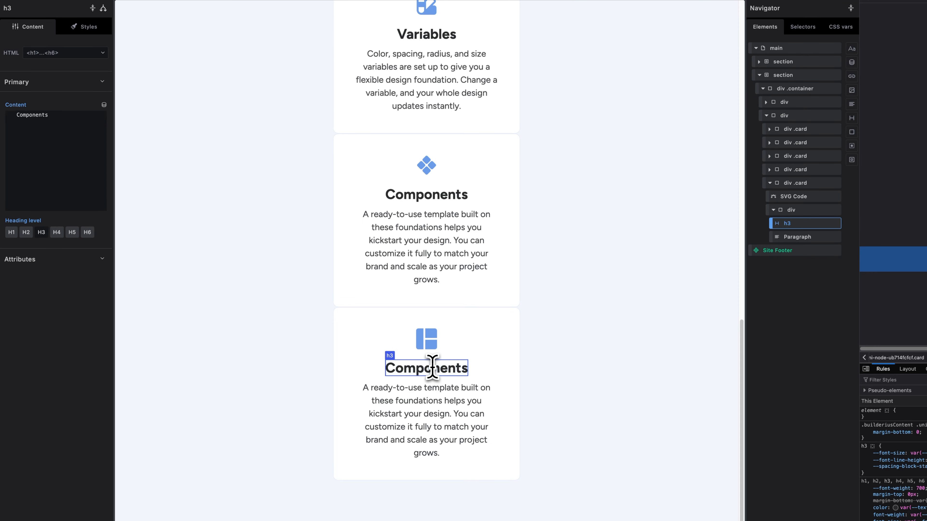
{"action": "left_click", "coordinate": [64, 122]}
{"action": "type", "text": "T"}
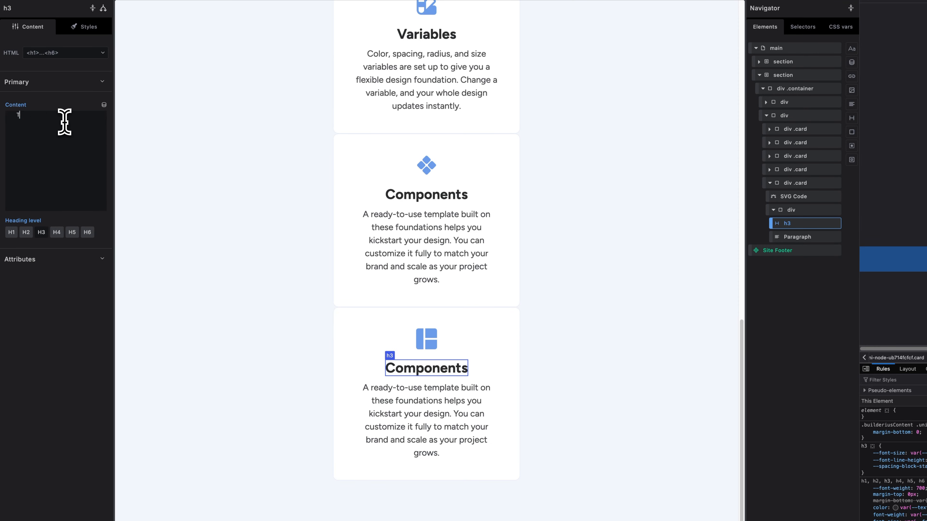
{"action": "type", "text": "emplate"}
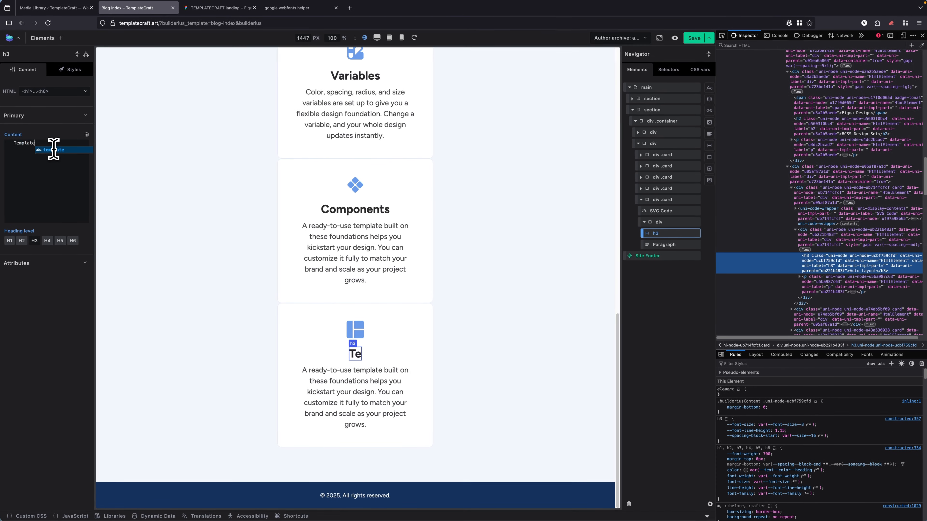
Turn the wrapper div of the five feature cards into a flex container with row direction and wrapping.
{"action": "scroll", "coordinate": [496, 180], "scroll_direction": "up", "scroll_amount": 3}
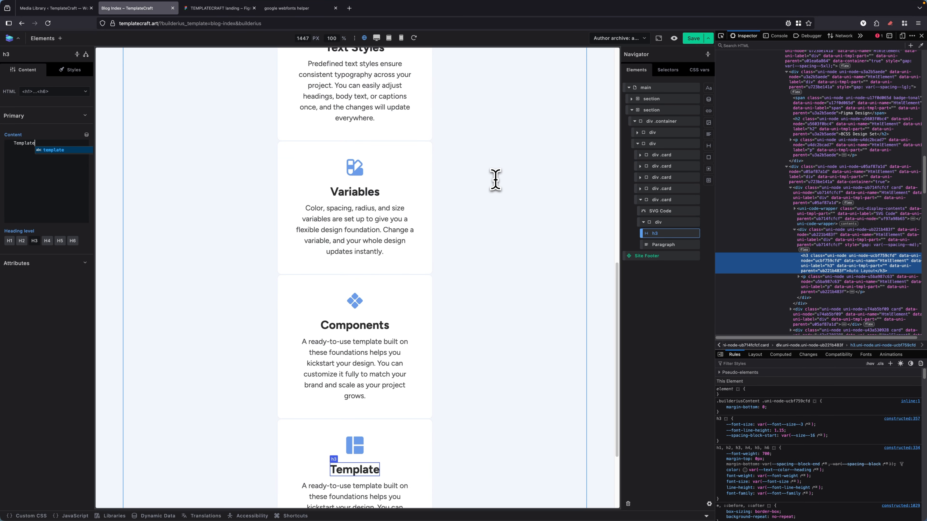
{"action": "scroll", "coordinate": [495, 179], "scroll_direction": "up", "scroll_amount": 5}
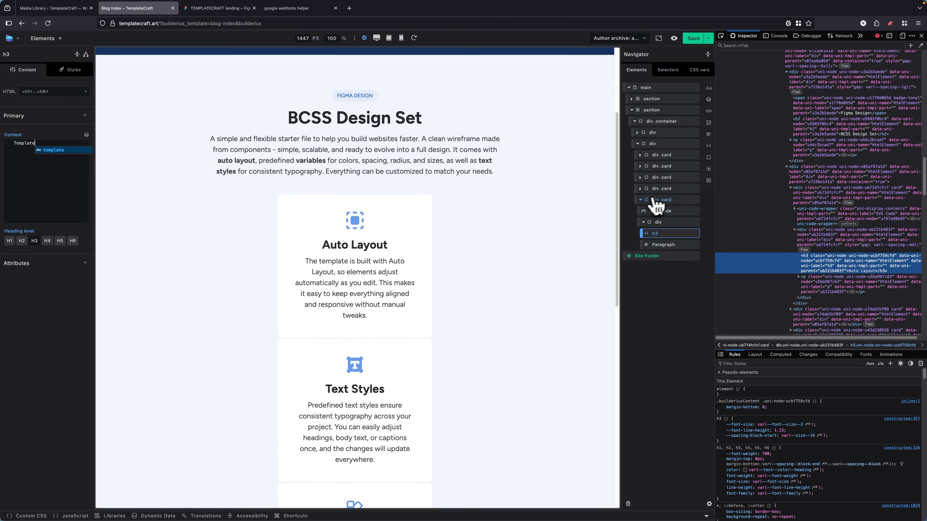
{"action": "left_click", "coordinate": [640, 199]}
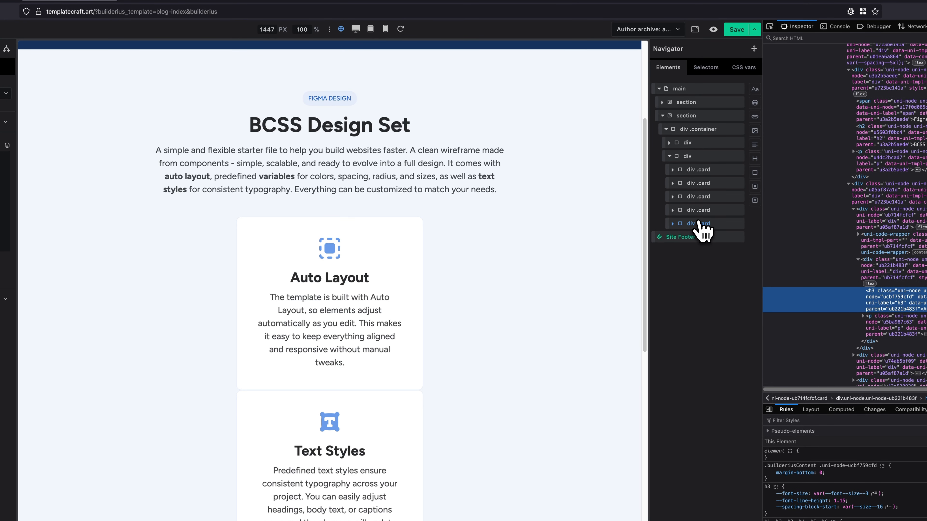
{"action": "left_click", "coordinate": [692, 158]}
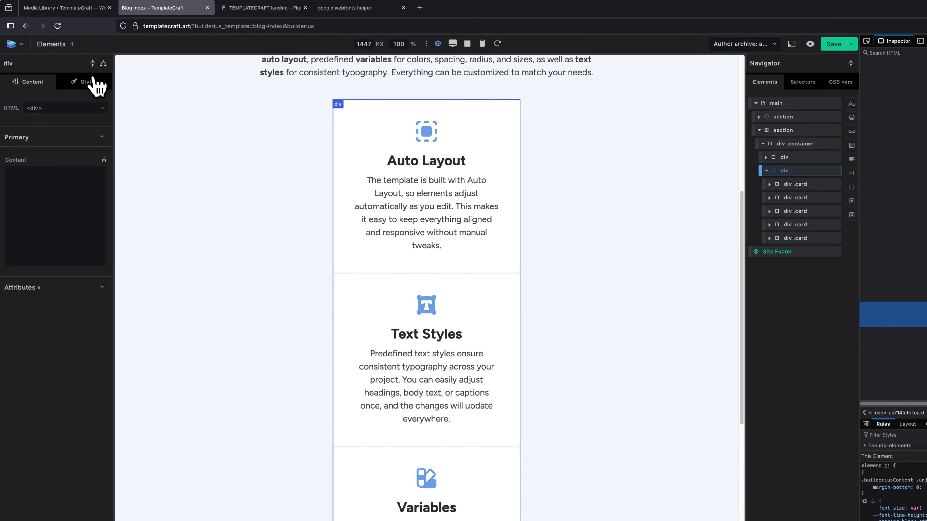
{"action": "left_click", "coordinate": [93, 81]}
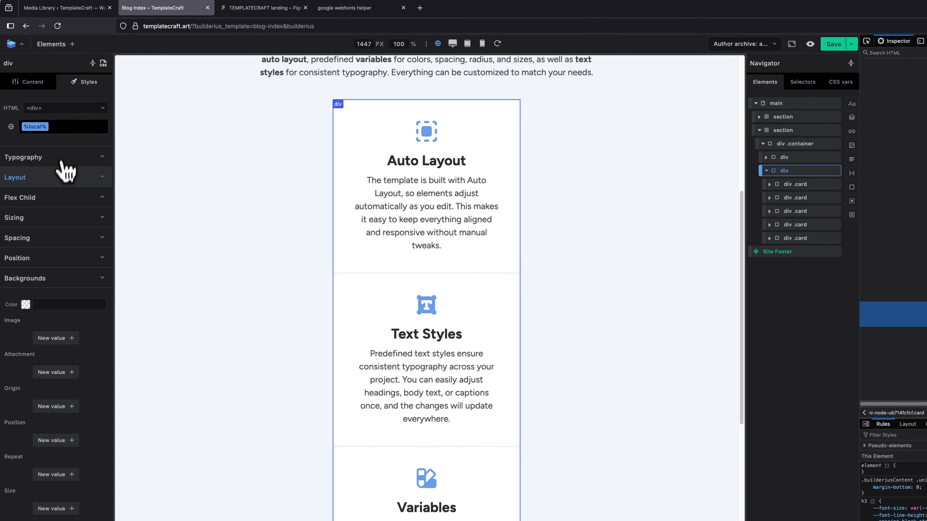
{"action": "left_click", "coordinate": [69, 287]}
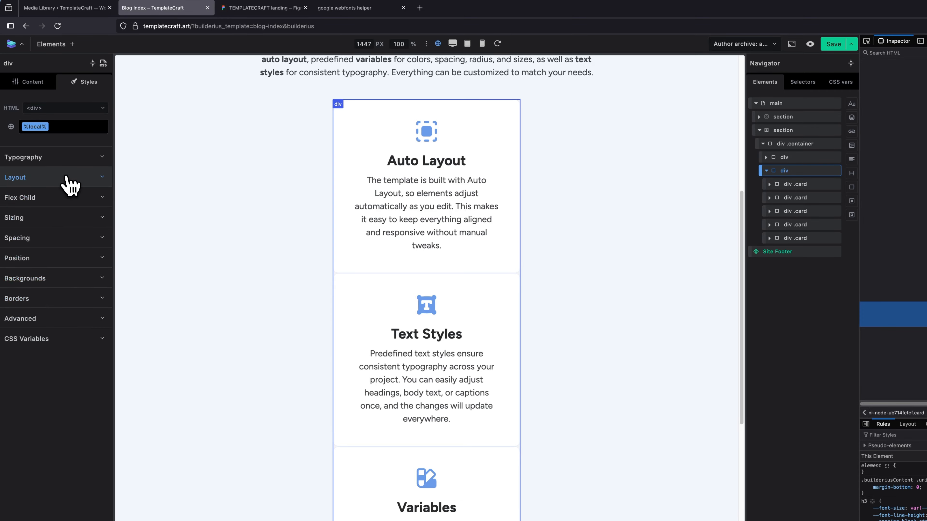
{"action": "left_click", "coordinate": [55, 178]}
{"action": "left_click", "coordinate": [24, 212]}
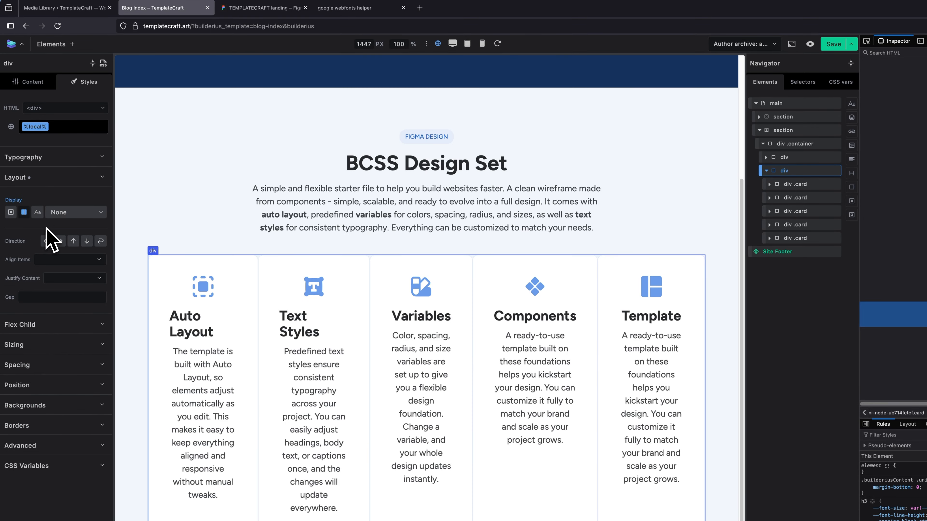
{"action": "left_click", "coordinate": [59, 241]}
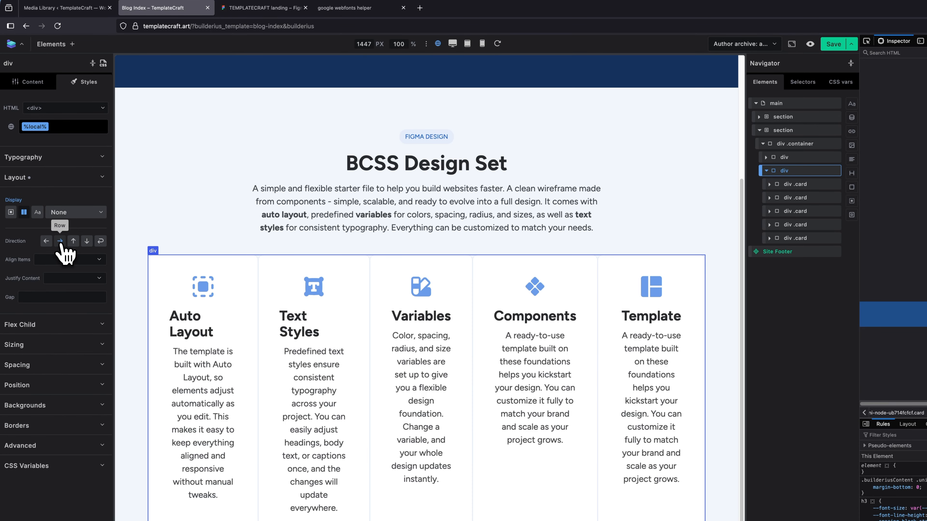
{"action": "left_click", "coordinate": [101, 241]}
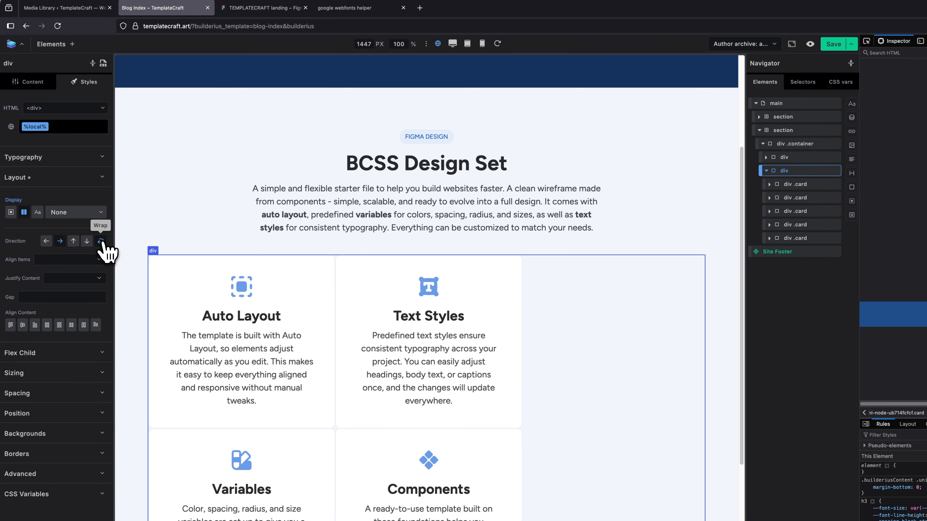
Set the card wrapper's Justify Content to center, leaving Align Items without a value.
{"action": "left_click", "coordinate": [77, 261]}
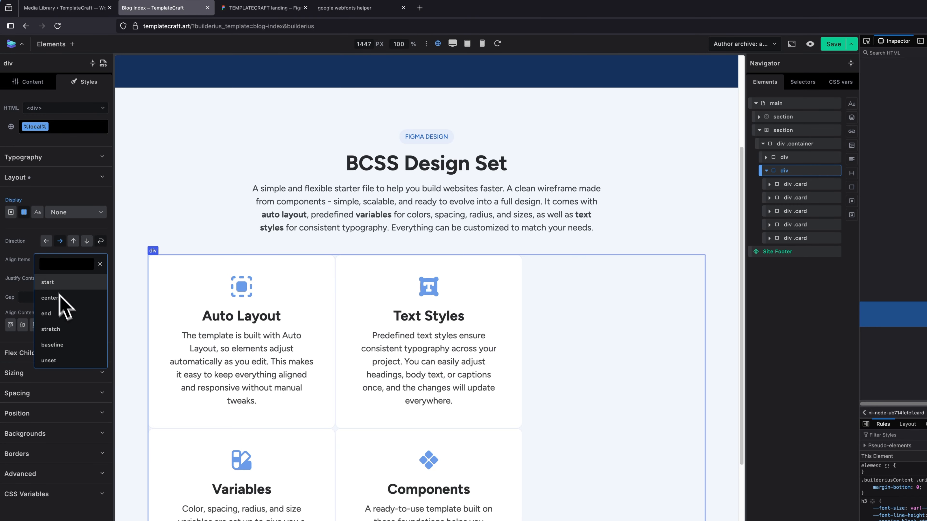
{"action": "left_click", "coordinate": [37, 260]}
{"action": "left_click", "coordinate": [68, 280]}
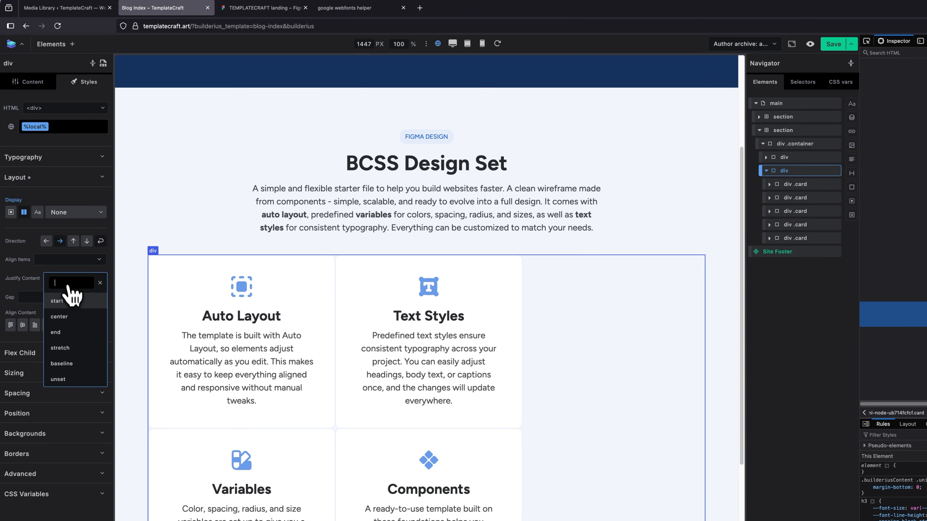
{"action": "left_click", "coordinate": [70, 317]}
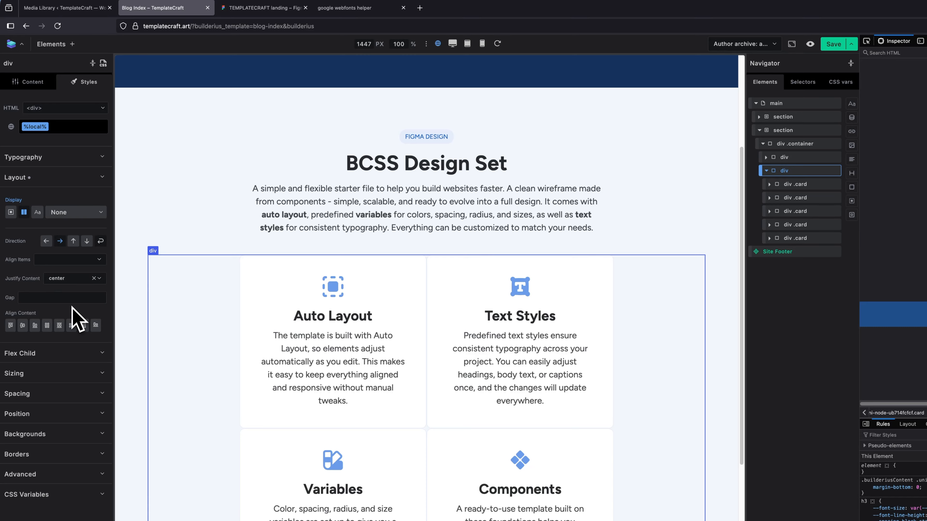
Check the spacing between the cards in Figma and set the wrapper's gap in Builderius to var(--spacing--lg).
{"action": "left_click", "coordinate": [265, 7]}
{"action": "left_click", "coordinate": [333, 207]}
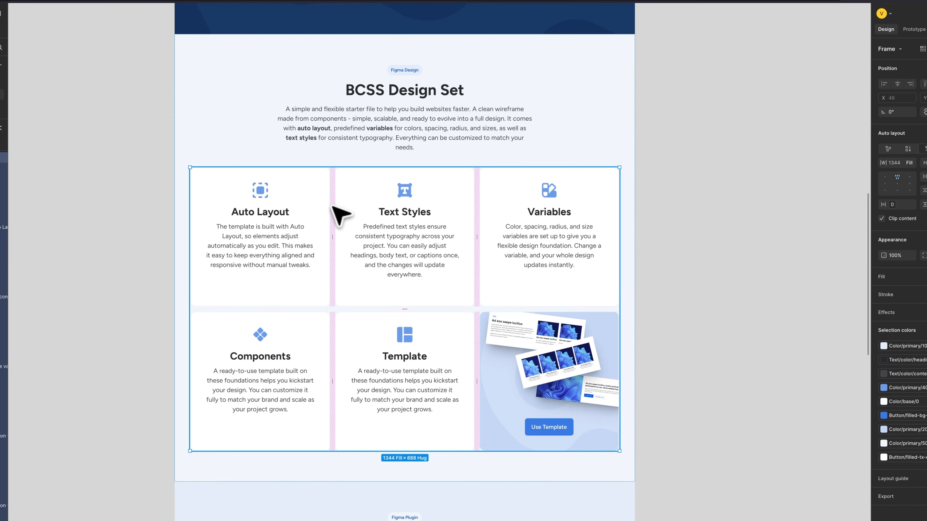
{"action": "left_click", "coordinate": [890, 195]}
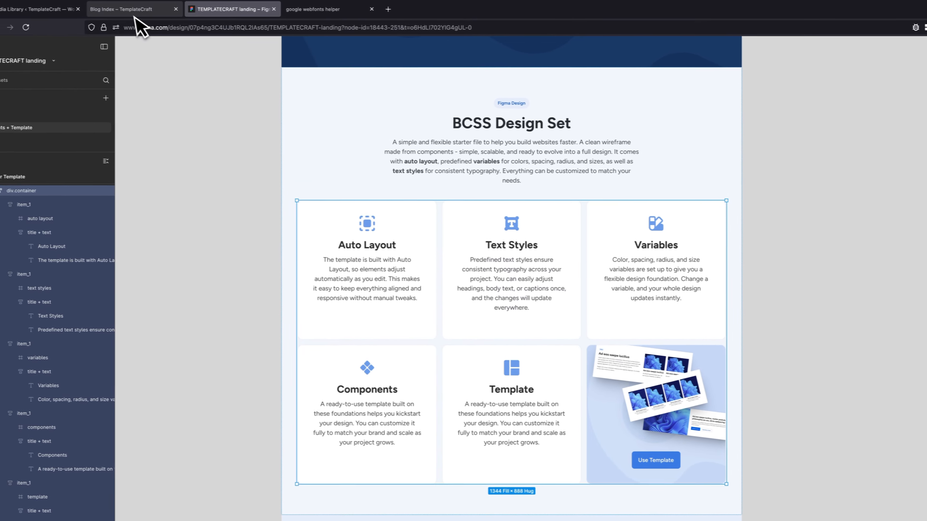
{"action": "left_click", "coordinate": [135, 9]}
{"action": "left_click", "coordinate": [66, 255]}
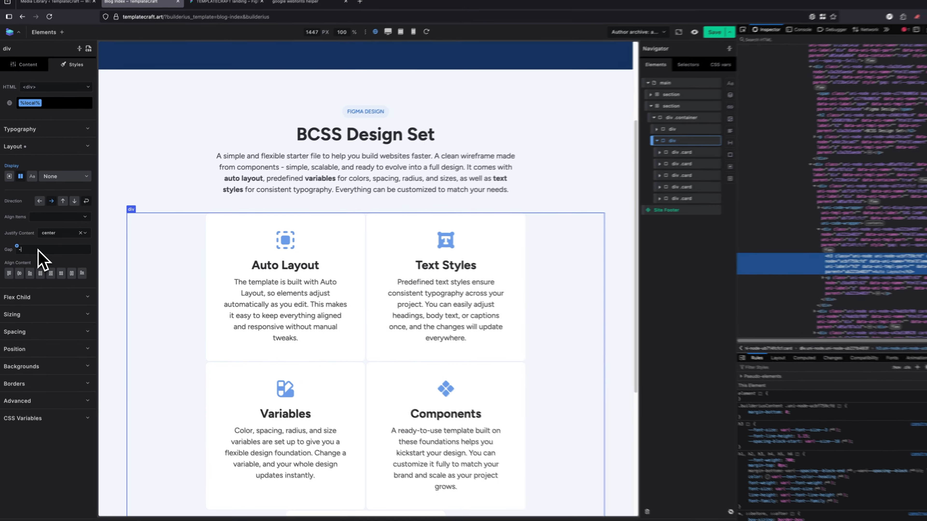
{"action": "left_click", "coordinate": [44, 251]}
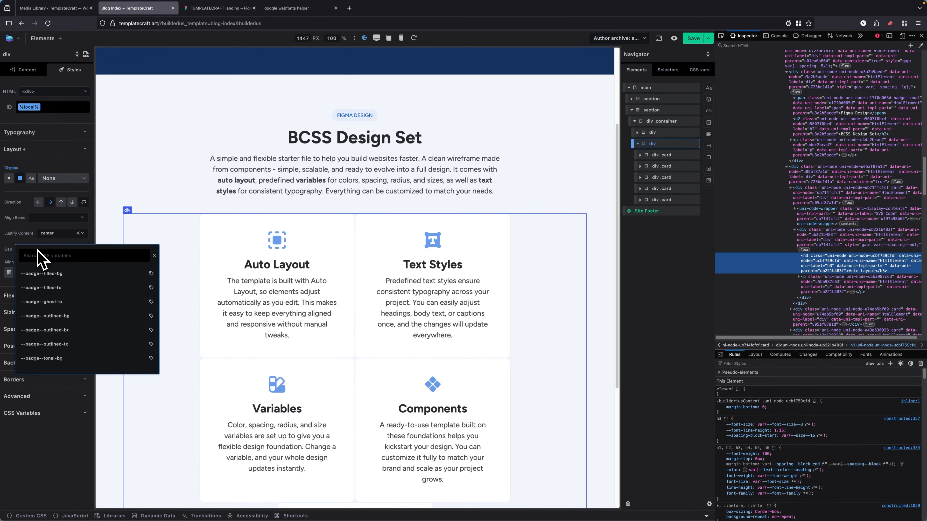
{"action": "type", "text": "lg"}
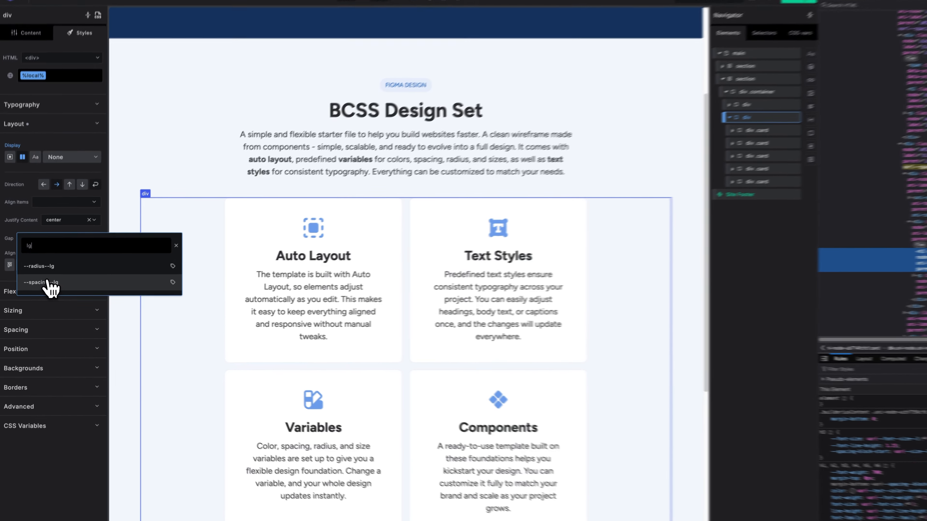
{"action": "left_click", "coordinate": [41, 288]}
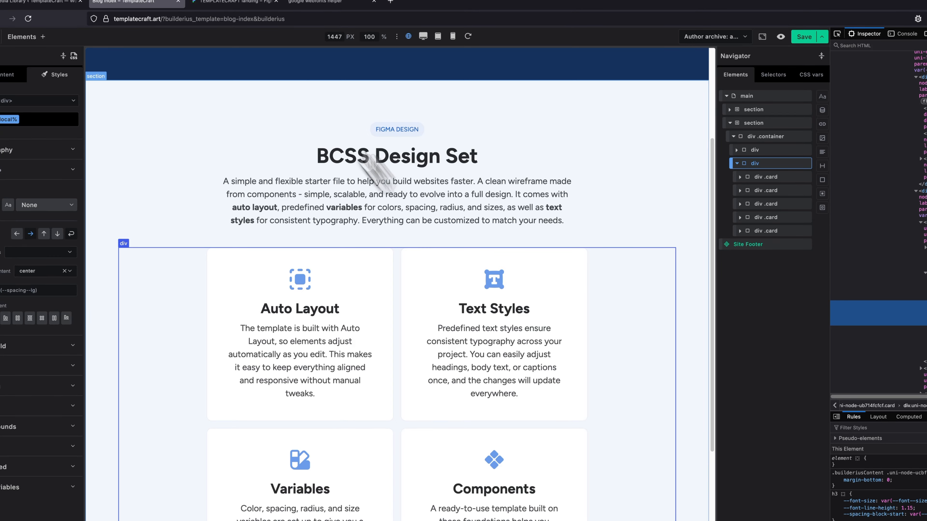
Compare the card grid with the Figma design and select the header's div.container there to examine its width.
{"action": "left_click", "coordinate": [246, 2]}
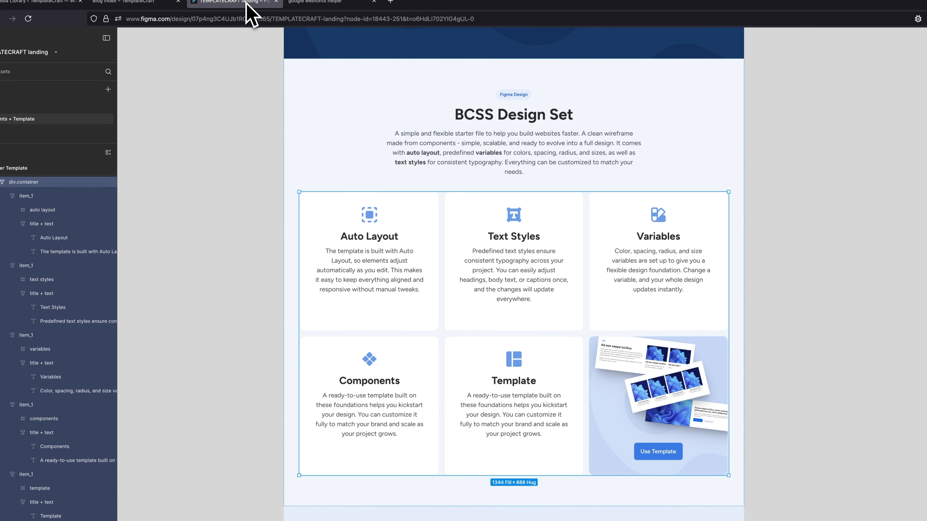
{"action": "left_click", "coordinate": [156, 6]}
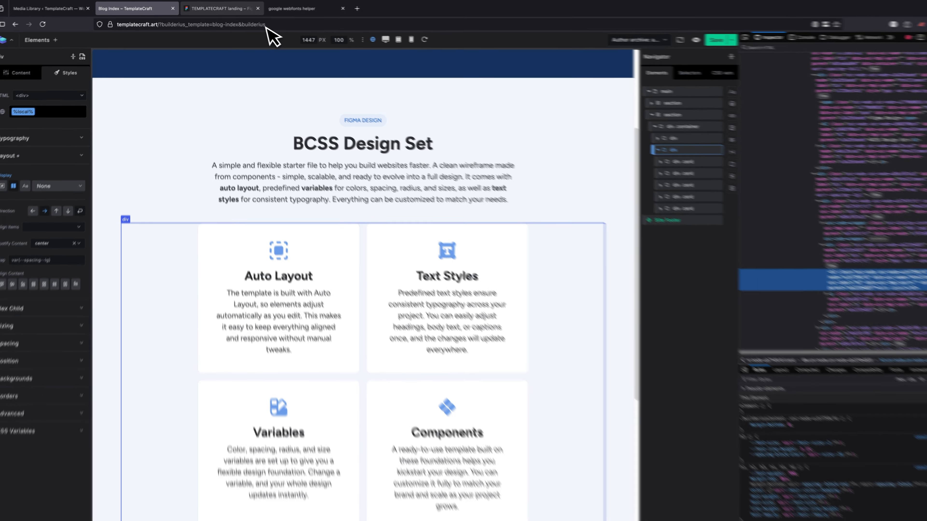
{"action": "left_click", "coordinate": [219, 8]}
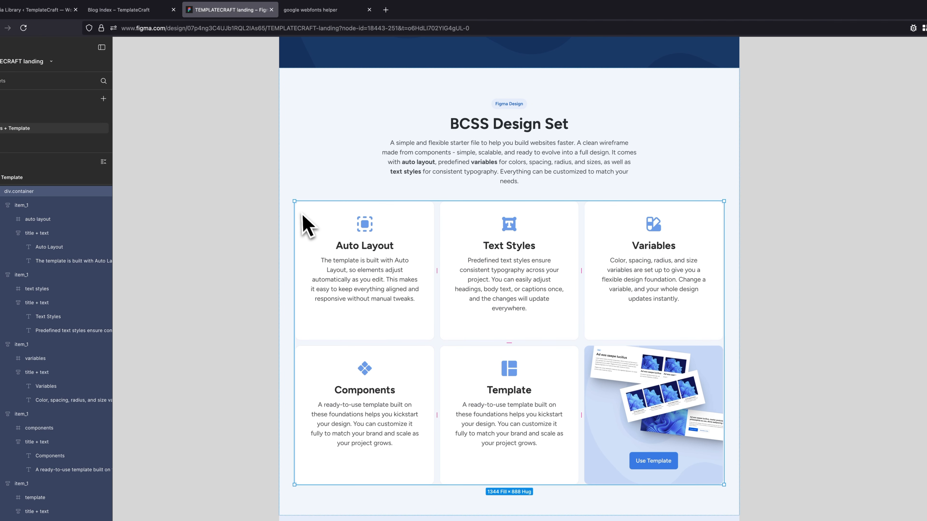
{"action": "scroll", "coordinate": [307, 219], "scroll_direction": "up", "scroll_amount": 6}
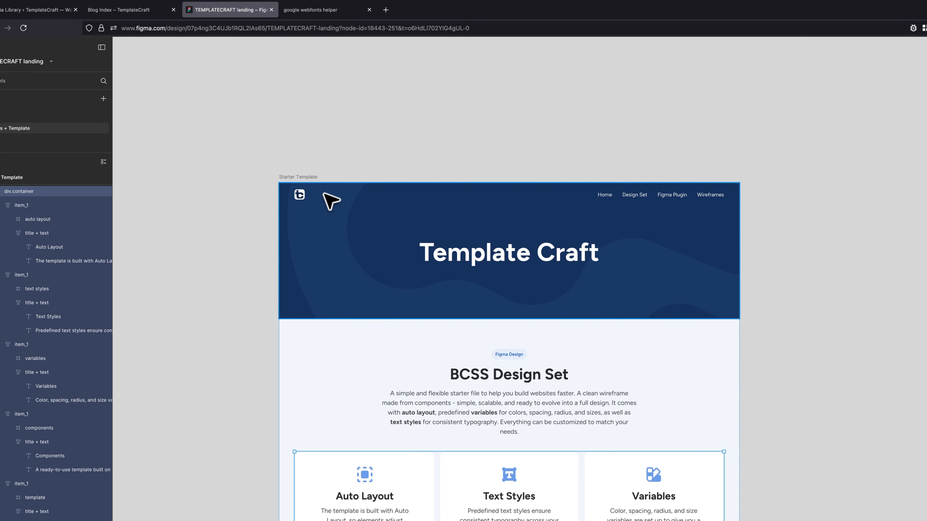
{"action": "left_click", "coordinate": [324, 194]}
{"action": "left_click", "coordinate": [324, 194]}
{"action": "double_click", "coordinate": [324, 194]}
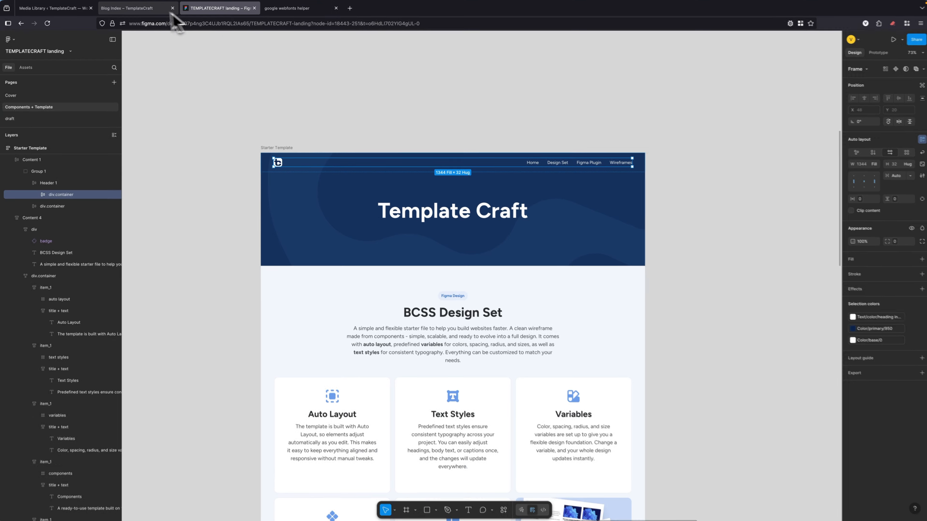
In Builderius, search the full CSS for "width", set --container-max to 1344px, and return to the element tree.
{"action": "left_click", "coordinate": [128, 8]}
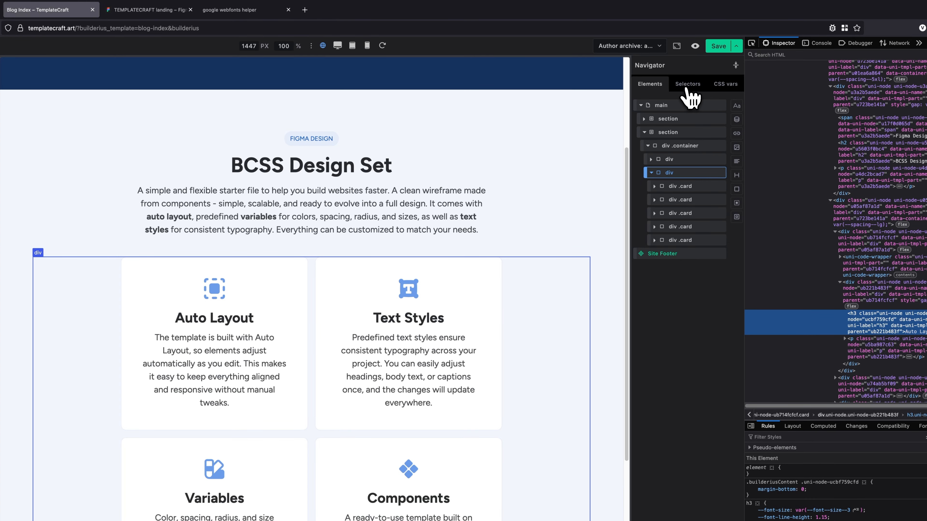
{"action": "left_click", "coordinate": [717, 86]}
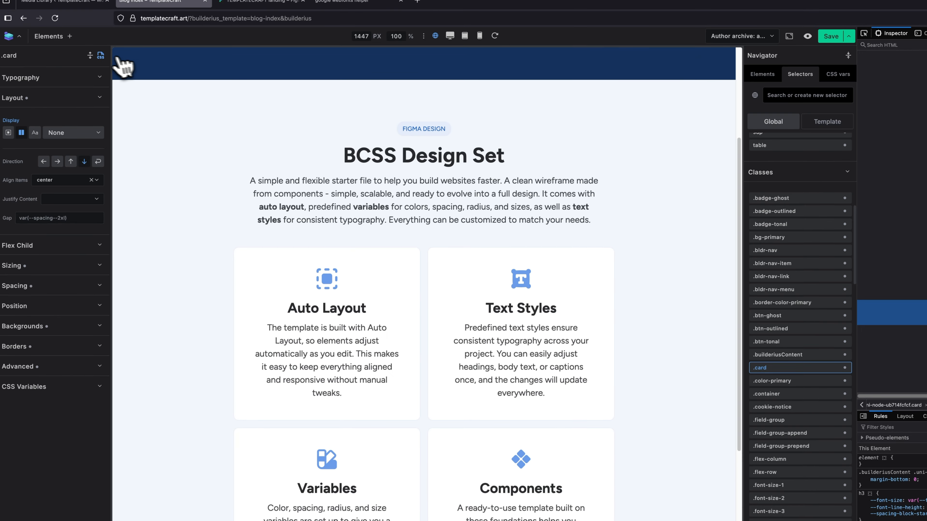
{"action": "left_click", "coordinate": [26, 65]}
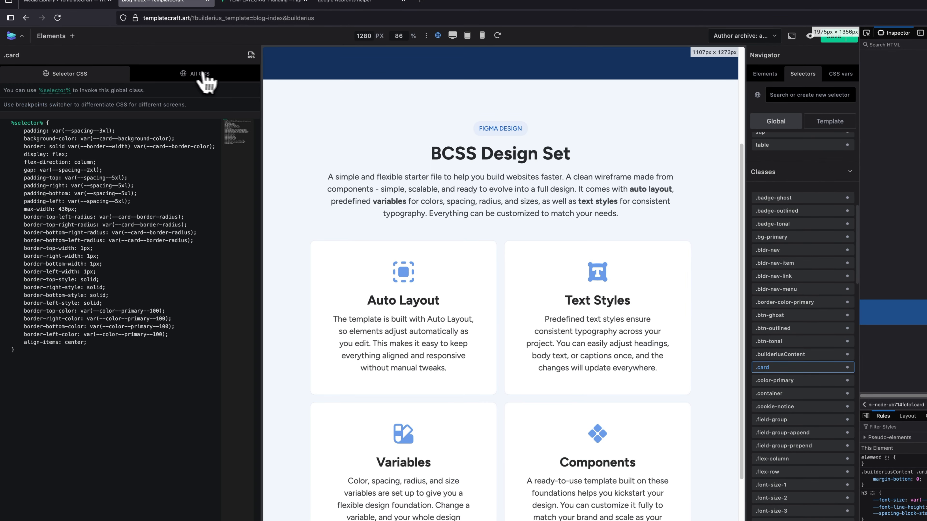
{"action": "left_click", "coordinate": [207, 81]}
{"action": "scroll", "coordinate": [189, 237], "scroll_direction": "down", "scroll_amount": 5}
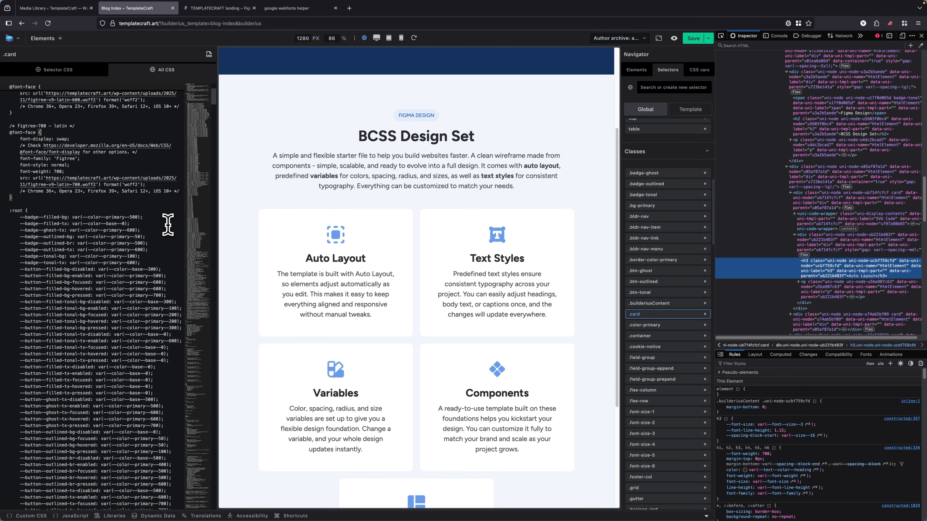
{"action": "key", "text": "super+f"}
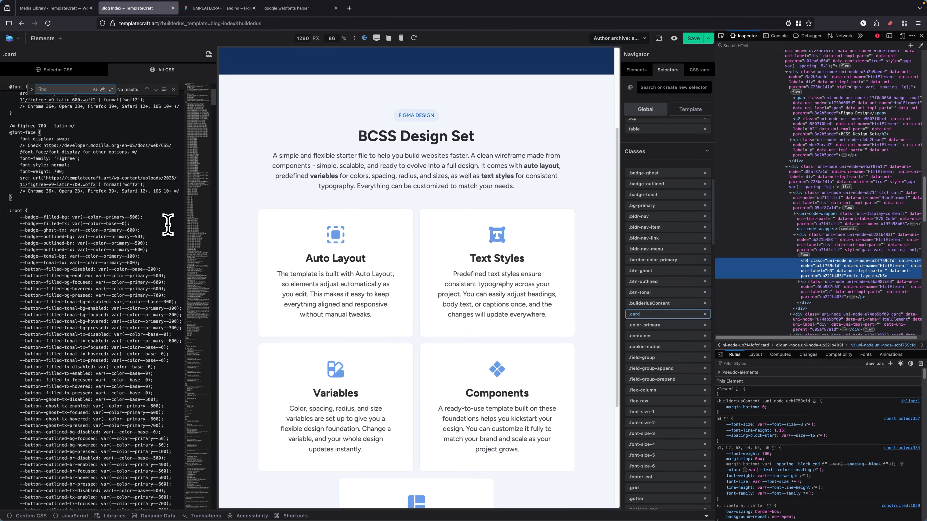
{"action": "type", "text": "width"}
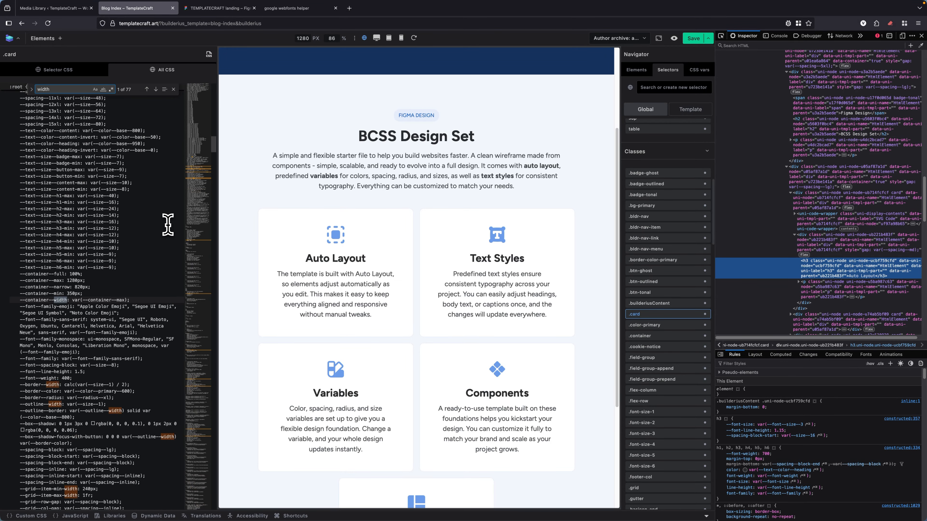
{"action": "scroll", "coordinate": [114, 285], "scroll_direction": "down", "scroll_amount": 1}
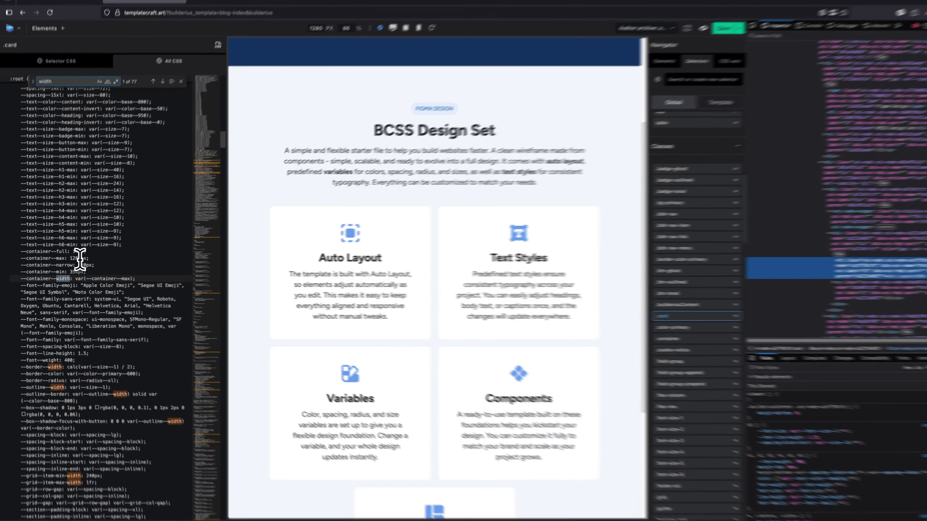
{"action": "double_click", "coordinate": [75, 260]}
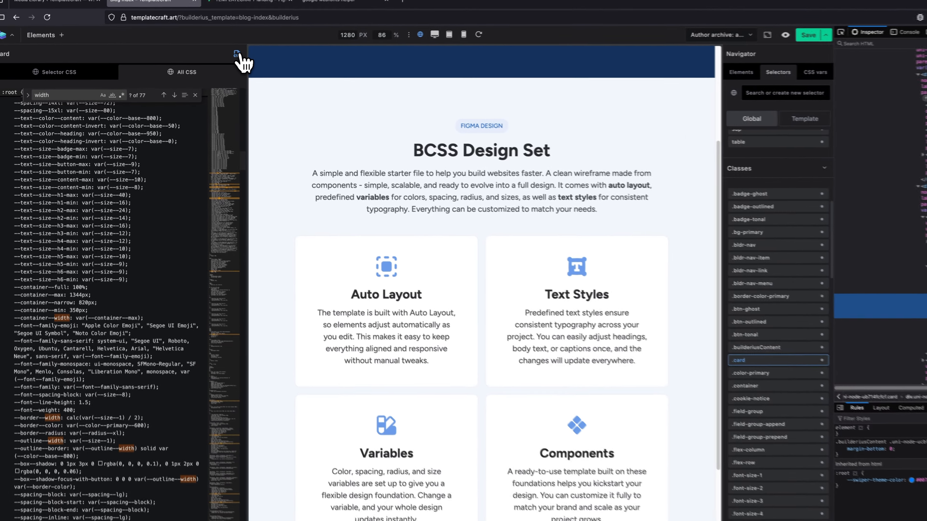
{"action": "left_click", "coordinate": [208, 54]}
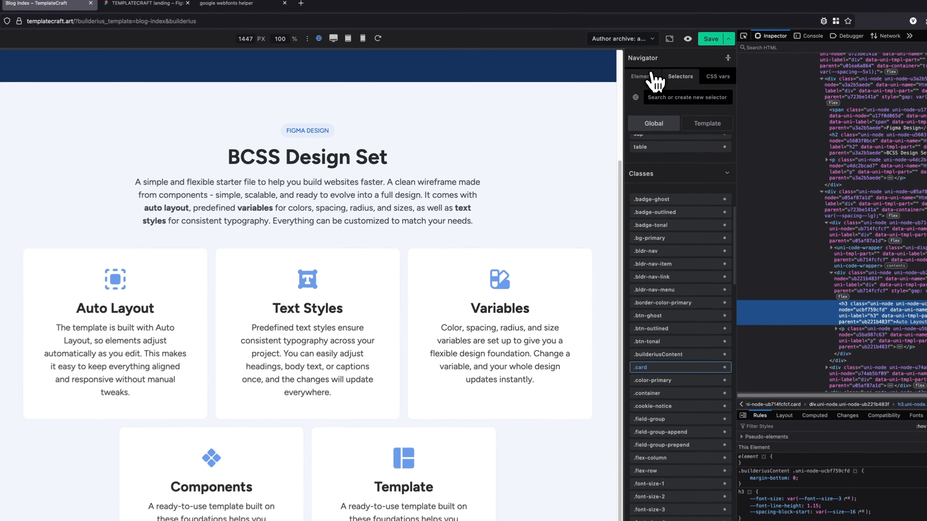
{"action": "left_click", "coordinate": [638, 70]}
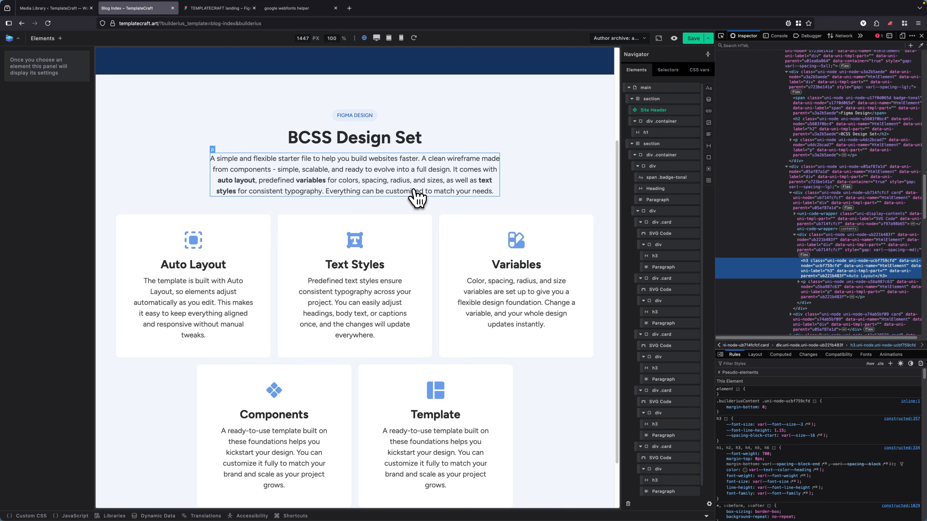
Examine the variable collection in Figma and the Use Template card in the BCSS Design Set section.
{"action": "left_click", "coordinate": [226, 8]}
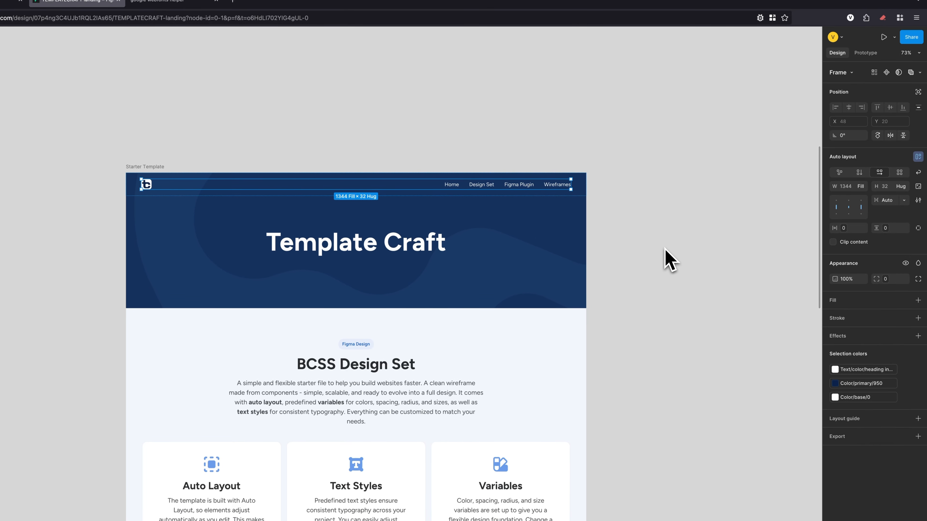
{"action": "left_click", "coordinate": [782, 269]}
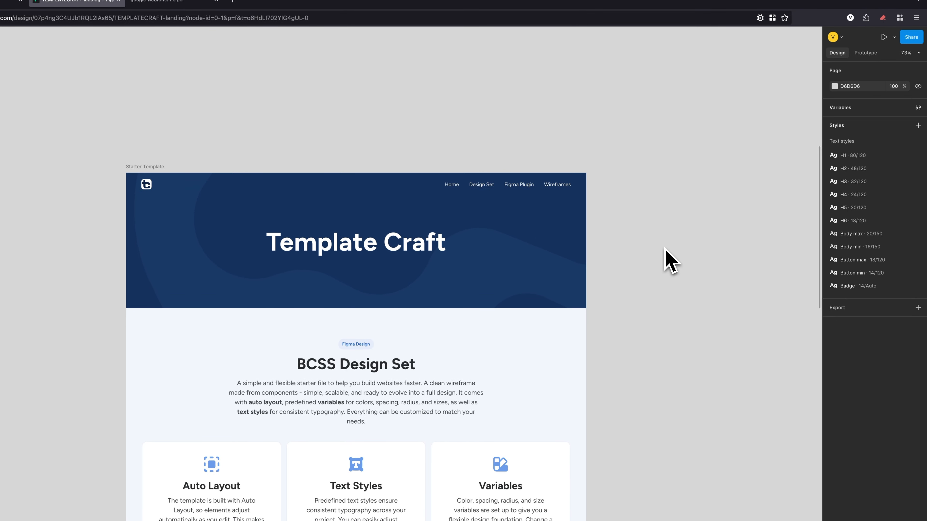
{"action": "left_click", "coordinate": [918, 107]}
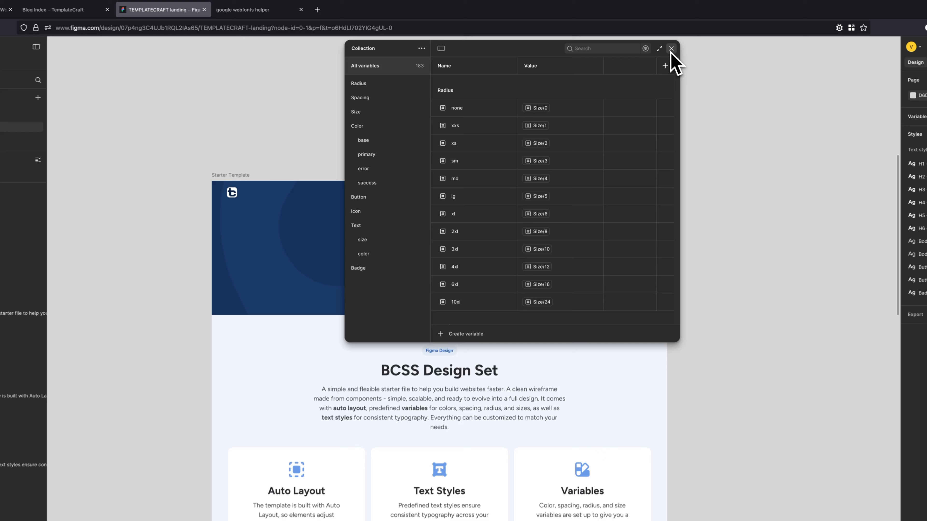
{"action": "left_click", "coordinate": [671, 48]}
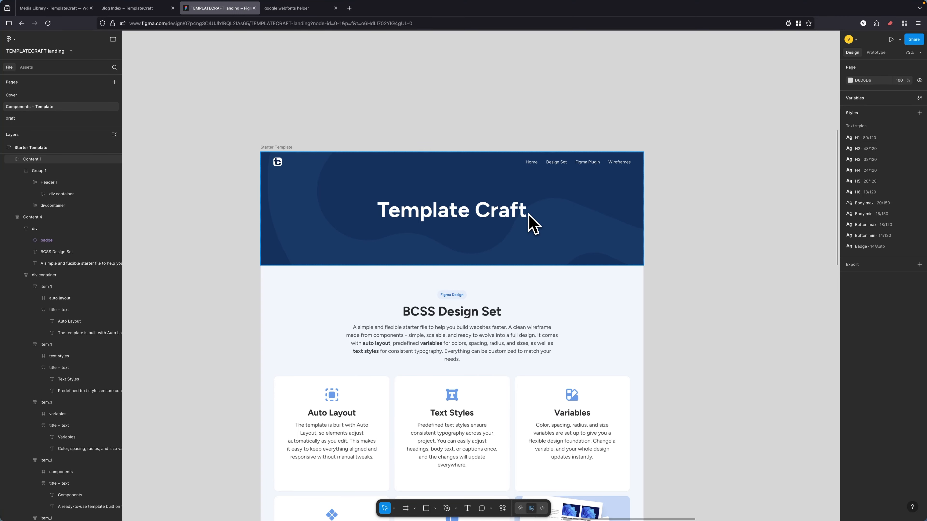
{"action": "scroll", "coordinate": [533, 238], "scroll_direction": "down", "scroll_amount": 5}
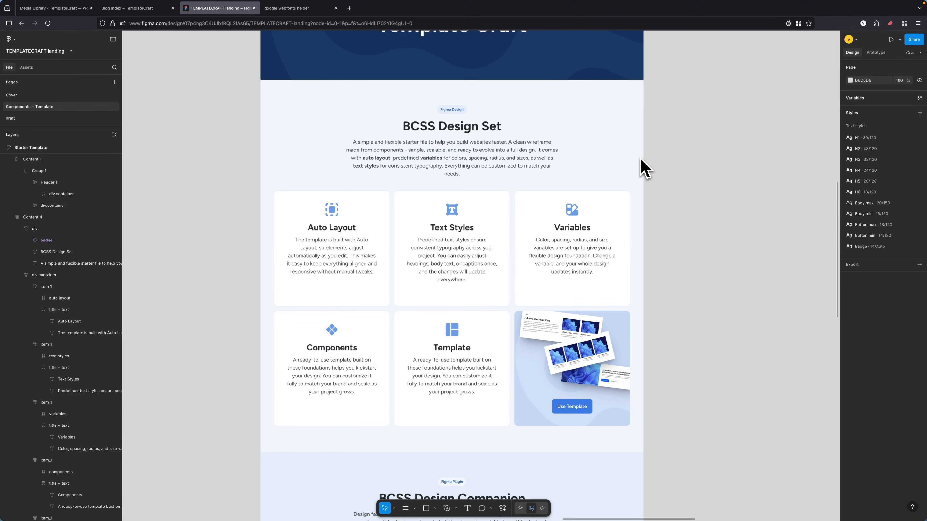
{"action": "scroll", "coordinate": [644, 168], "scroll_direction": "down", "scroll_amount": 3}
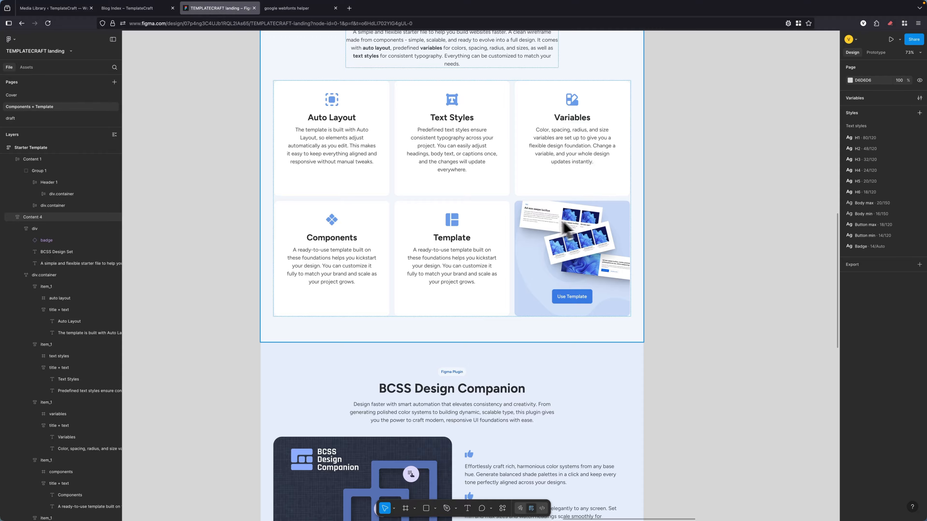